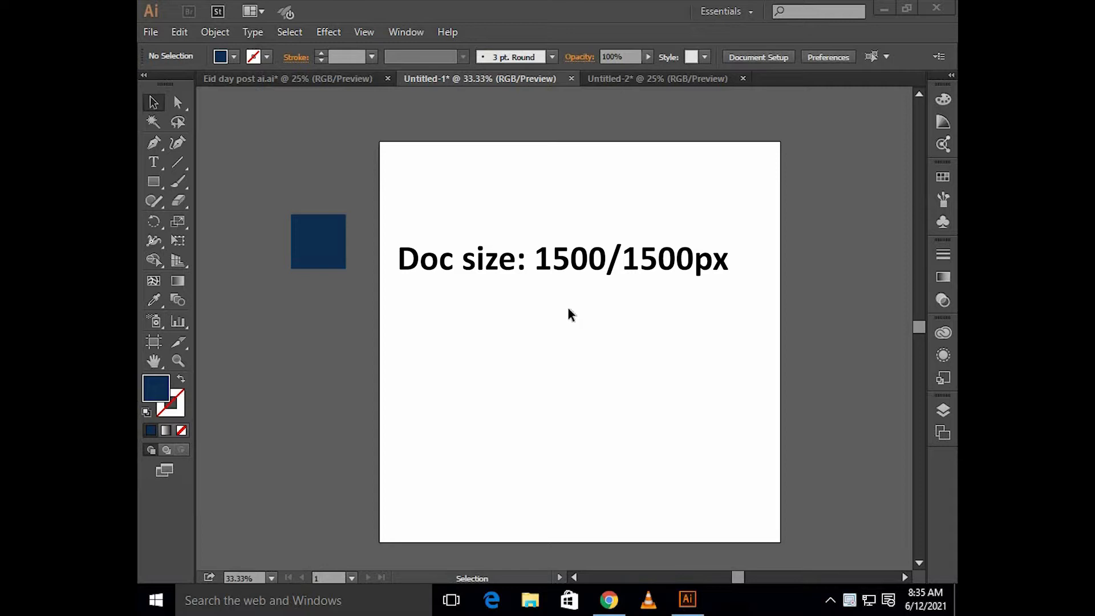
- Create a 1500 px wide dark blue square and align it to cover the whole artboard
left_click(481, 300)
key("m")
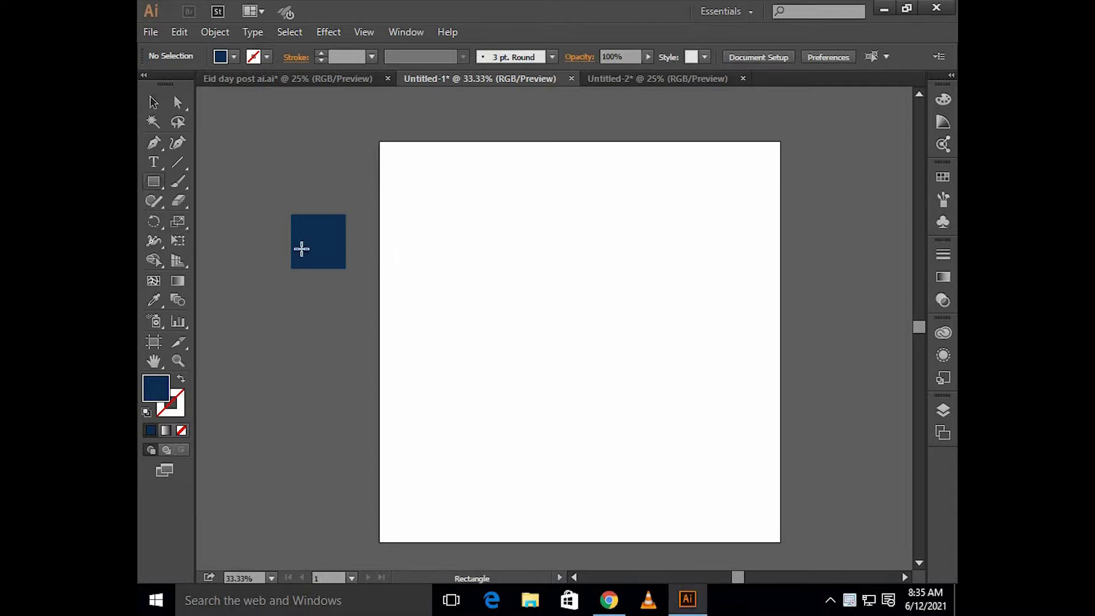
left_click(472, 269)
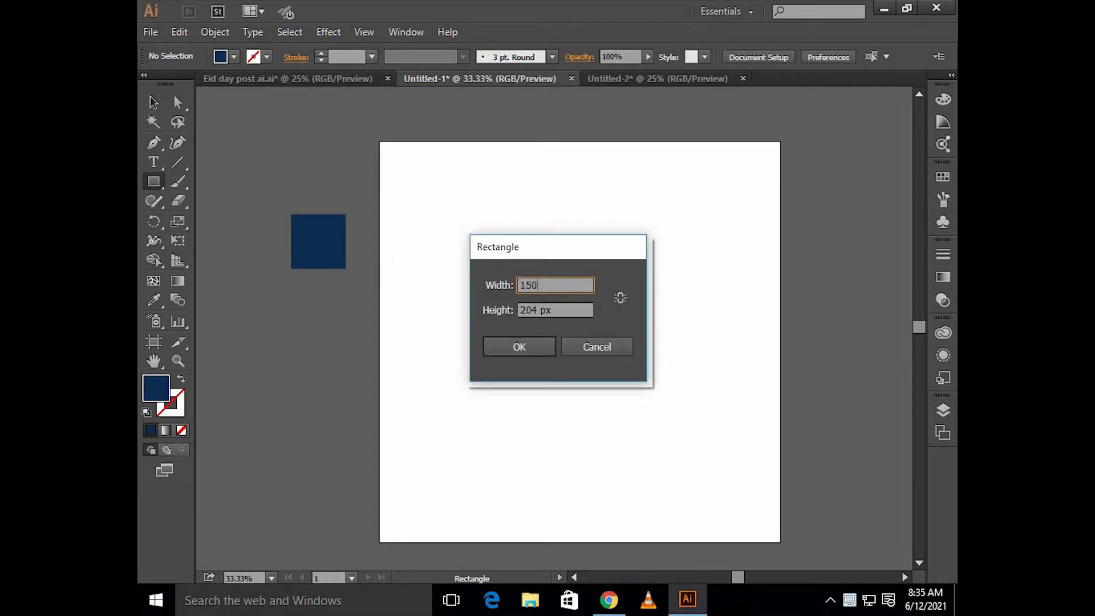
key("BackSpace")
key("Delete")
type("1500")
key("Return")
key("v")
left_click_drag(543, 321, 453, 199)
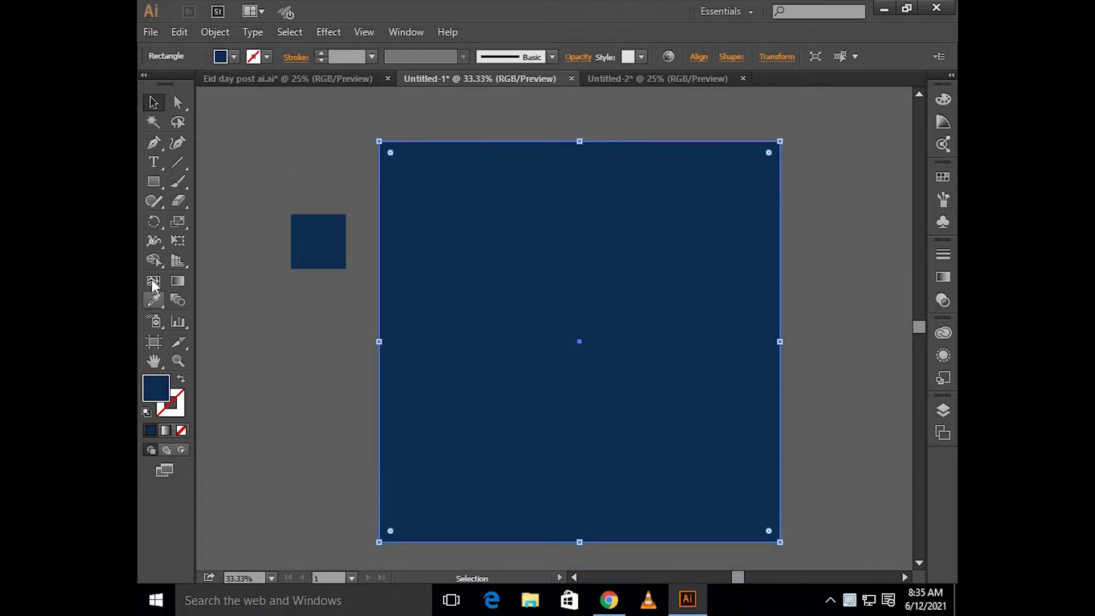
- Add a gradient mesh point at the centre of the background square and colour it lighter blue, 244b72
left_click(154, 282)
left_click(579, 341)
double_click(156, 389)
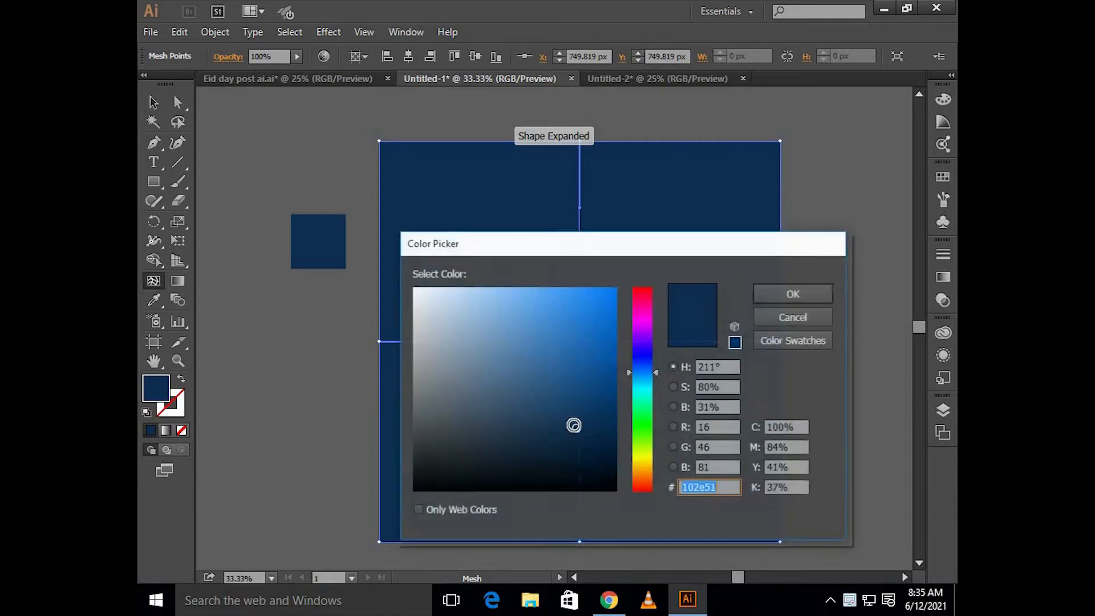
left_click_drag(573, 426, 564, 411)
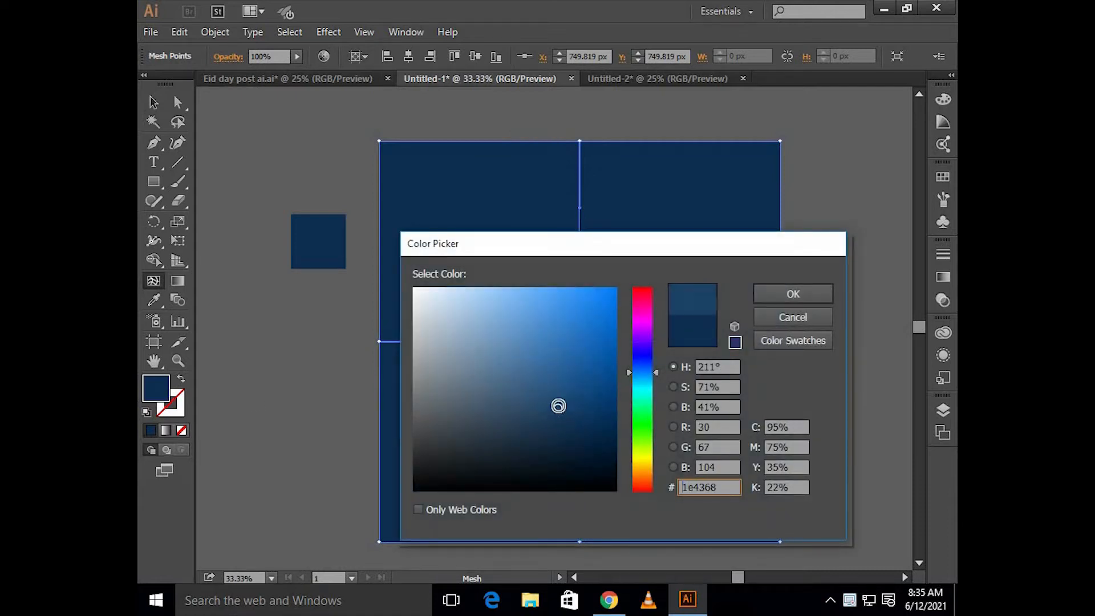
left_click(763, 299)
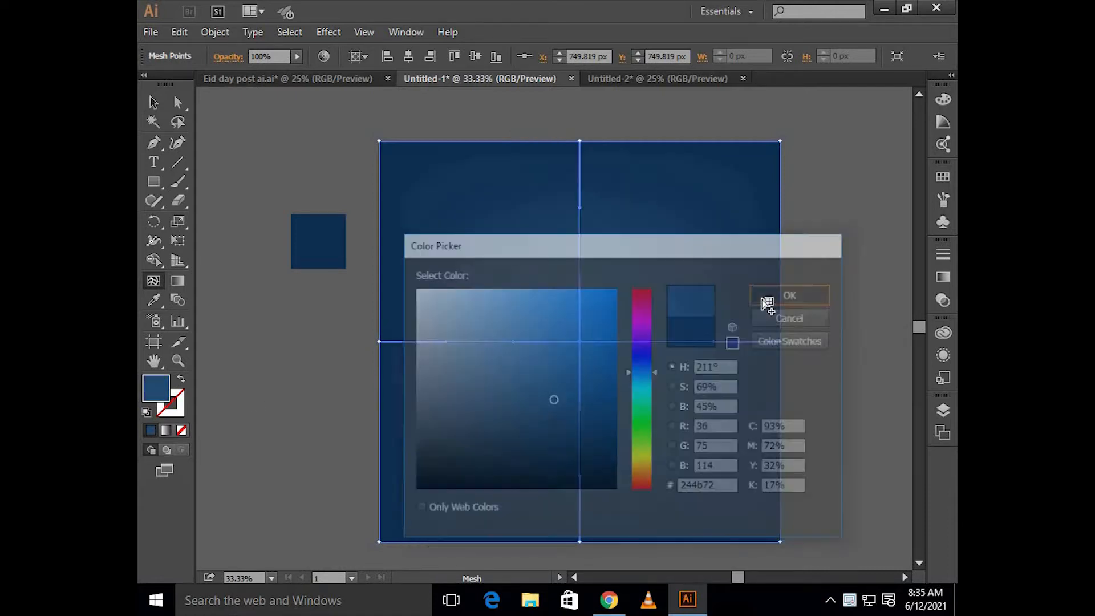
left_click(819, 278)
- Move the small blue square further away from the artboard and fill it with white
scroll(819, 278, "down", 1)
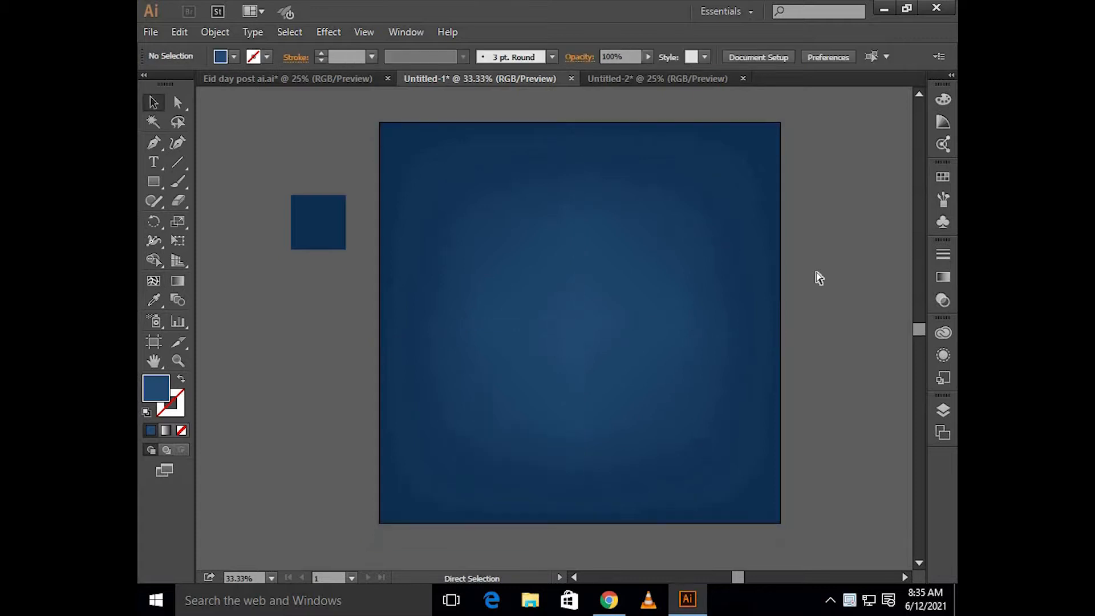
scroll(819, 278, "right", 1)
scroll(819, 279, "up", 2)
scroll(819, 279, "down", 1)
scroll(819, 278, "down", 1)
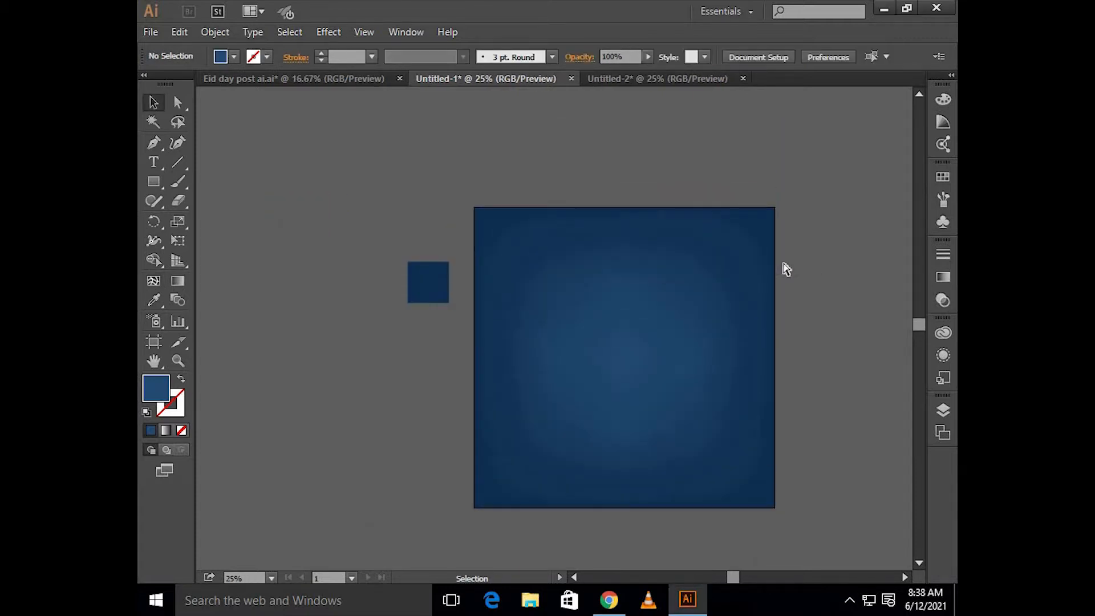
scroll(574, 224, "left", 6)
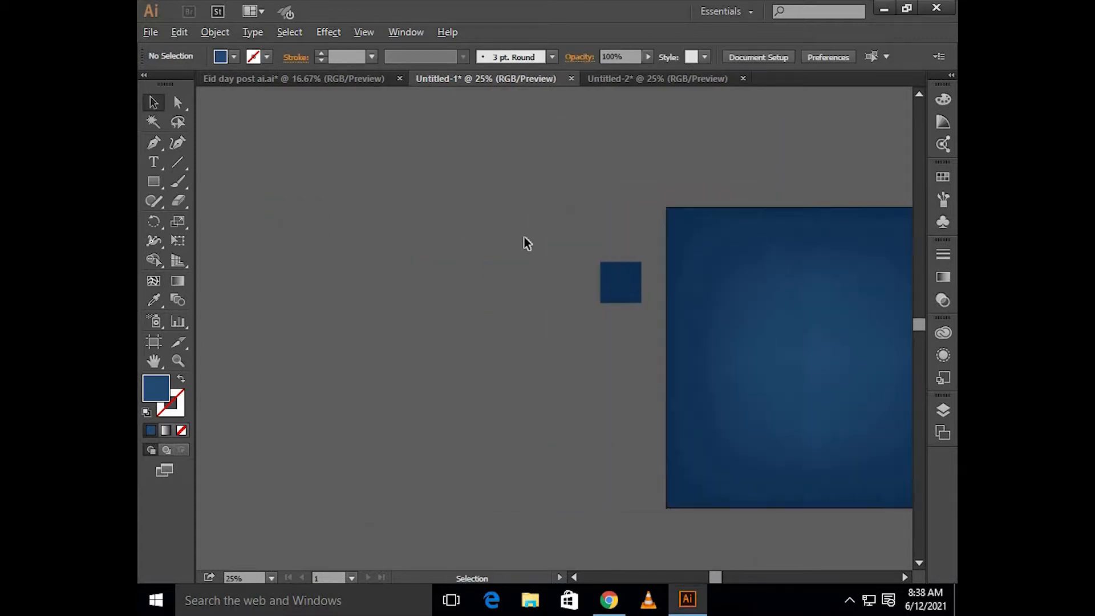
scroll(525, 242, "up", 2)
scroll(621, 359, "right", 2)
left_click_drag(621, 359, 408, 328)
left_click(223, 59)
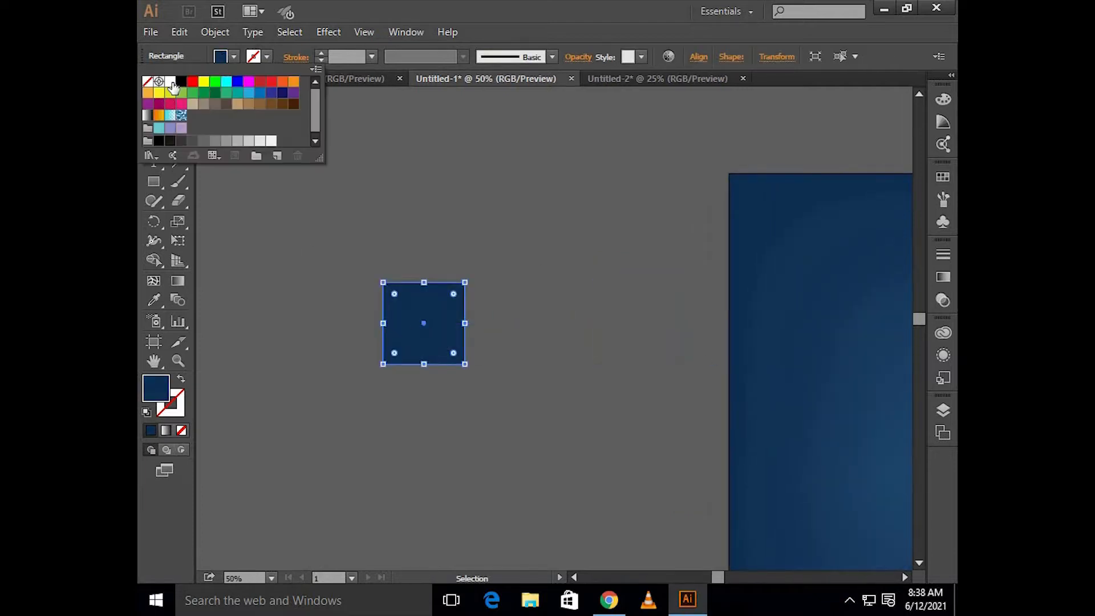
left_click(171, 83)
- Copy the small white square in place and rotate the copy 45° about its centre
scroll(489, 308, "left", 1)
scroll(498, 325, "up", 3)
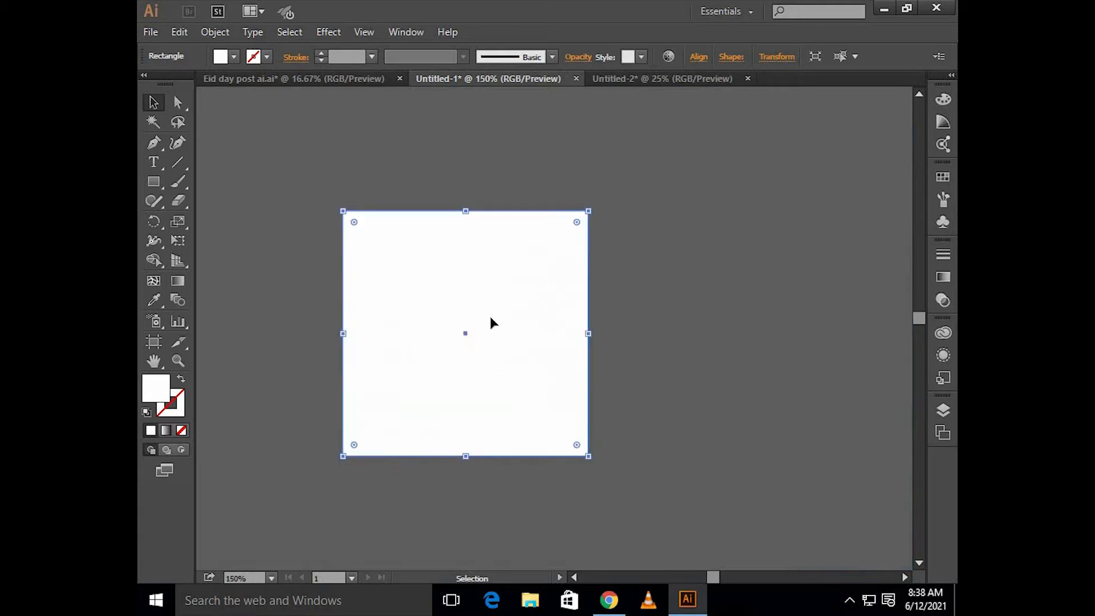
scroll(500, 324, "left", 2)
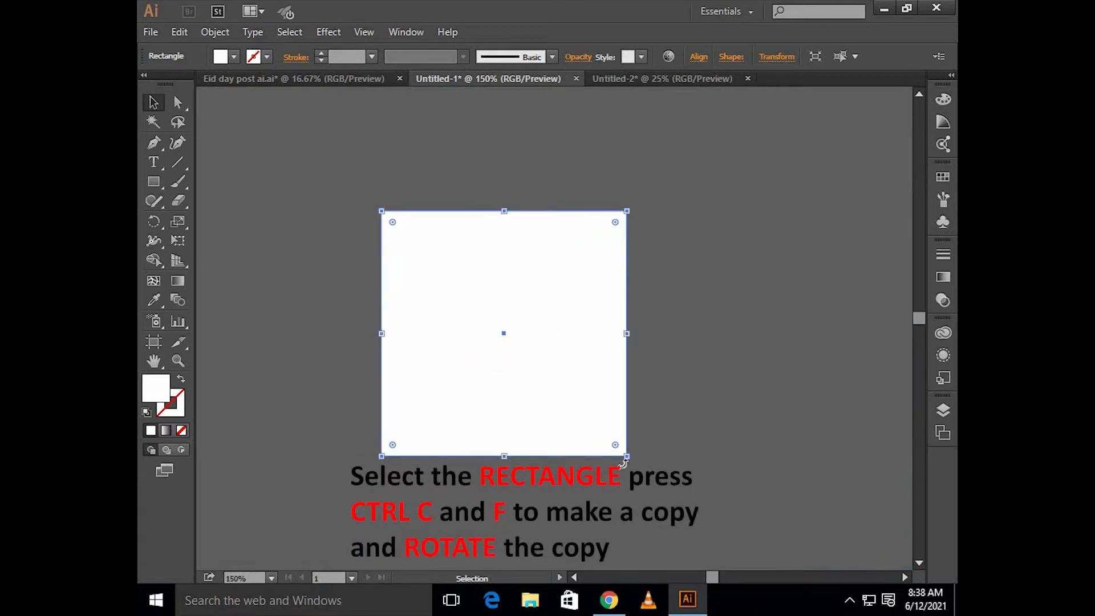
left_click_drag(628, 463, 503, 512)
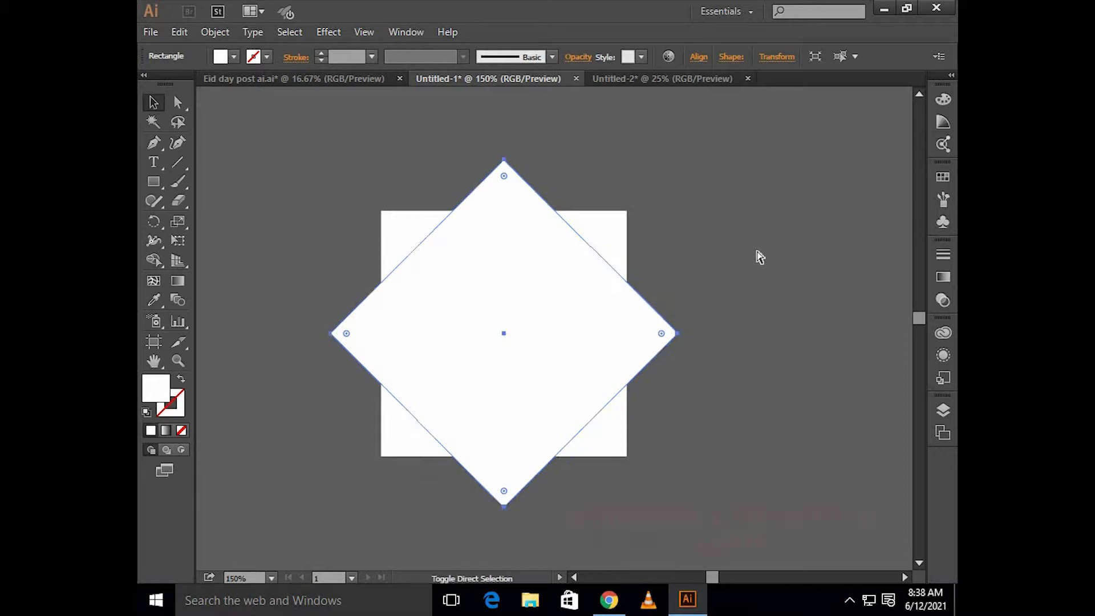
- Unite the two overlapping white squares into a single eight-pointed star with Pathfinder
key("ctrl+shift+F9")
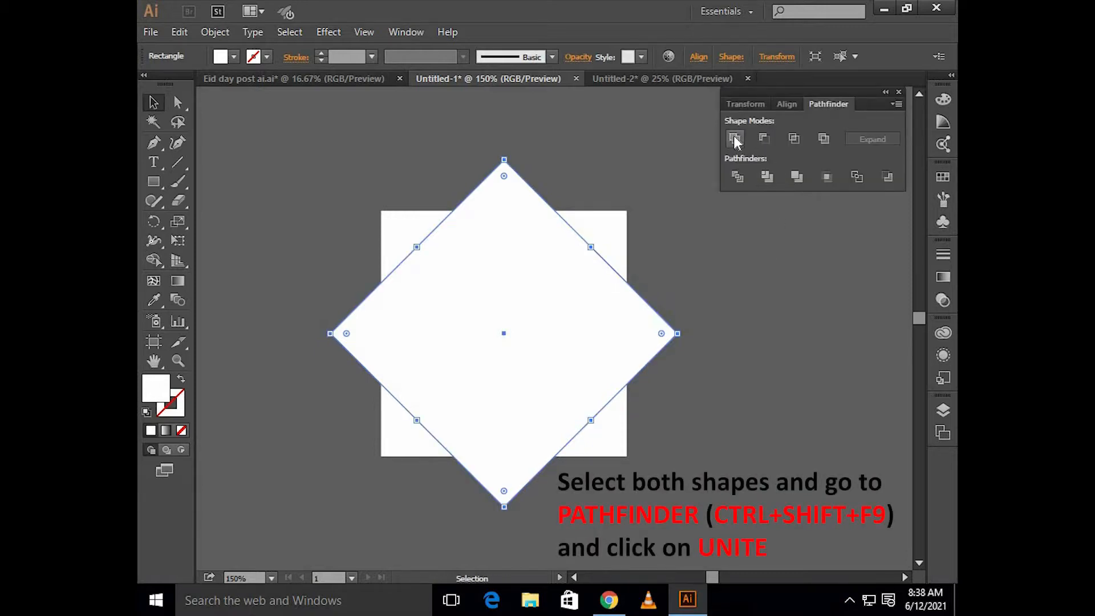
left_click(735, 138)
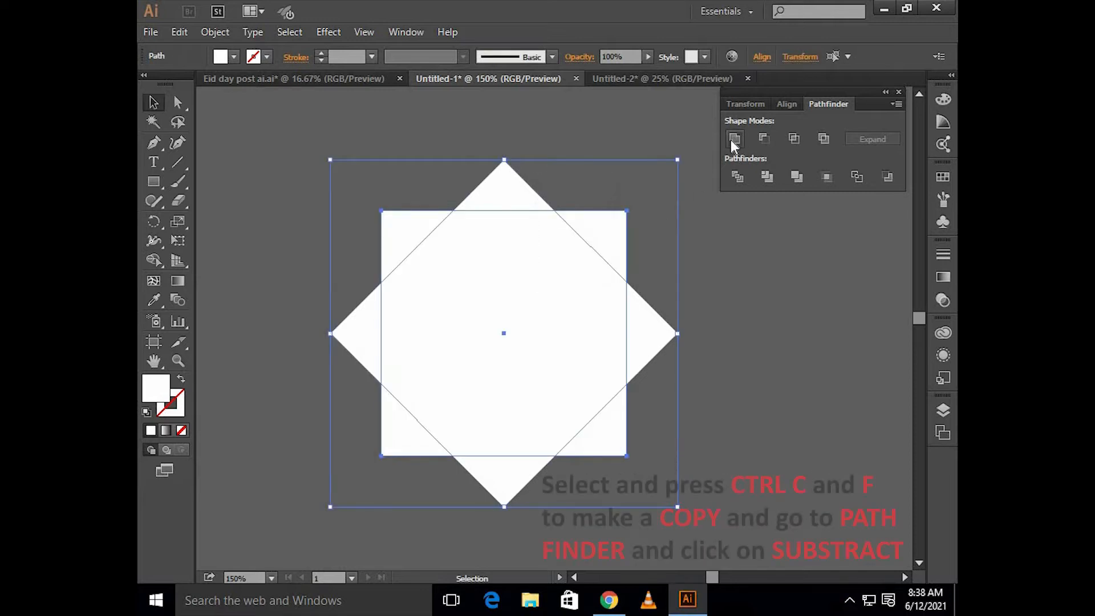
left_click(735, 140)
left_click(642, 140)
- Copy the star in place and scale the copy down about its centre to roughly half size
key("a")
left_click(569, 226)
key("v")
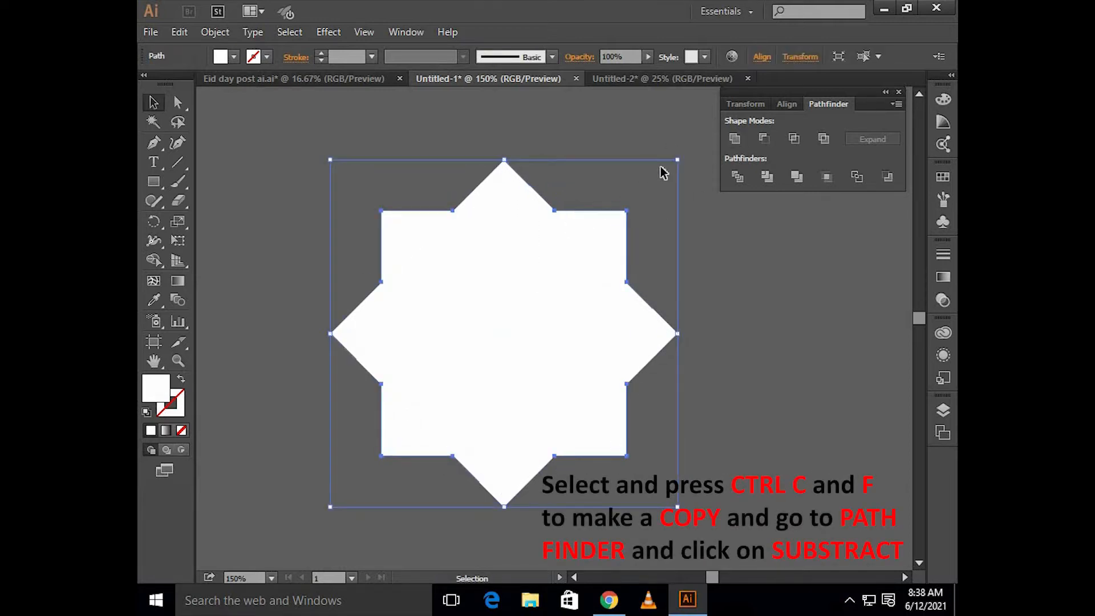
left_click_drag(677, 161, 600, 246)
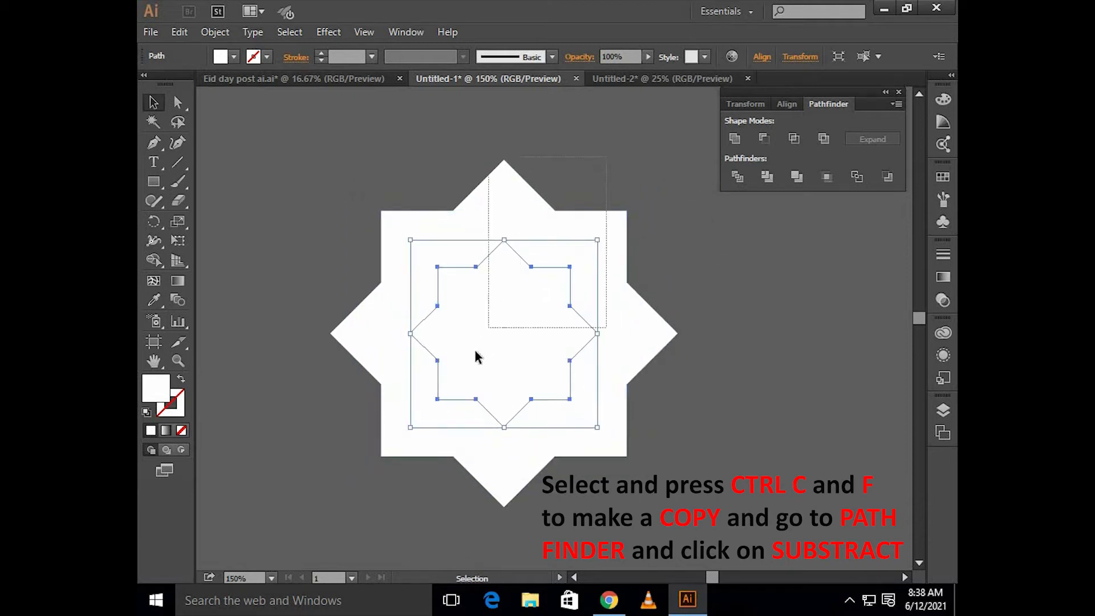
- Subtract the smaller star from the larger one with Pathfinder to leave a hollow star
key("ctrl+a")
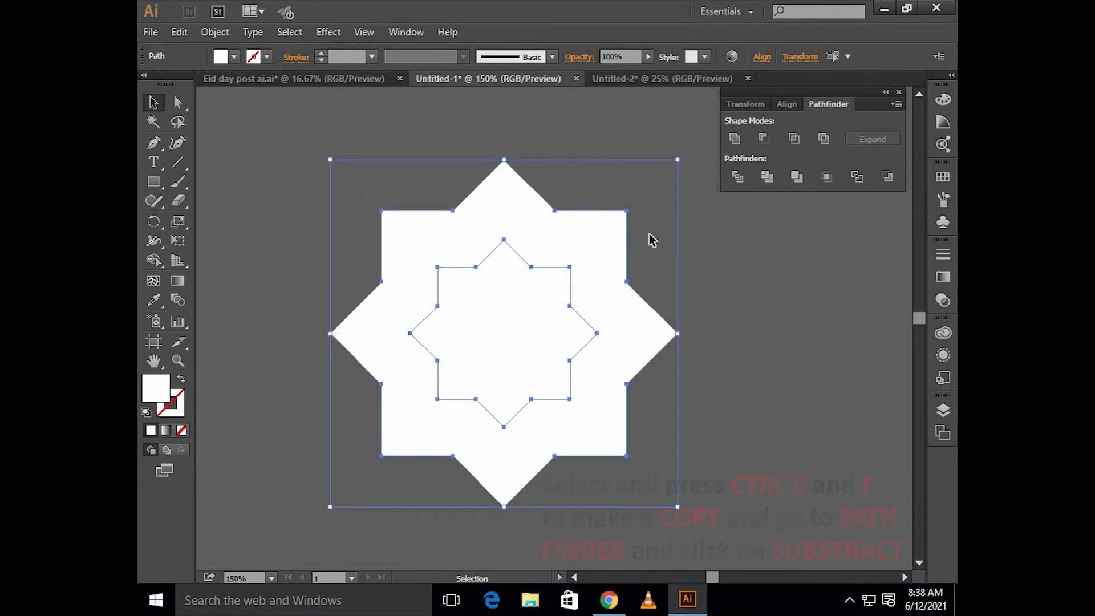
left_click(761, 140)
left_click(898, 93)
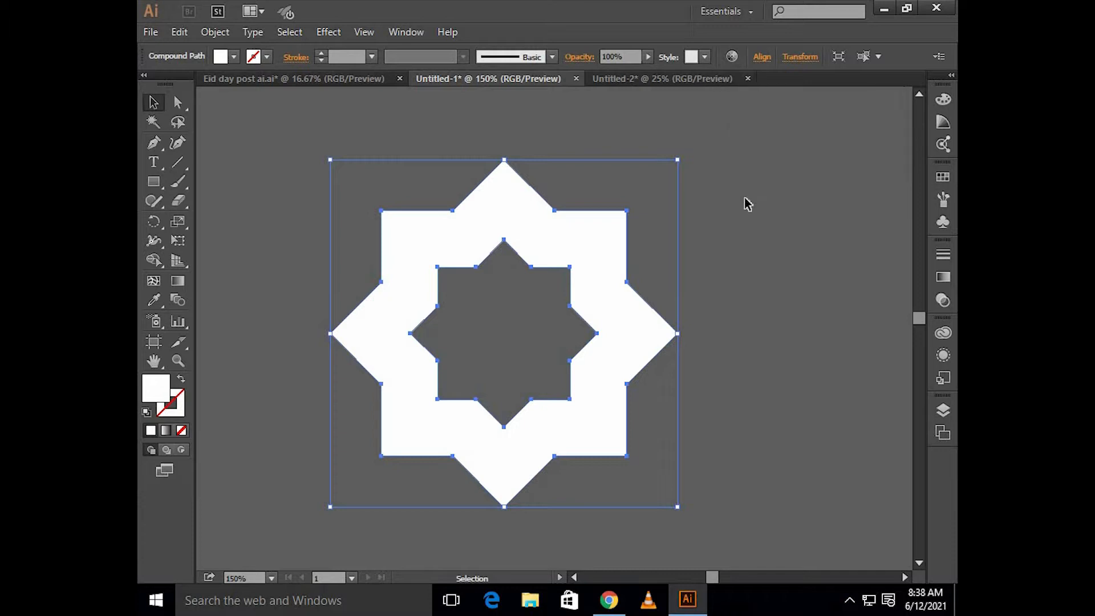
- Duplicate the hollow star sideways, tip to tip, and repeat the copy to form a row of seven stars
left_click(728, 217)
scroll(692, 240, "down", 5)
left_click_drag(615, 251, 659, 270)
scroll(433, 272, "up", 4)
scroll(741, 251, "down", 4)
scroll(530, 257, "right", 2)
key("ctrl+d")
key("ctrl+d")
key("ctrl+d")
key("ctrl+d")
key("ctrl+d")
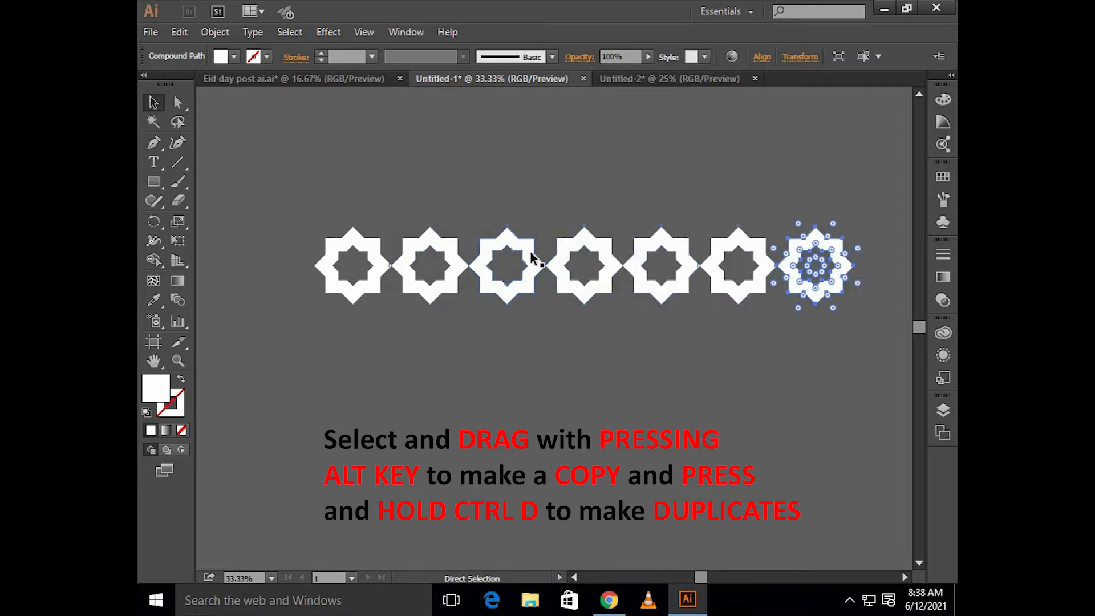
- Copy the star row directly below itself, tips touching, and repeat the copy to build a seven-by-seven grid
scroll(533, 252, "down", 1)
scroll(326, 234, "right", 2)
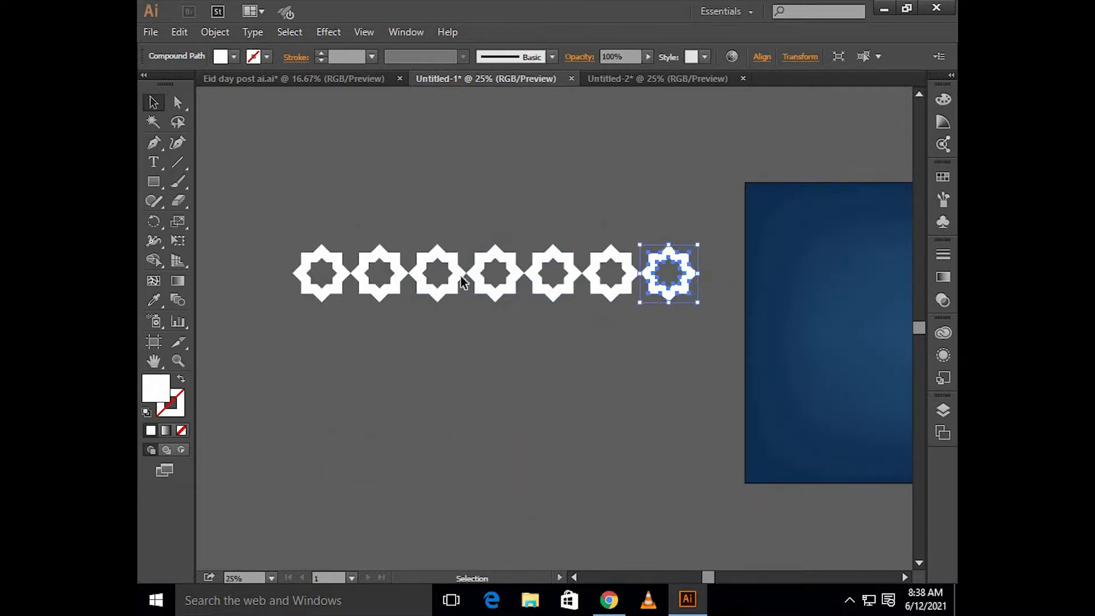
key("ctrl+a")
scroll(596, 340, "left", 2)
scroll(378, 275, "up", 4)
left_click_drag(448, 306, 446, 525)
scroll(428, 455, "down", 5)
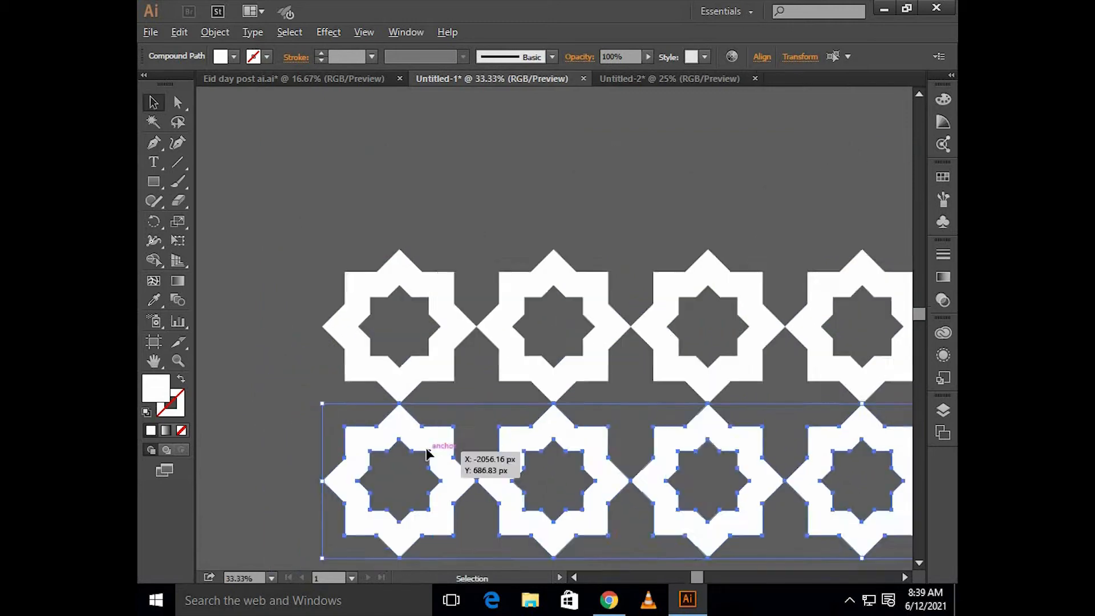
scroll(428, 308, "down", 3)
scroll(428, 306, "right", 1)
key("ctrl+d")
key("ctrl+d")
key("ctrl+d")
key("ctrl+d")
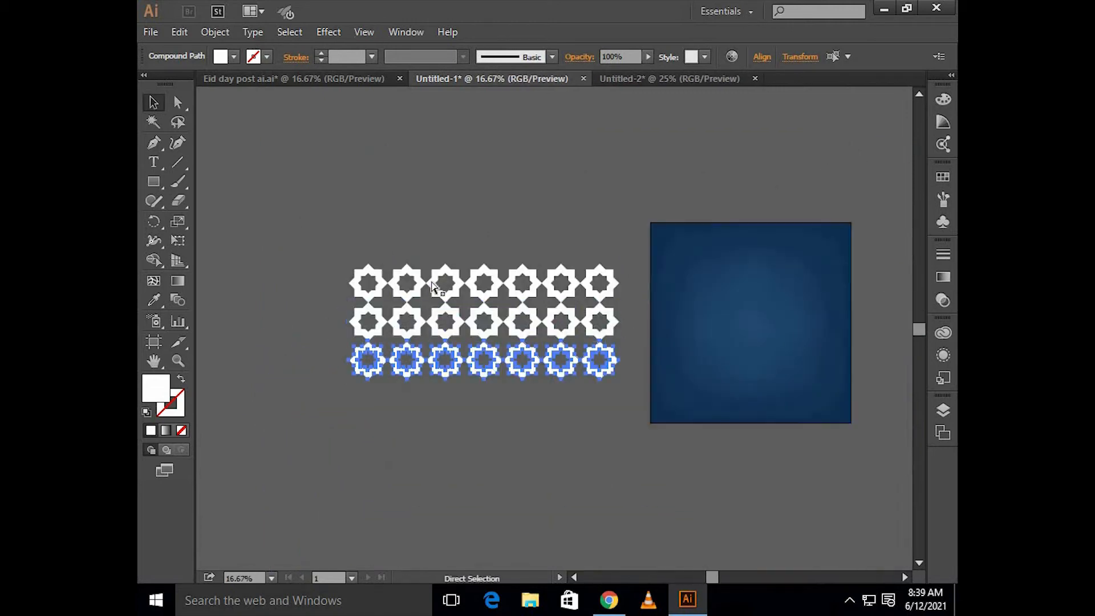
key("ctrl+d")
left_click(354, 222)
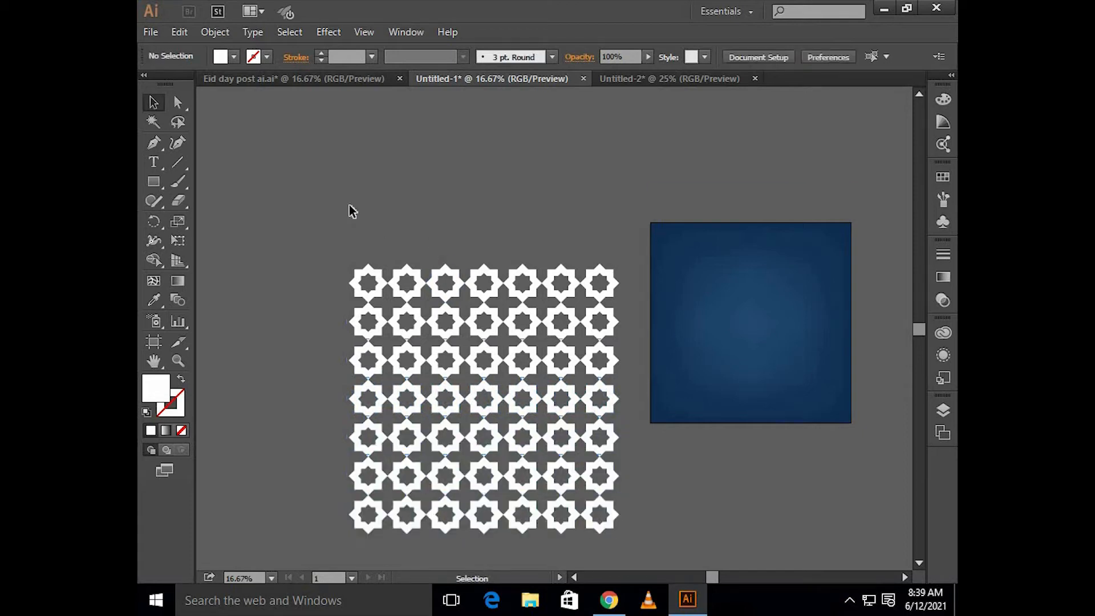
- Group all the stars of the grid into one pattern
scroll(475, 352, "down", 1)
key("ctrl+a")
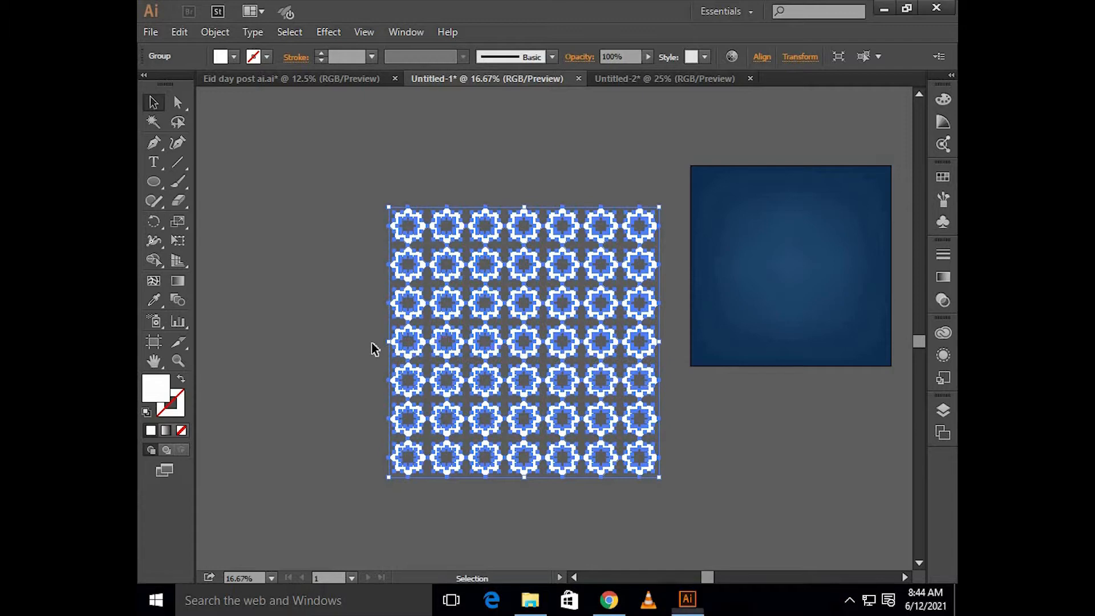
left_click(399, 345)
- Draw a white circle, slightly smaller than the artboard, on the empty canvas to the right of it
left_click_drag(637, 341, 270, 394)
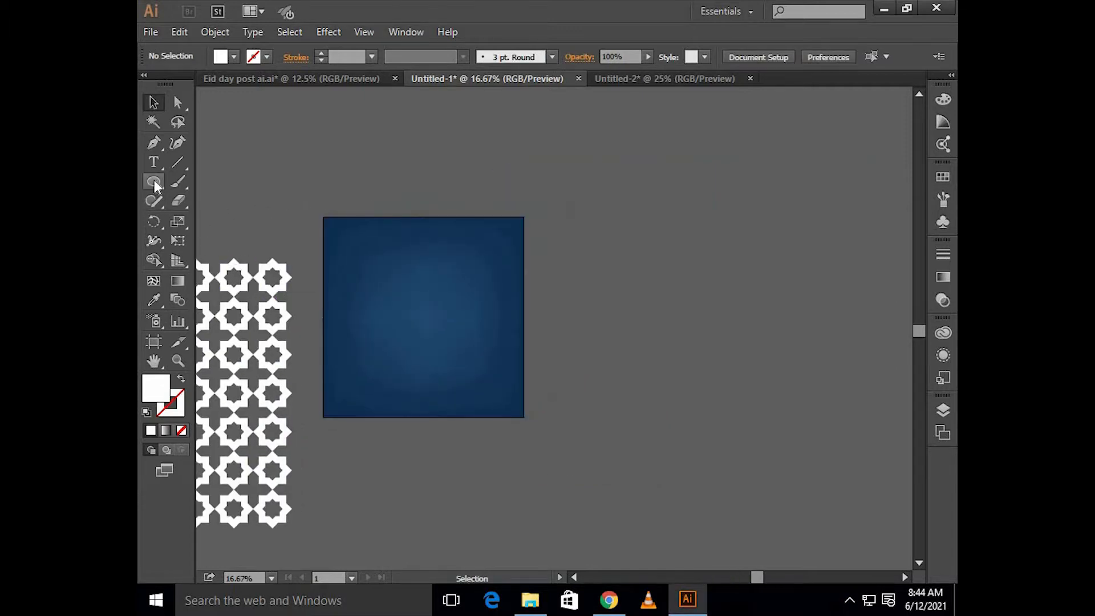
left_click_drag(541, 299, 436, 274)
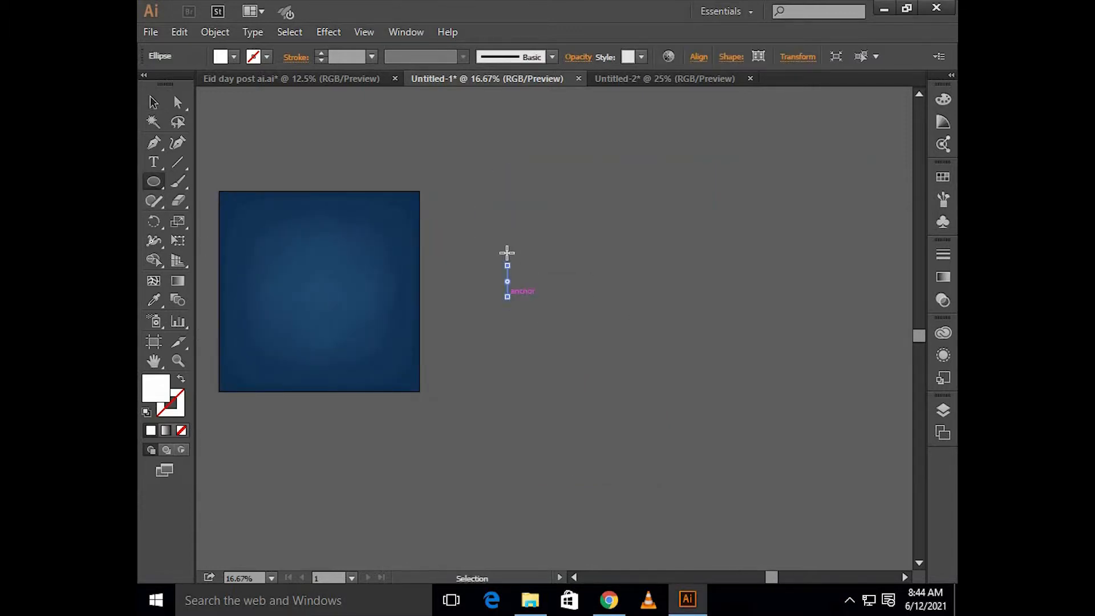
left_click_drag(595, 332, 668, 427)
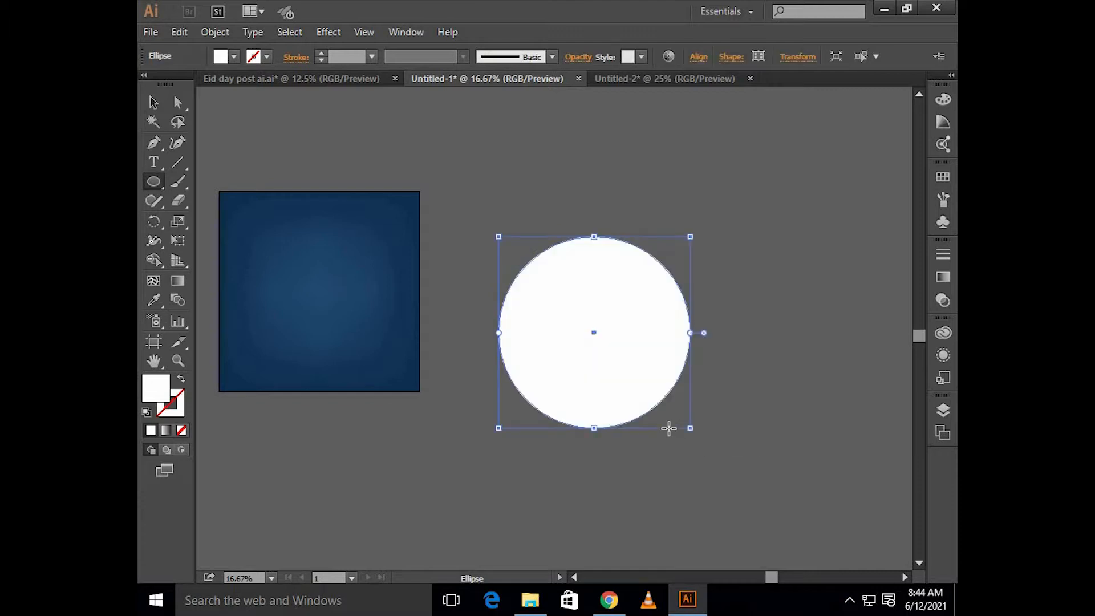
key("v")
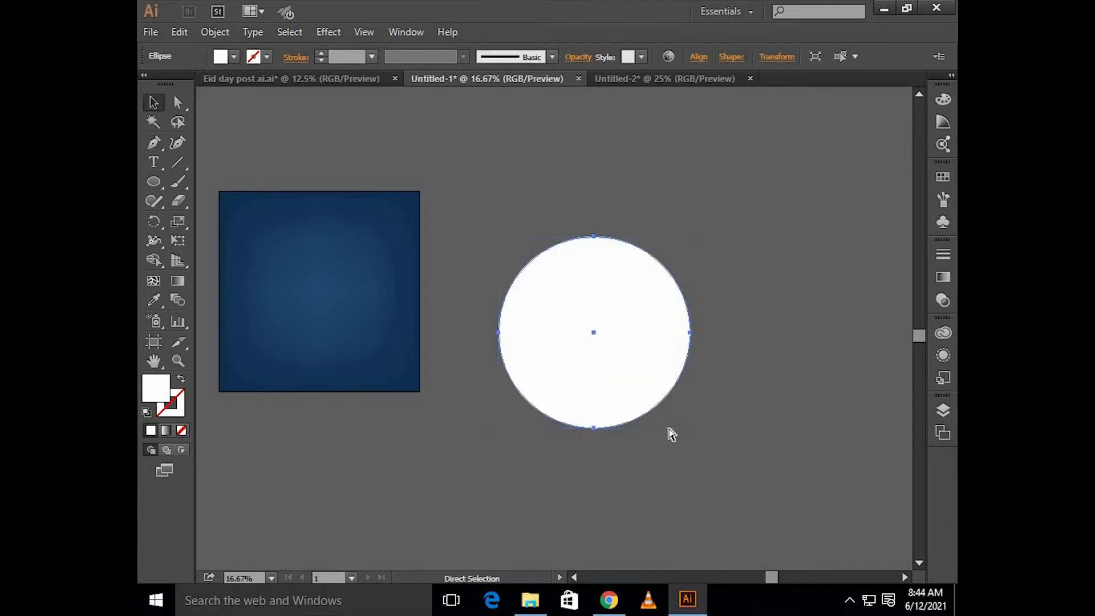
- Duplicate the circle up and to the right, overlapping the original, and scale the copy down slightly
left_click_drag(655, 367, 687, 337)
mouse_move(722, 398)
left_mouse_down()
mouse_move(704, 382)
mouse_move(712, 388)
left_mouse_up()
left_click_drag(668, 339, 661, 333)
- Remove the upper circle and the overlap from the two circles with Shape Builder, leaving a crescent moon
left_click_drag(511, 241, 632, 350)
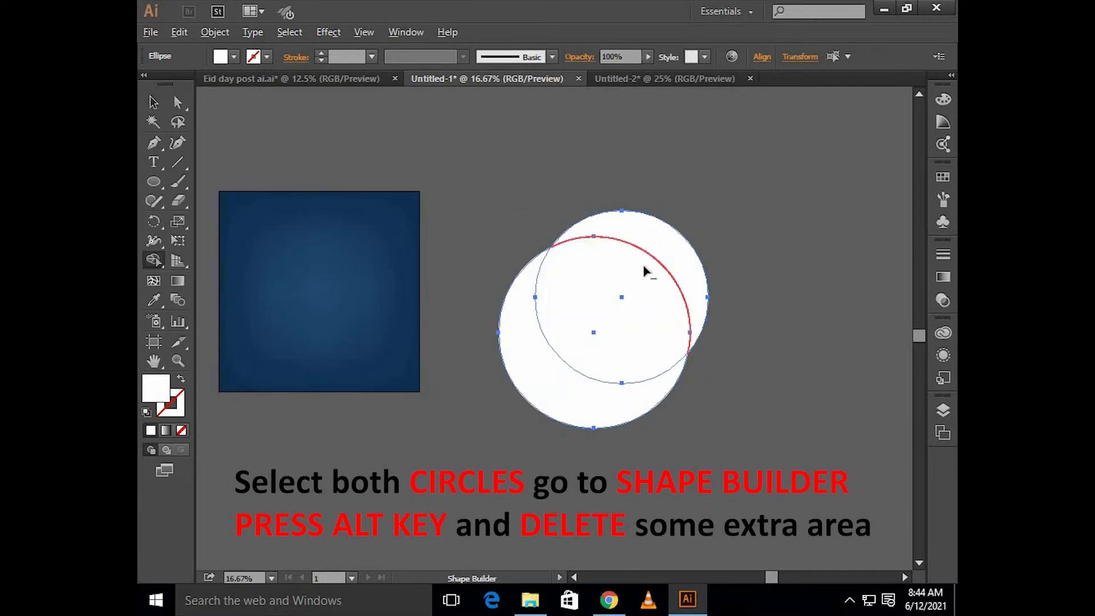
left_click_drag(642, 269, 613, 288)
key("v")
left_click(611, 271)
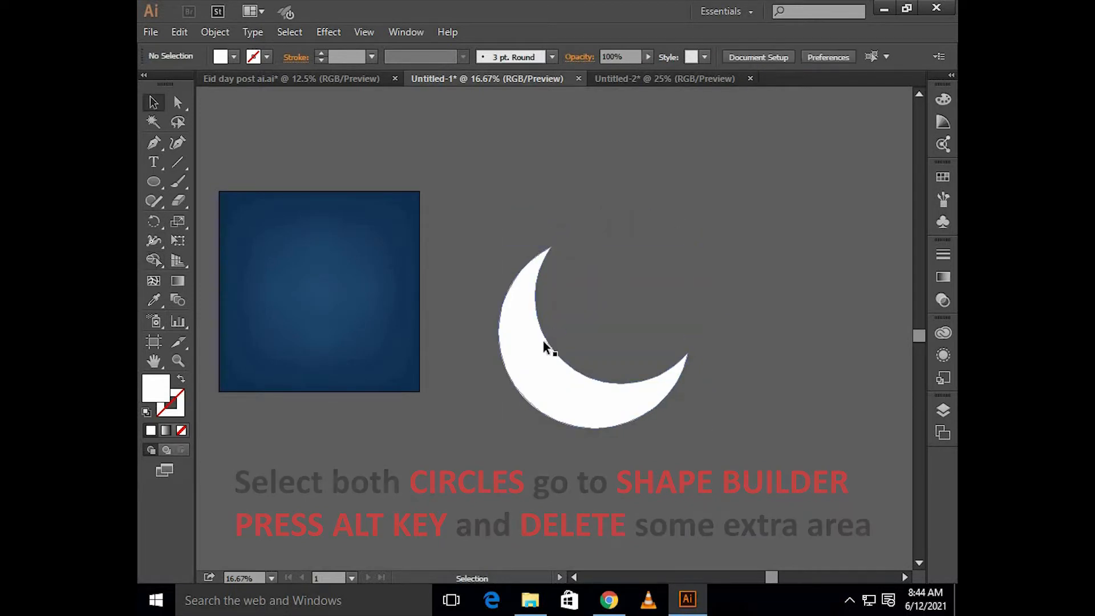
- Place a copy of the crescent moon over the star pattern, keeping the original beside the artboard
left_click(546, 346)
scroll(544, 344, "down", 1)
scroll(555, 354, "left", 2)
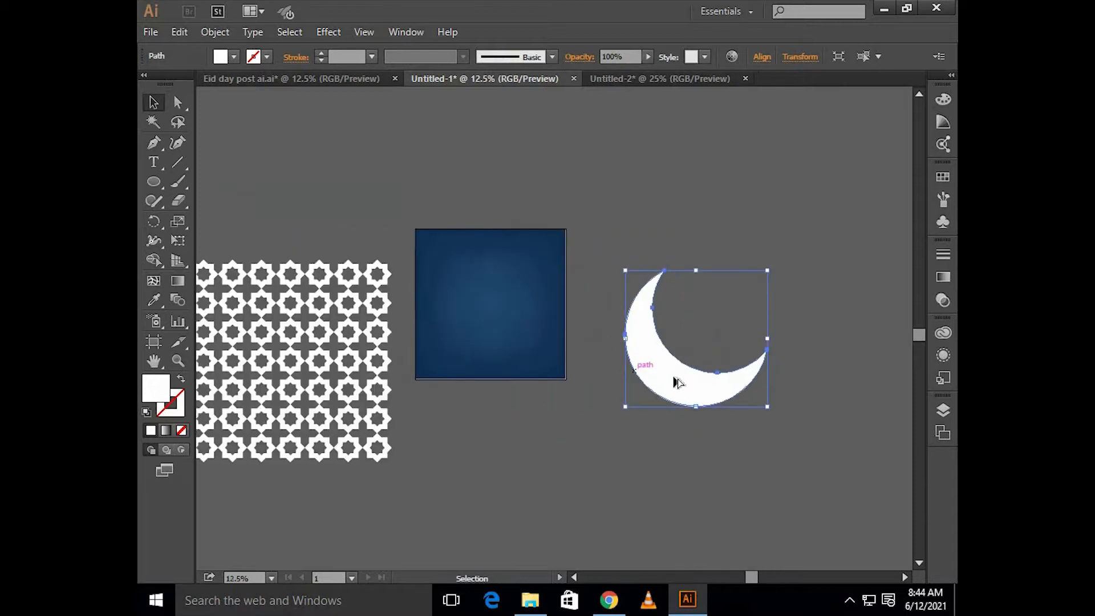
left_click_drag(673, 377, 678, 385)
left_click_drag(697, 454, 331, 421)
left_click_drag(455, 400, 689, 377)
left_click_drag(564, 400, 471, 382)
left_click_drag(643, 411, 507, 373)
- Make a clipping mask from the crescent copy and the star pattern beneath it
left_click_drag(506, 470, 502, 396)
right_click(502, 396)
left_click(561, 292)
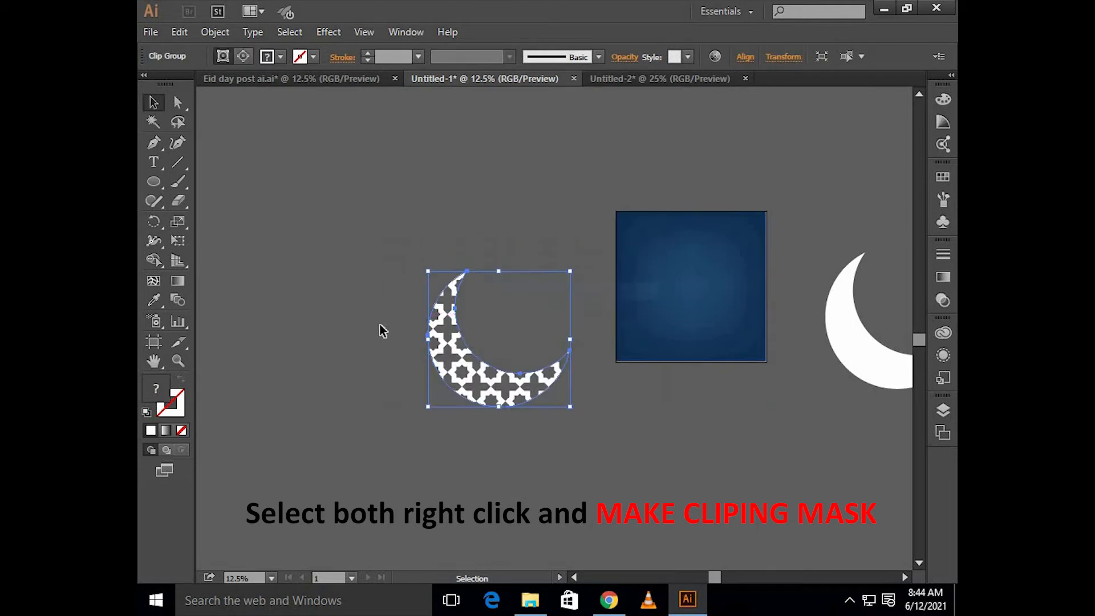
left_click(384, 331)
scroll(383, 330, "right", 1)
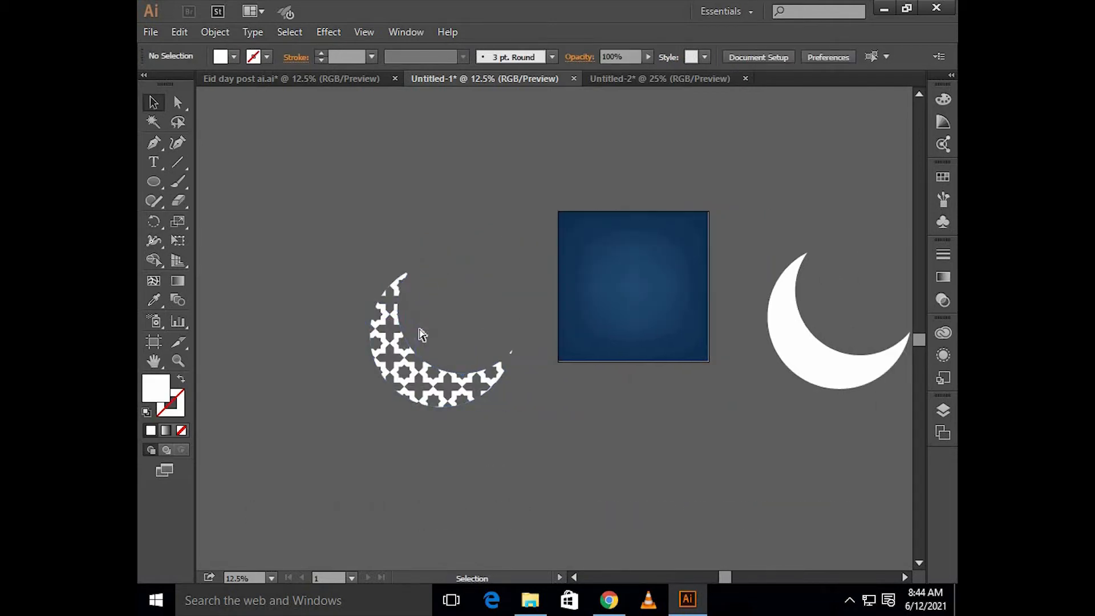
scroll(420, 334, "right", 1)
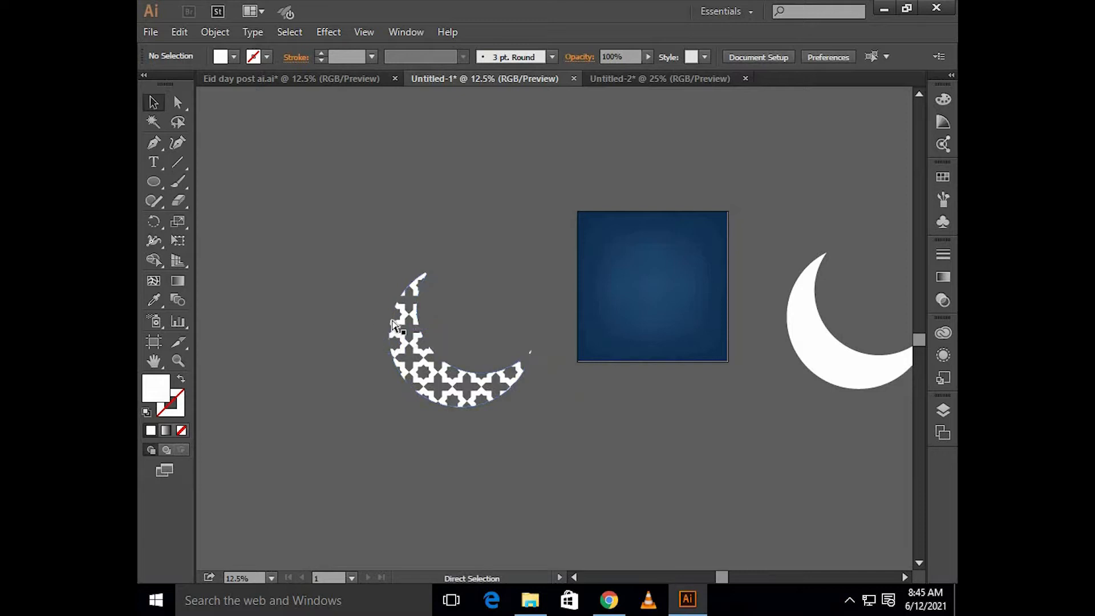
- Fill the plain white crescent with blue sampled from the artboard background and lay the star-patterned crescent exactly over it
left_click(804, 348)
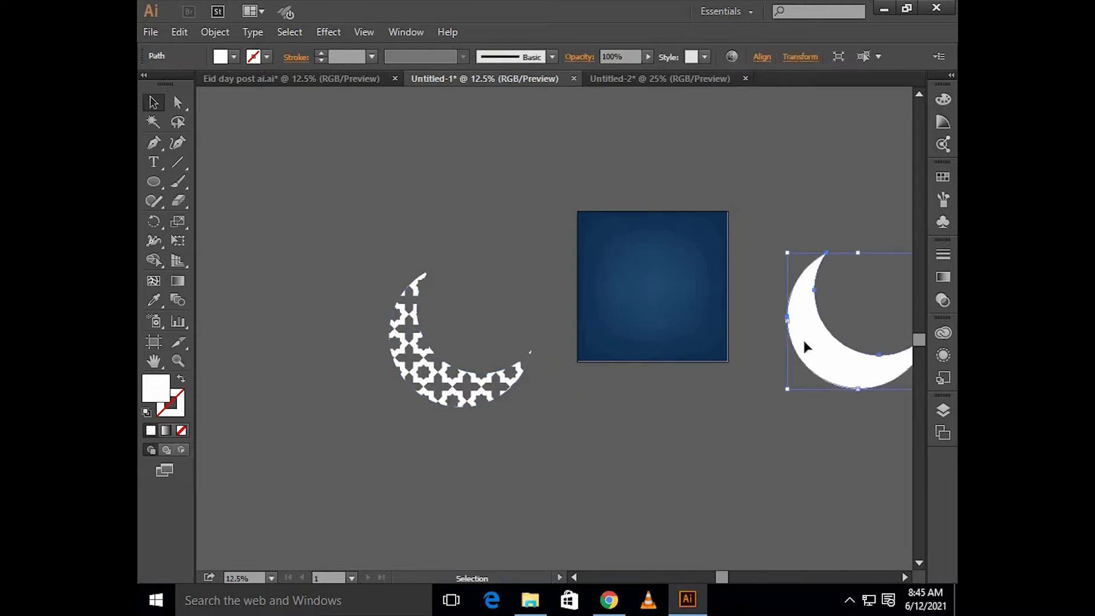
left_click(655, 262)
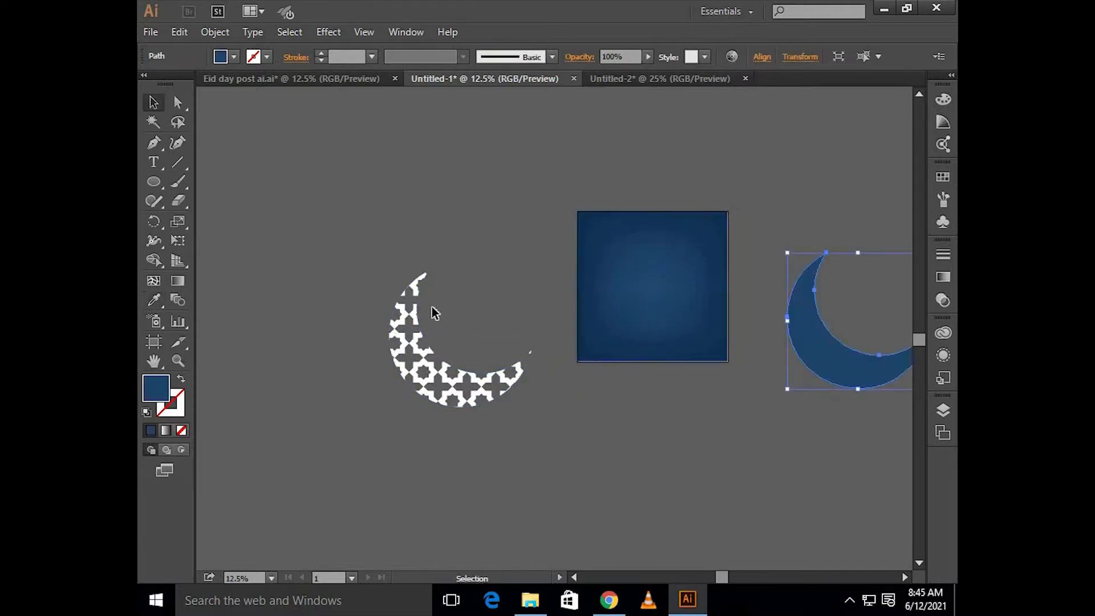
left_click_drag(502, 358, 618, 368)
scroll(611, 346, "up", 4)
left_click(575, 220, "shift")
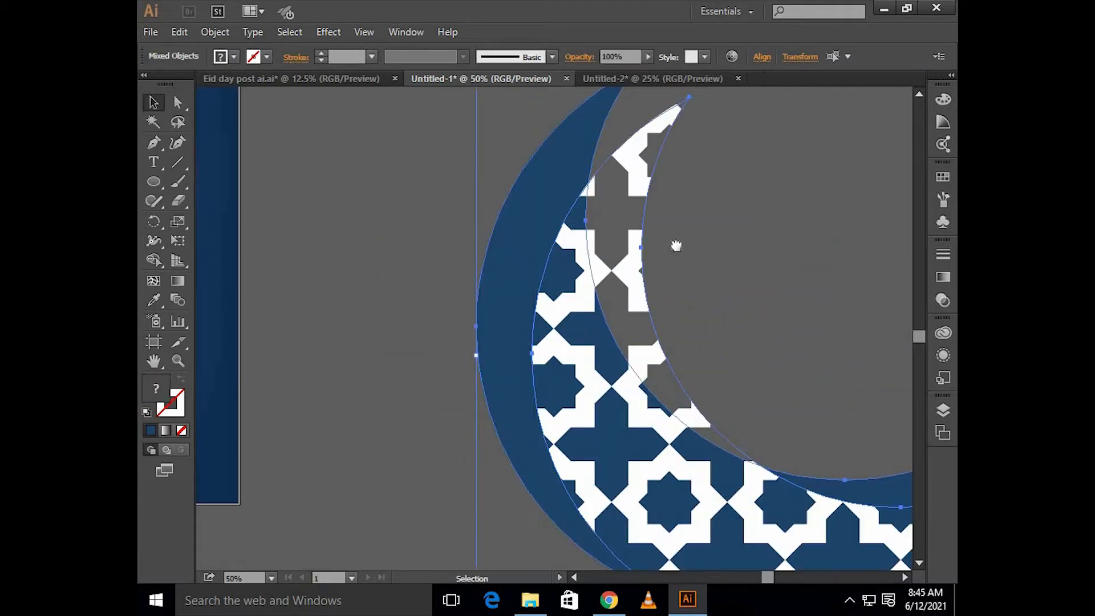
left_click_drag(677, 244, 593, 364)
left_click_drag(557, 251, 486, 161)
key("ctrl+z")
left_click(546, 208)
left_click(485, 161)
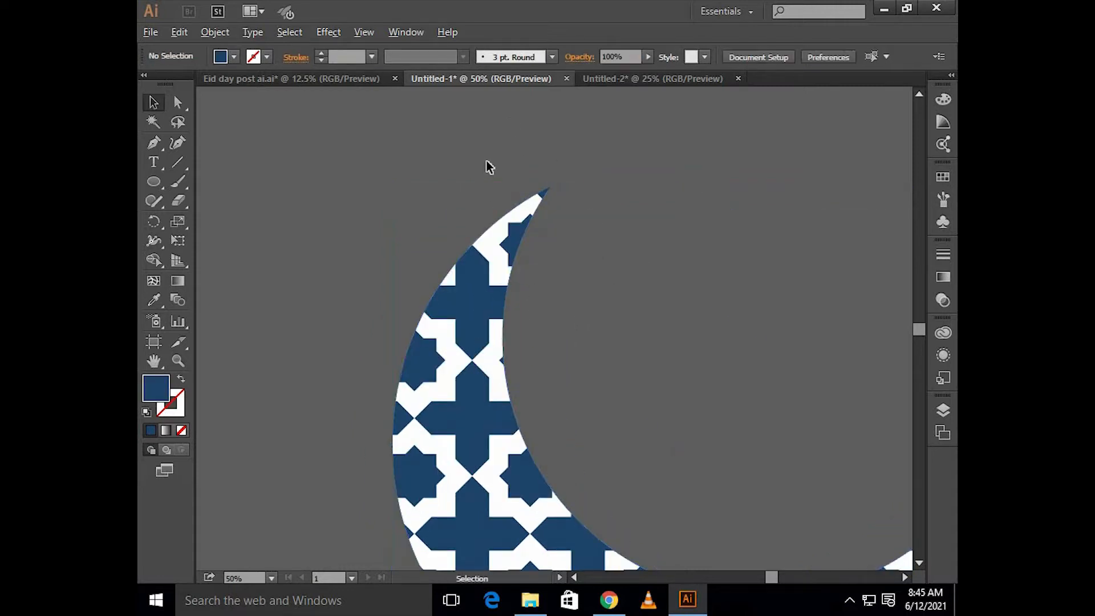
- Add a Multiply drop shadow to the blue crescent with 75% opacity, 59 px X offset, -12 px Y offset and 23 px blur
scroll(485, 161, "down", 2)
scroll(486, 162, "up", 2)
scroll(479, 229, "right", 1)
left_click(461, 345)
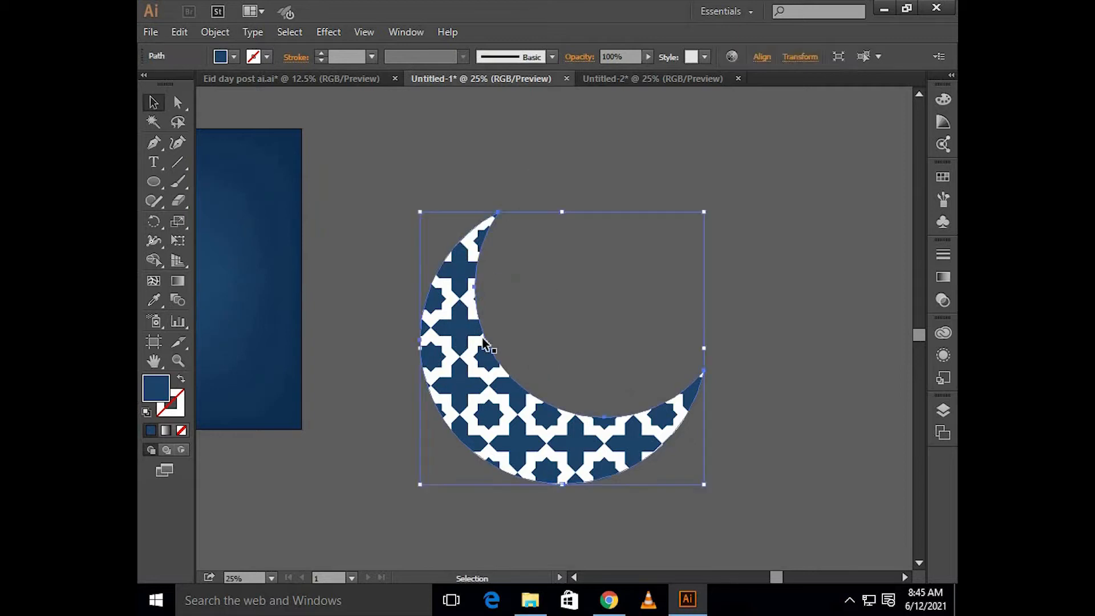
left_click(328, 33)
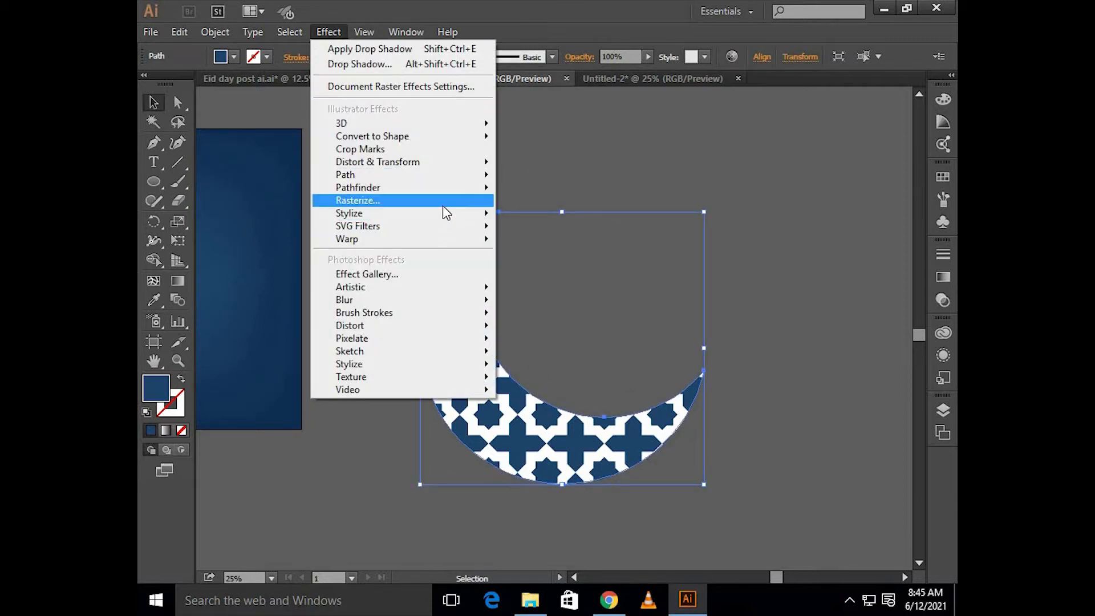
mouse_move(447, 212)
left_click(572, 221)
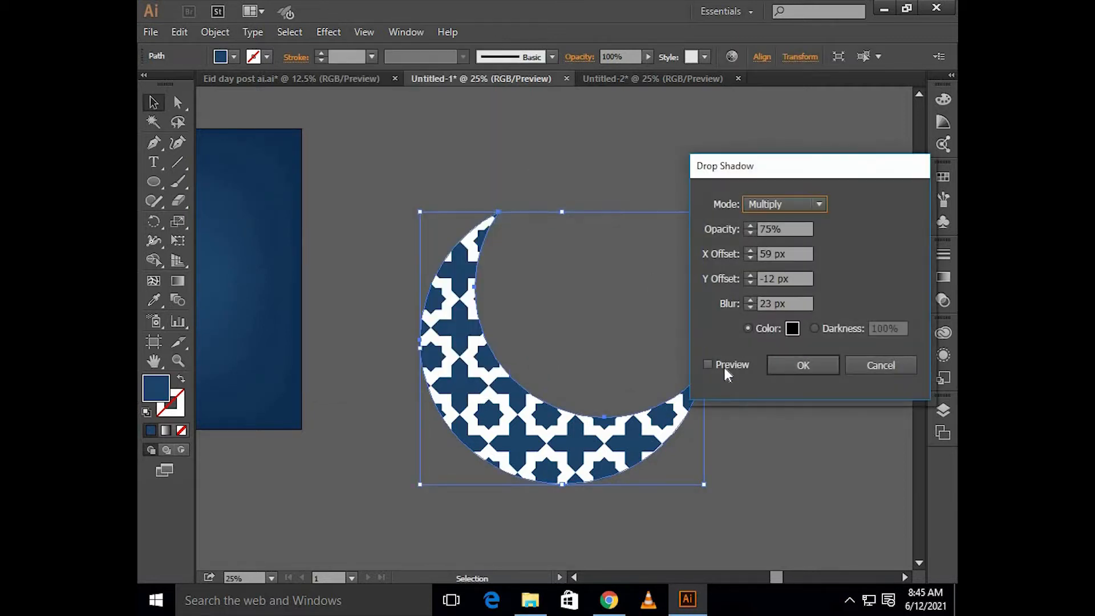
left_click(724, 367)
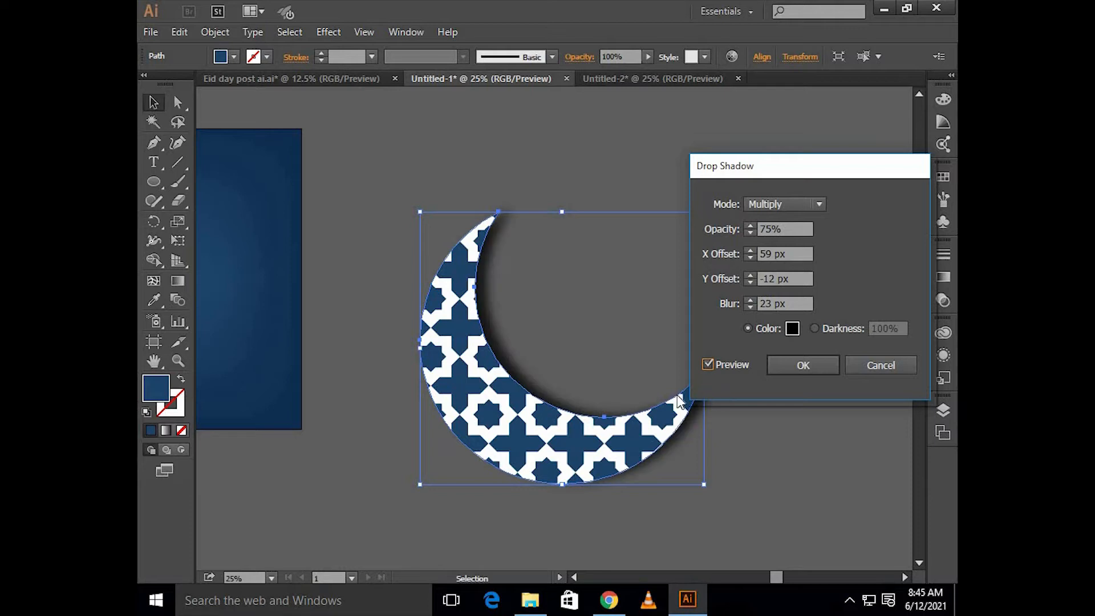
left_click(831, 368)
left_click(832, 407)
scroll(833, 407, "down", 1)
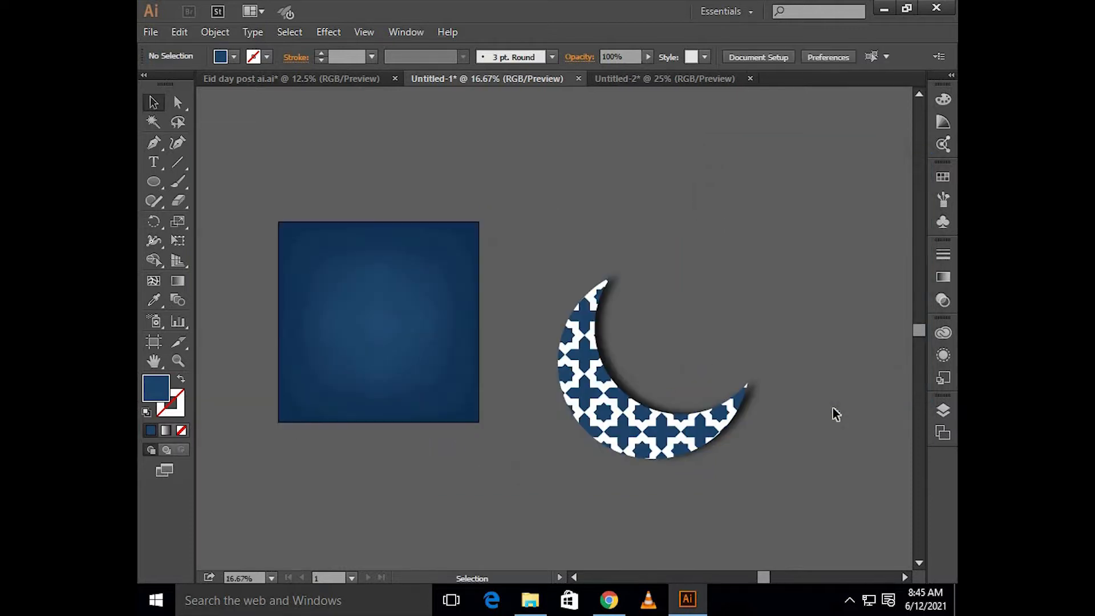
- Group the star pattern with the blue crescent beneath it
left_click(676, 436)
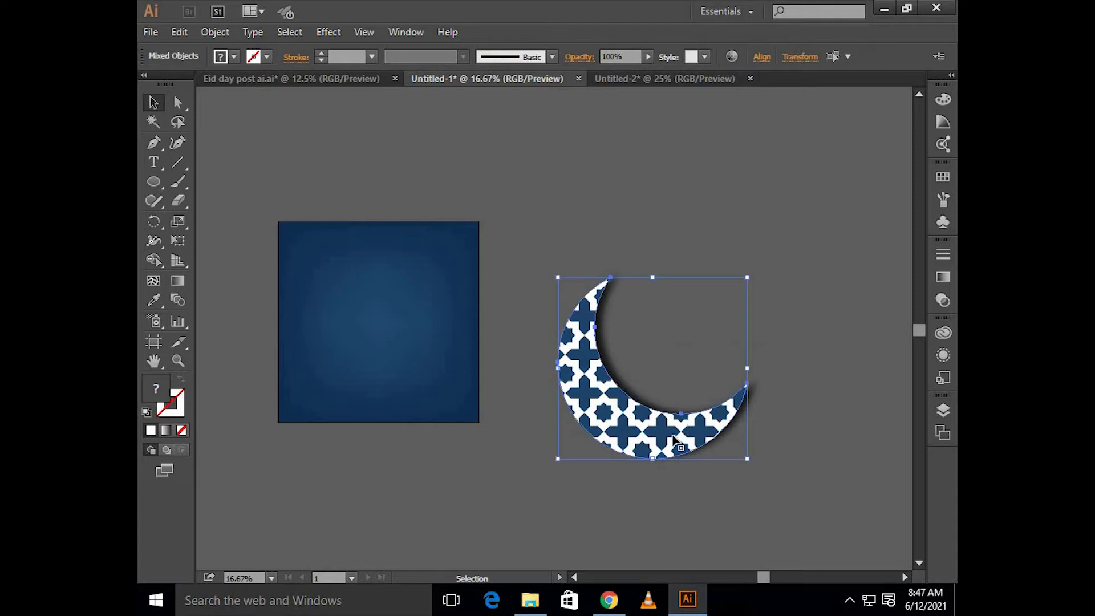
right_click(674, 435)
left_click(721, 315)
left_click(764, 312)
- Scale the crescent group down proportionally and place it near the middle of the blue background
scroll(672, 406, "left", 1)
left_click(671, 406)
left_click_drag(786, 278, 771, 291)
left_click_drag(633, 396, 467, 349)
key("ctrl+plus")
left_click_drag(727, 196, 703, 221)
left_click_drag(546, 334, 493, 322)
scroll(570, 240, "up", 1)
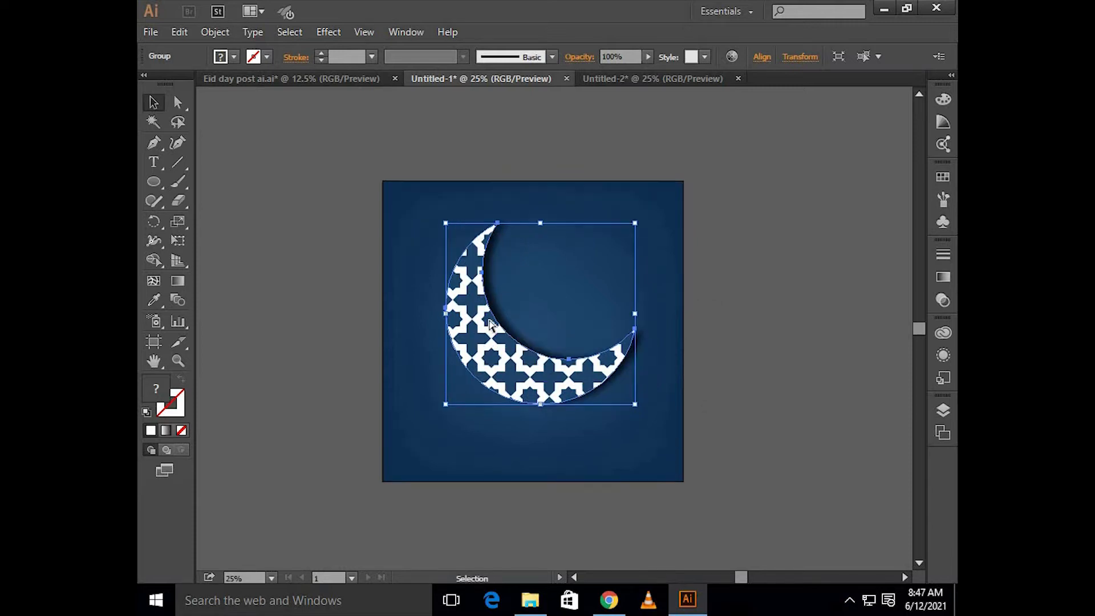
- Center the crescent group horizontally and vertically on the artboard
scroll(712, 114, "right", 1)
left_click(762, 57)
left_click(758, 181)
left_click(770, 236)
left_click(629, 98)
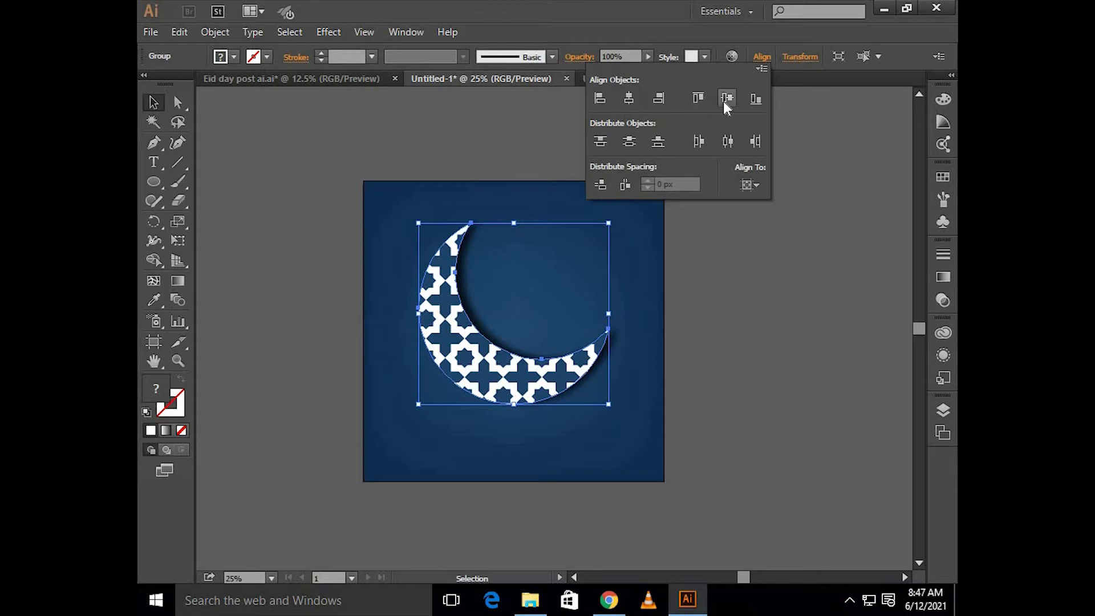
left_click(726, 98)
left_click(763, 288)
scroll(599, 393, "left", 1)
- Nudge the crescent group straight up by about 120 px on the artboard
left_click(556, 393)
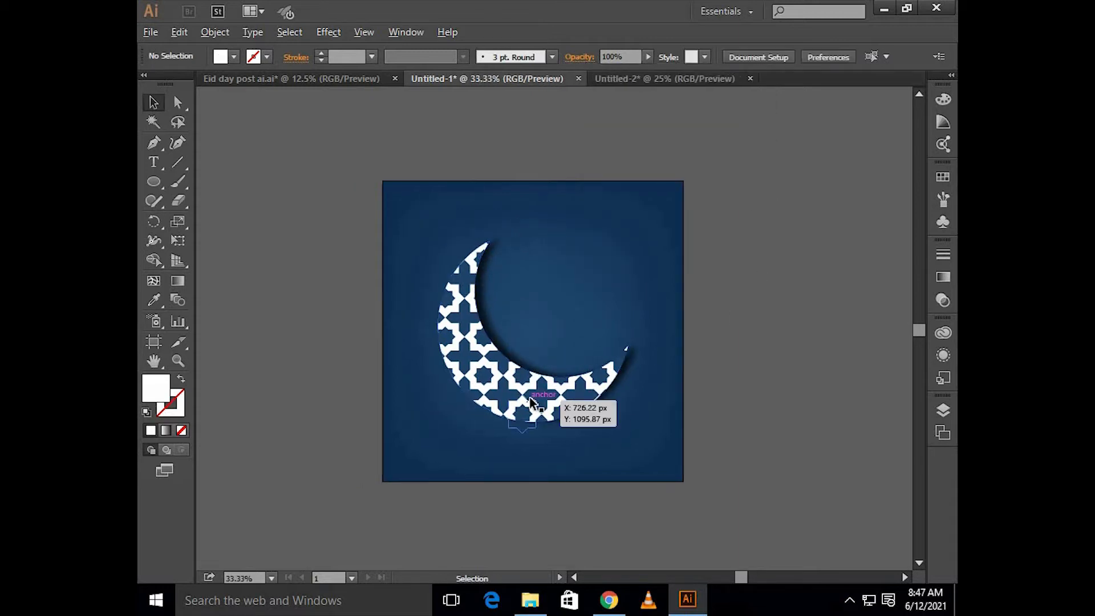
key("ctrl+equal")
key("shift+Up")
key("shift+Up")
key("shift+Up")
key("shift+Up")
key("shift+Up")
key("shift+Up")
key("shift+Up")
key("shift+Up")
key("shift+Up")
key("shift+Up")
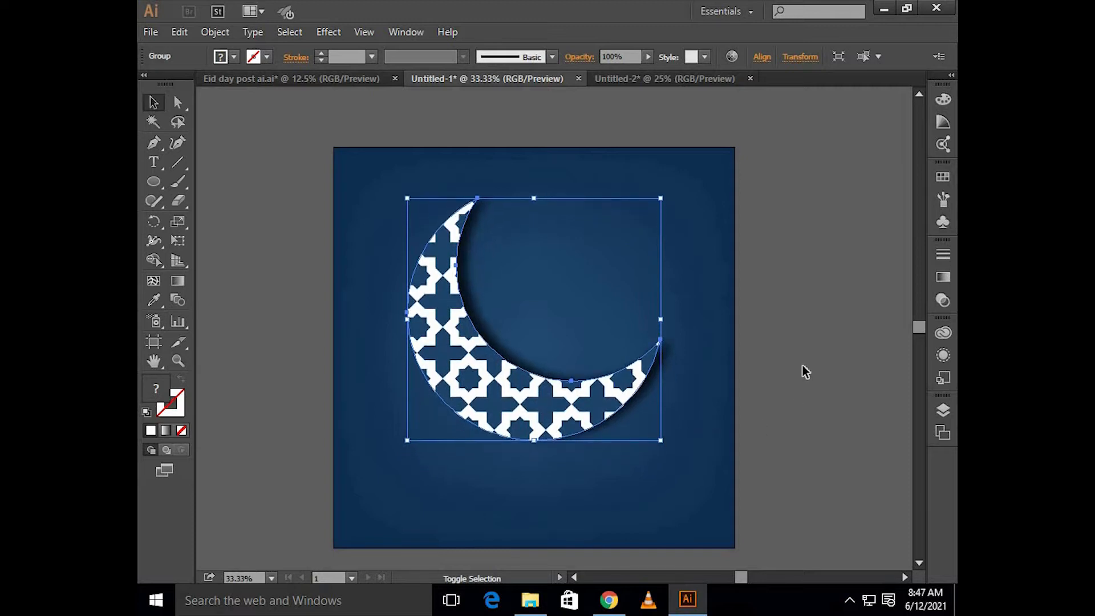
key("shift+Up")
key("shift+Up")
left_click(805, 372)
scroll(712, 391, "left", 2)
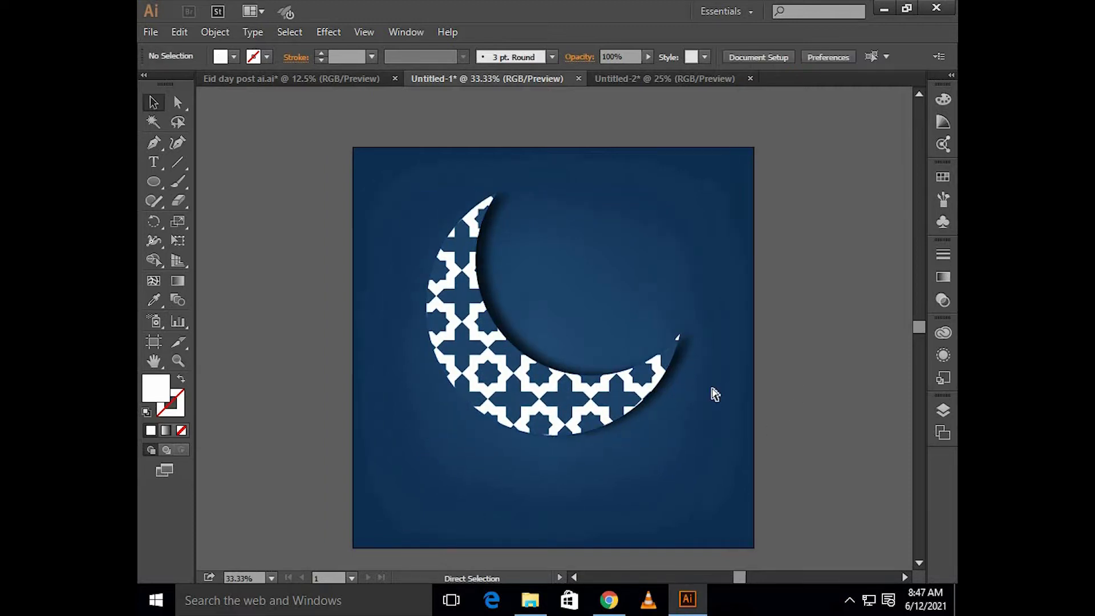
- Draw a wide, very flat ellipse just below the crescent and fill it with black
left_click(158, 190)
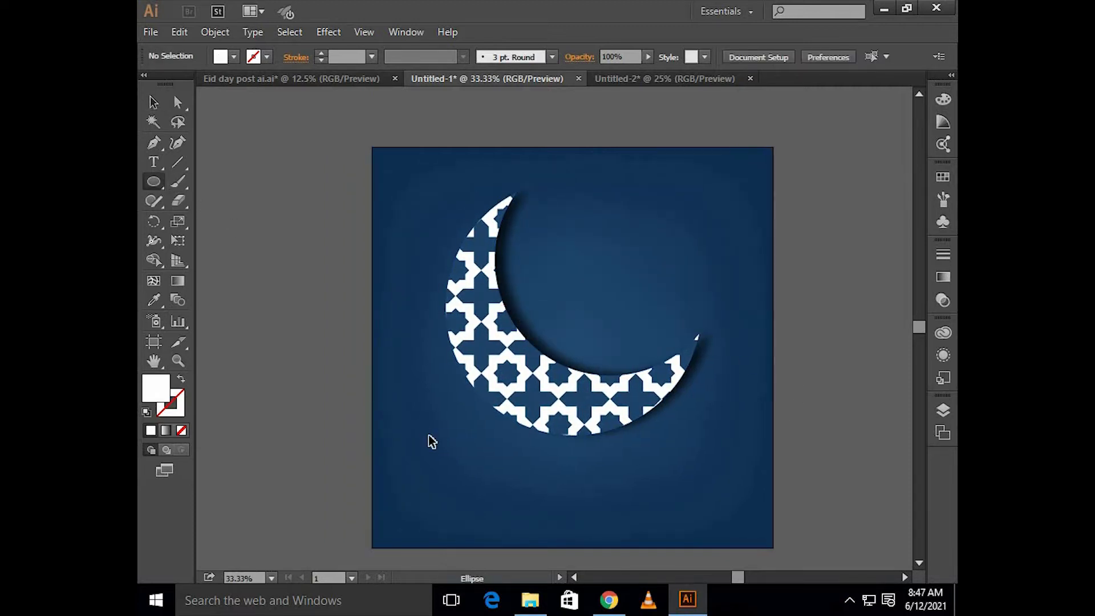
scroll(431, 439, "right", 2)
left_click_drag(454, 458, 628, 470)
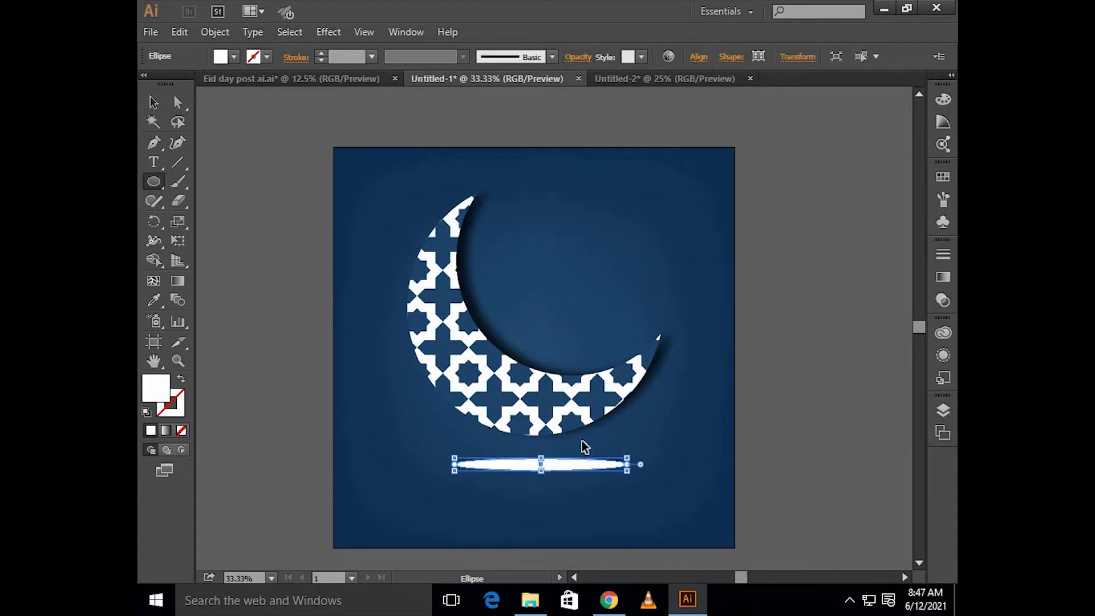
key("v")
left_click(220, 62)
left_click(197, 140)
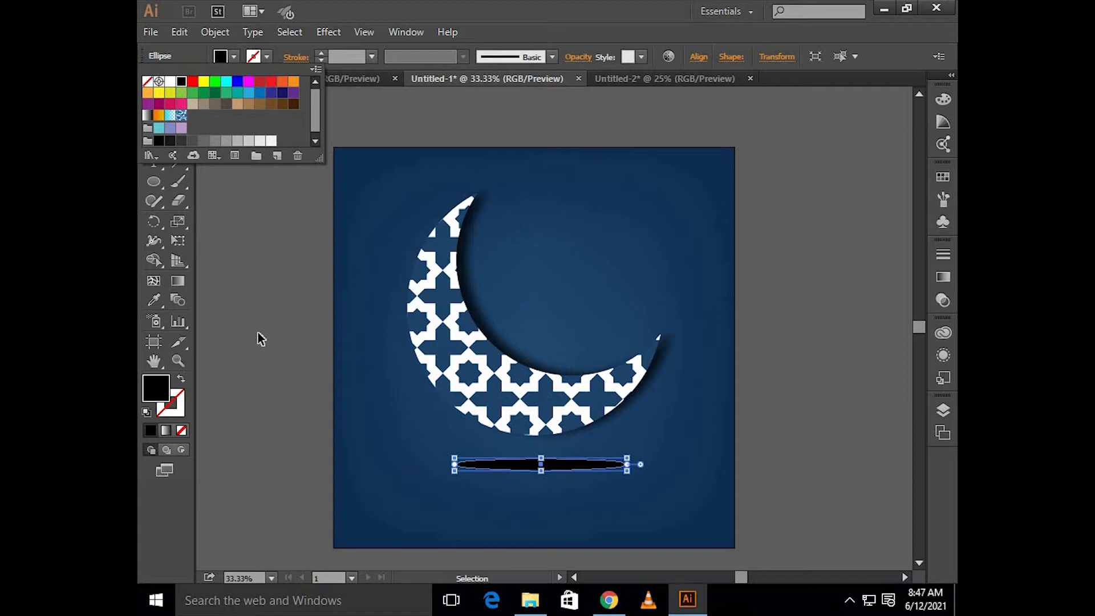
key("Escape")
- Apply a Gaussian Blur with a 20-pixel radius to the black ellipse and set its opacity to 80%
left_click(329, 34)
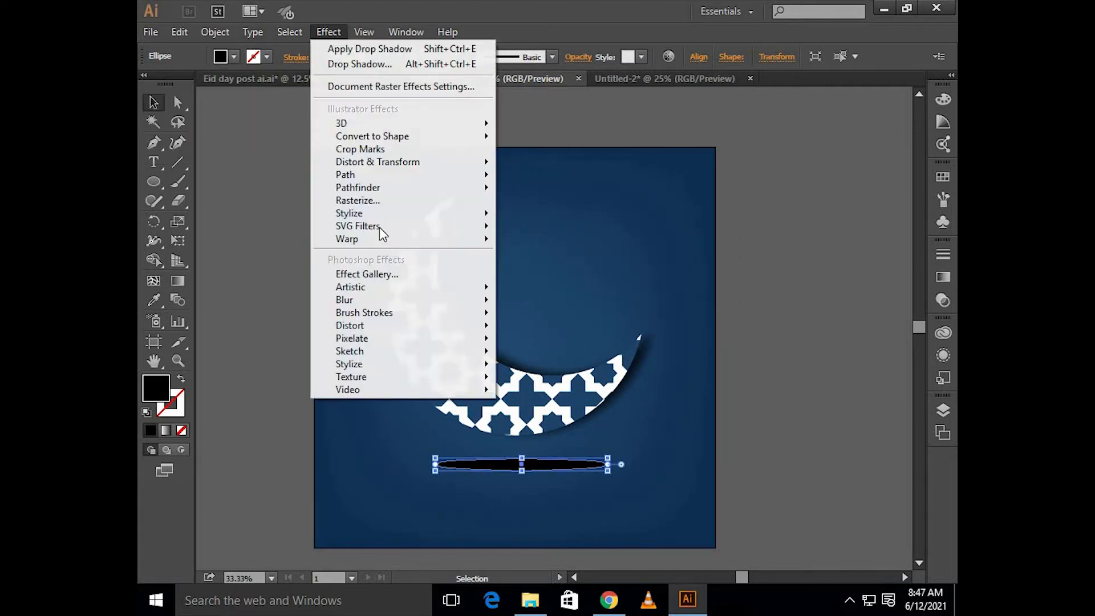
mouse_move(401, 214)
mouse_move(456, 300)
left_click(529, 300)
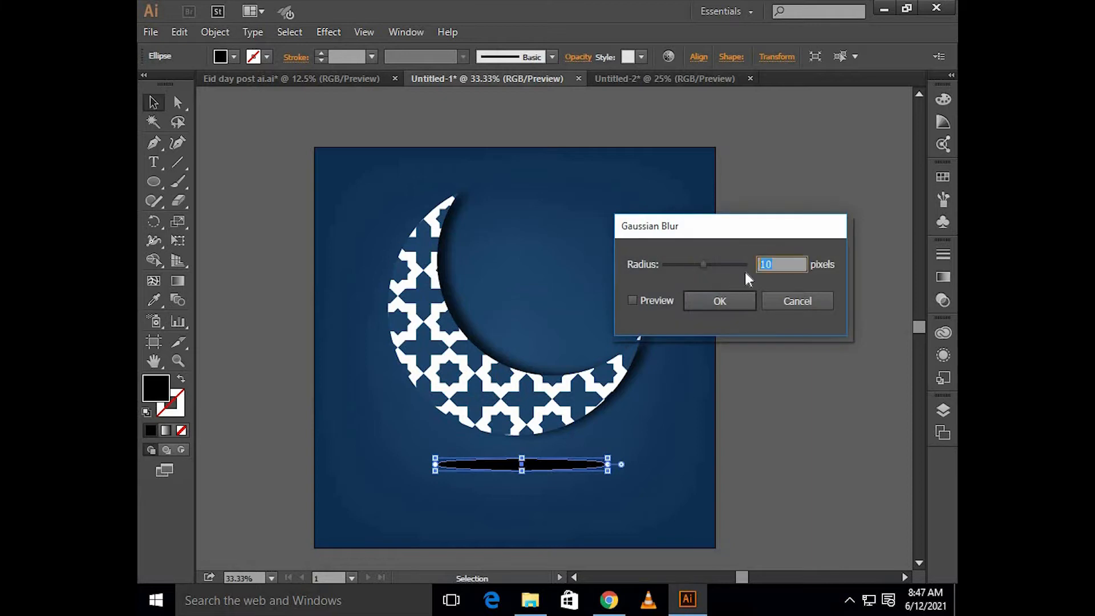
left_click(665, 300)
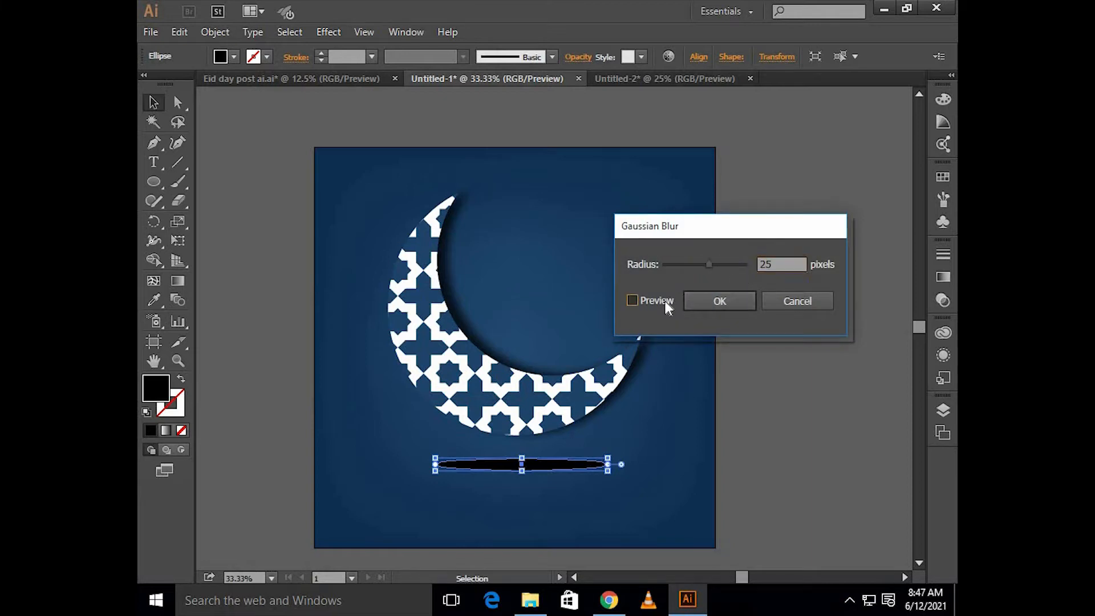
left_click(767, 264)
type("20")
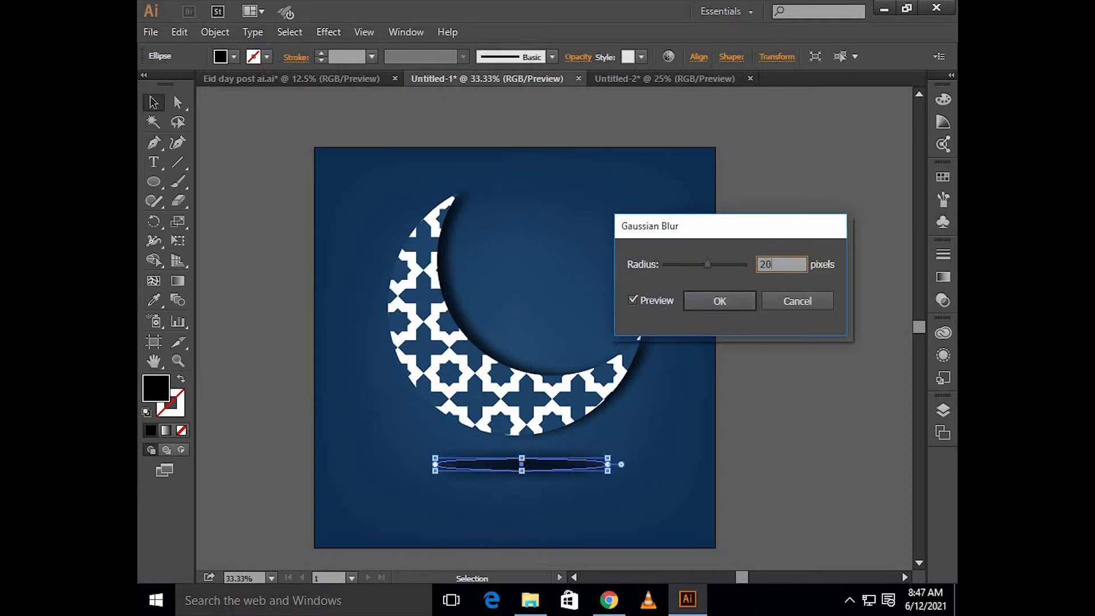
left_click(712, 301)
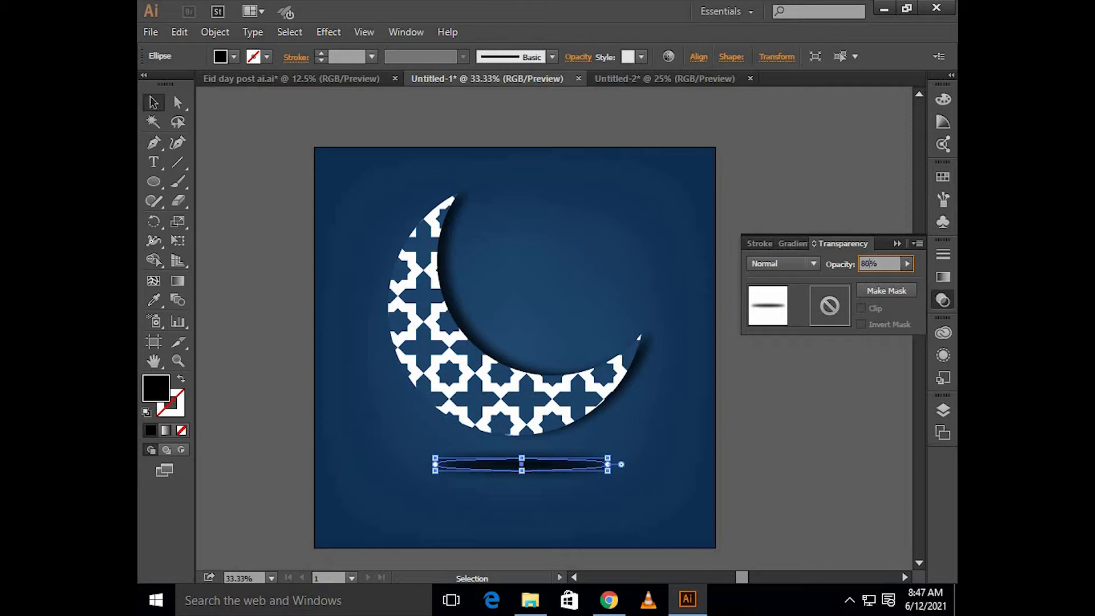
left_click(852, 217)
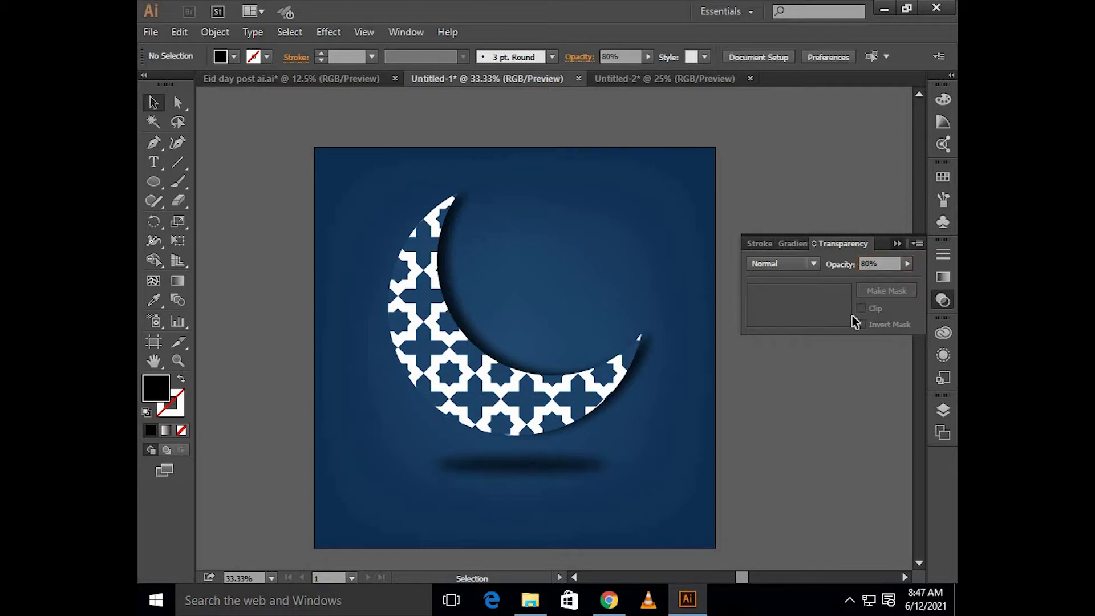
- Move the blurred ellipse up slightly so it sits closer beneath the crescent
scroll(643, 457, "down", 2)
scroll(603, 440, "left", 2)
scroll(604, 440, "up", 1, "alt")
mouse_move(584, 424)
left_mouse_down()
mouse_move(594, 420)
mouse_move(588, 436)
left_mouse_up()
left_click(580, 457)
left_click_drag(580, 419, 580, 432)
key("ctrl+minus")
left_click(745, 428)
scroll(744, 428, "up", 2)
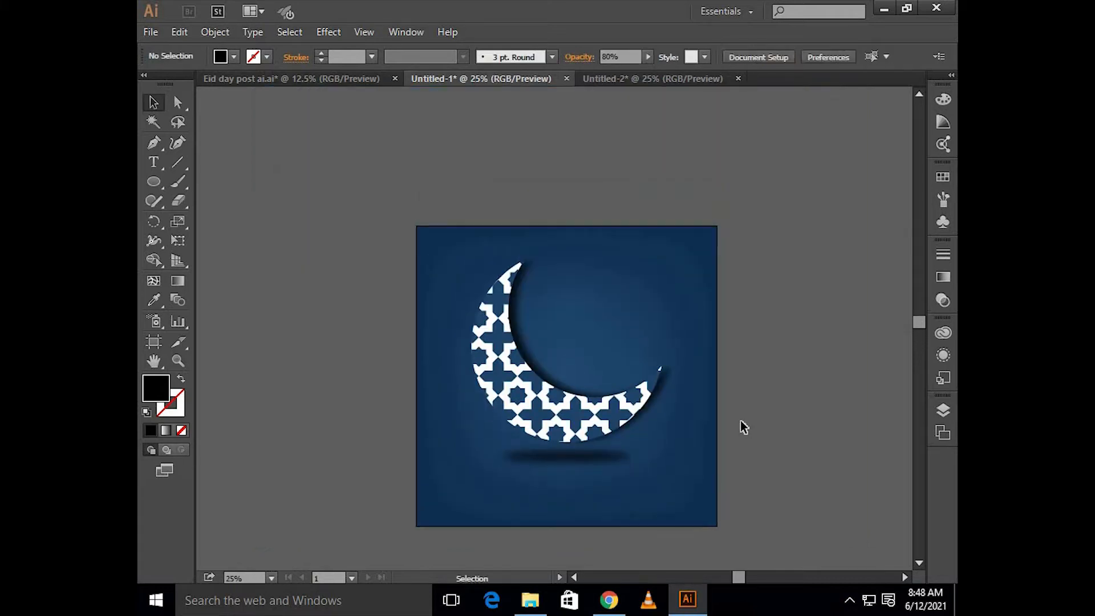
- Set the opacity of the blurred ellipse under the crescent to 70%
left_click(570, 456)
left_click(943, 300)
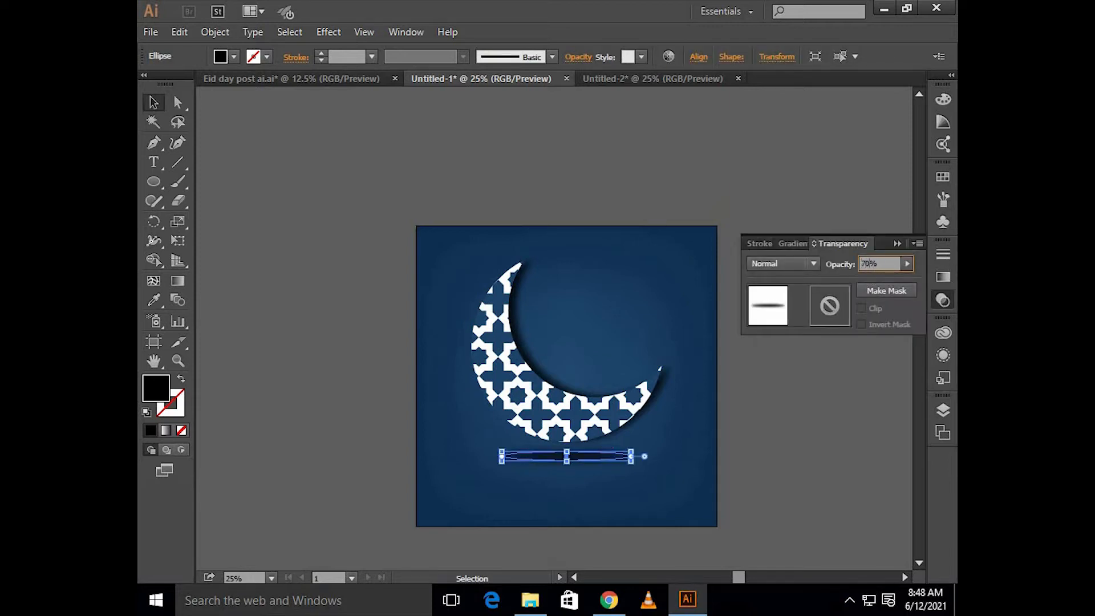
left_click(756, 371)
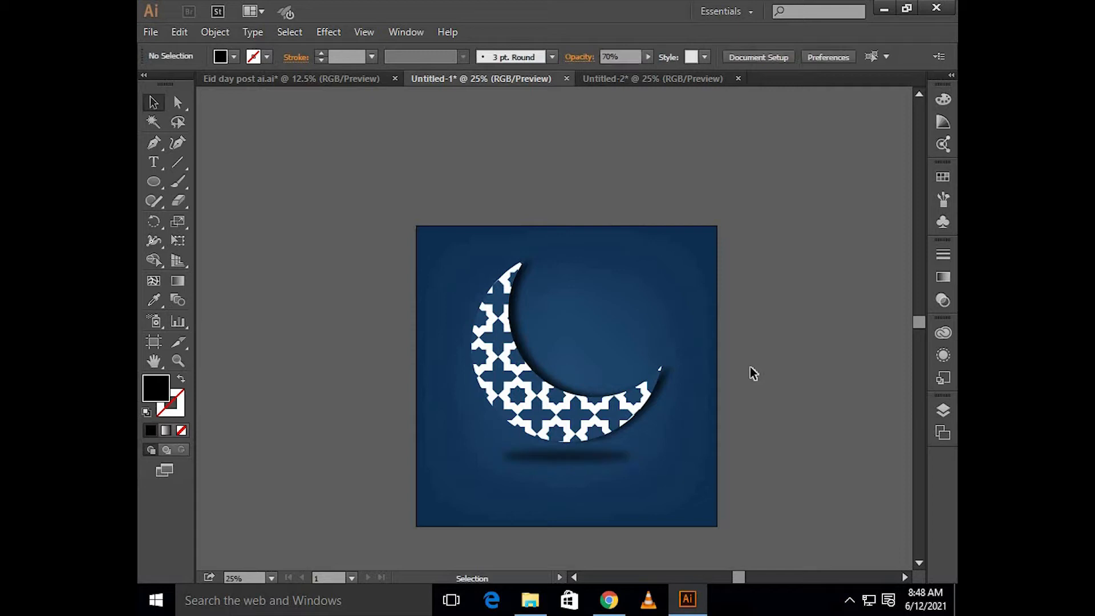
- Draw a small circle on the empty canvas beside the artboard and fill it with white
scroll(756, 371, "down", 2)
scroll(756, 372, "up", 2)
scroll(702, 314, "left", 4)
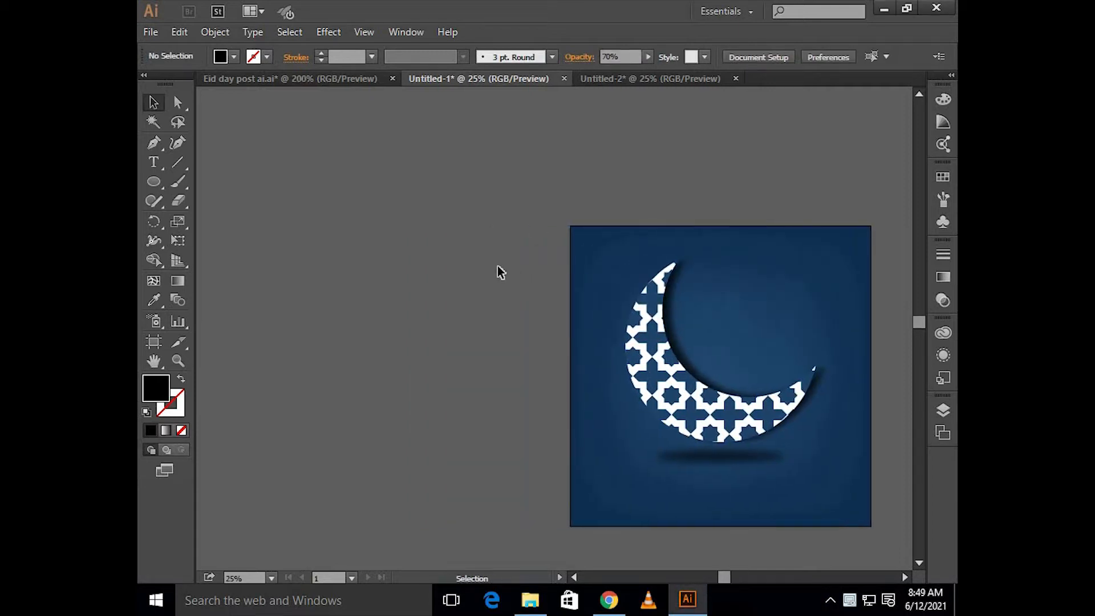
scroll(499, 272, "up", 4)
left_click(153, 181)
left_click_drag(402, 237, 452, 286)
key("v")
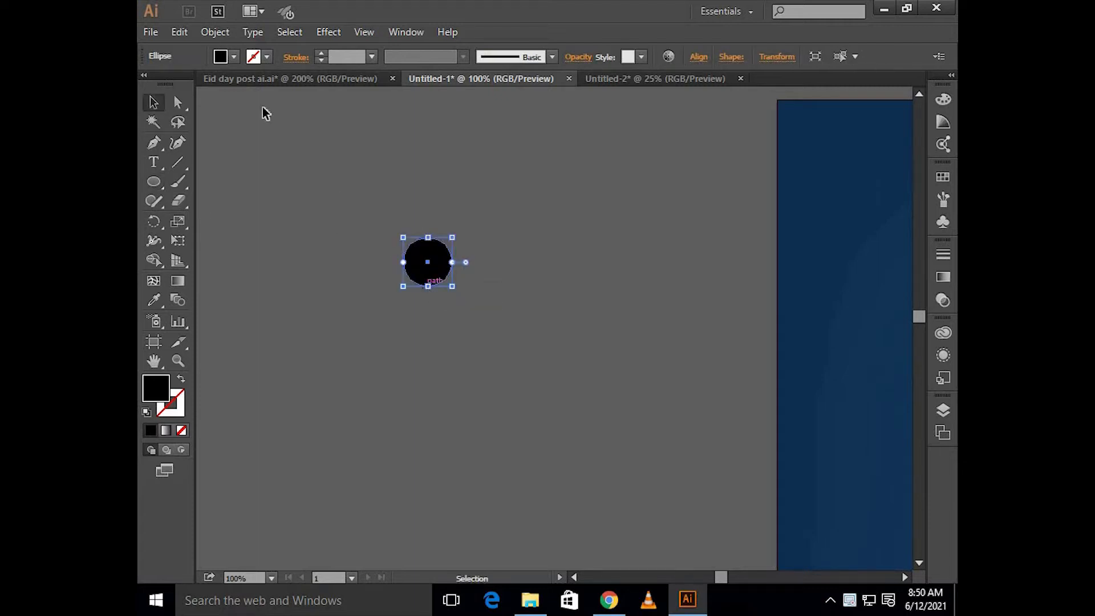
left_click(224, 61)
left_click(170, 81)
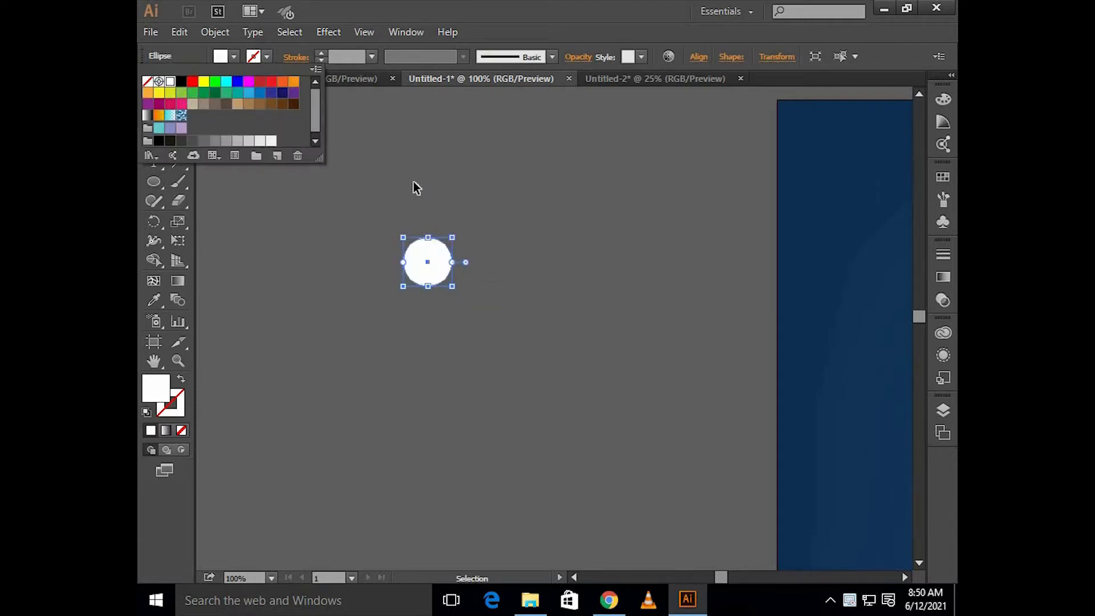
- Duplicate the white circle to its right and enlarge the copy
scroll(426, 278, "up", 1)
left_click_drag(430, 285, 485, 290)
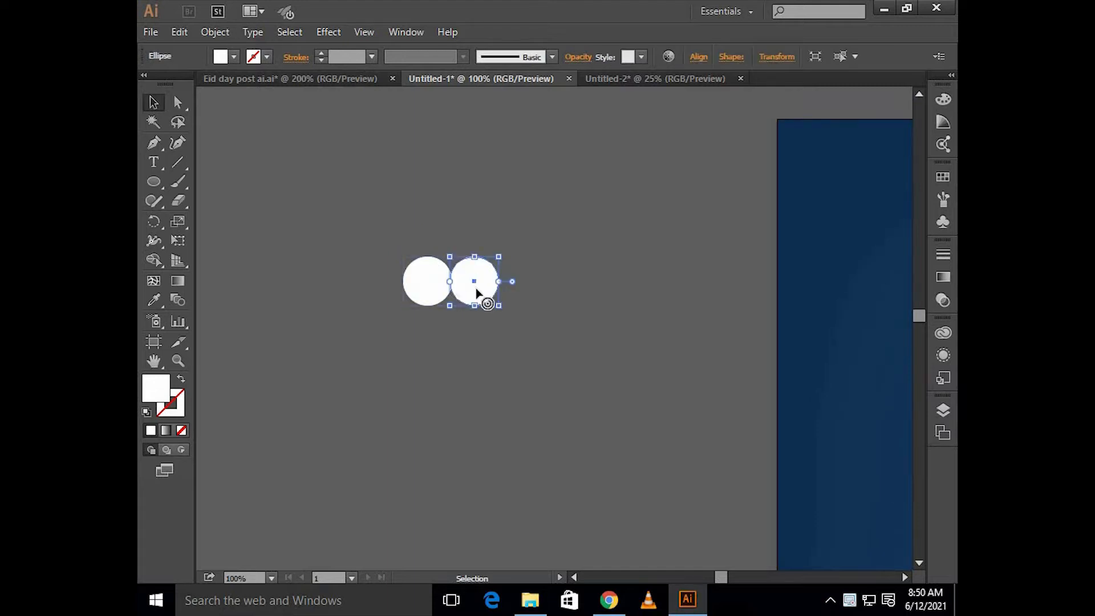
left_click_drag(505, 305, 530, 305)
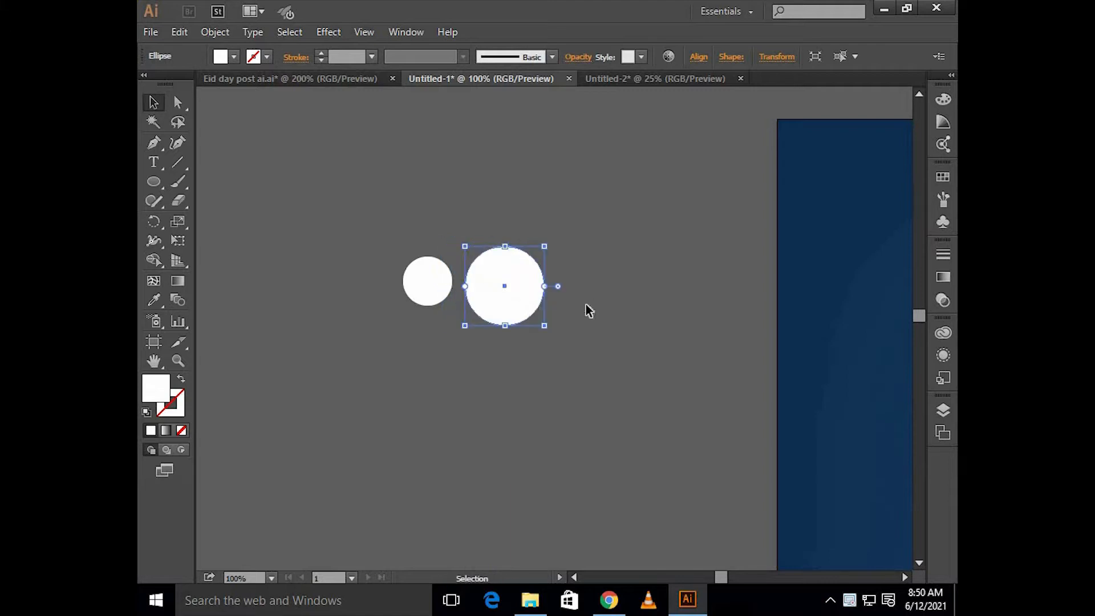
- Fill the larger circle with the dark blue sampled from the background and lighten that fill to a medium blue
key("i")
left_click(826, 257)
key("v")
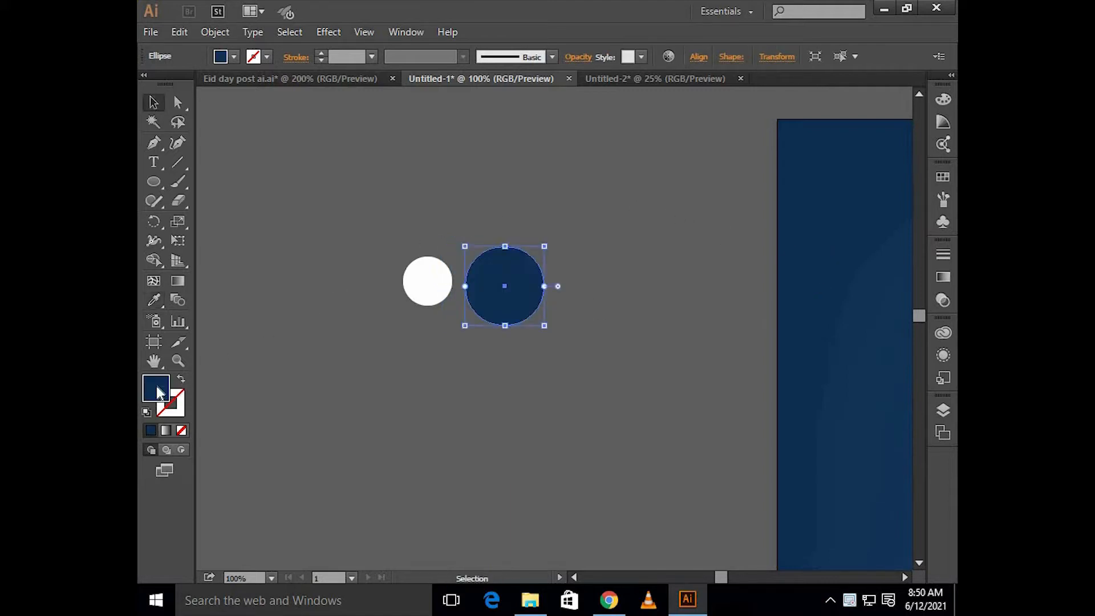
left_click_drag(574, 427, 560, 384)
left_click(793, 294)
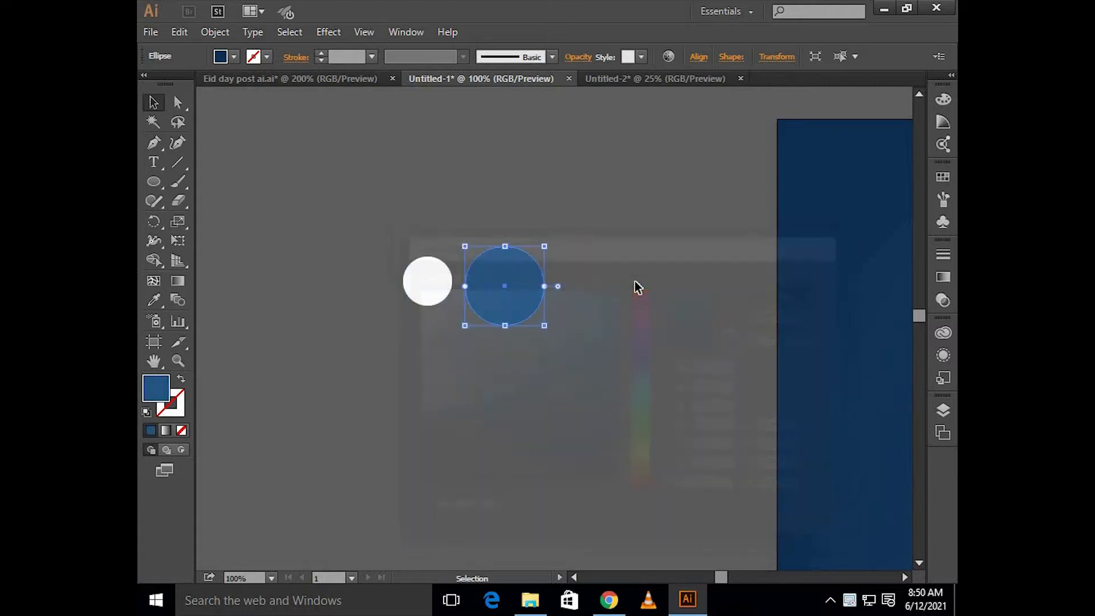
left_click(616, 291)
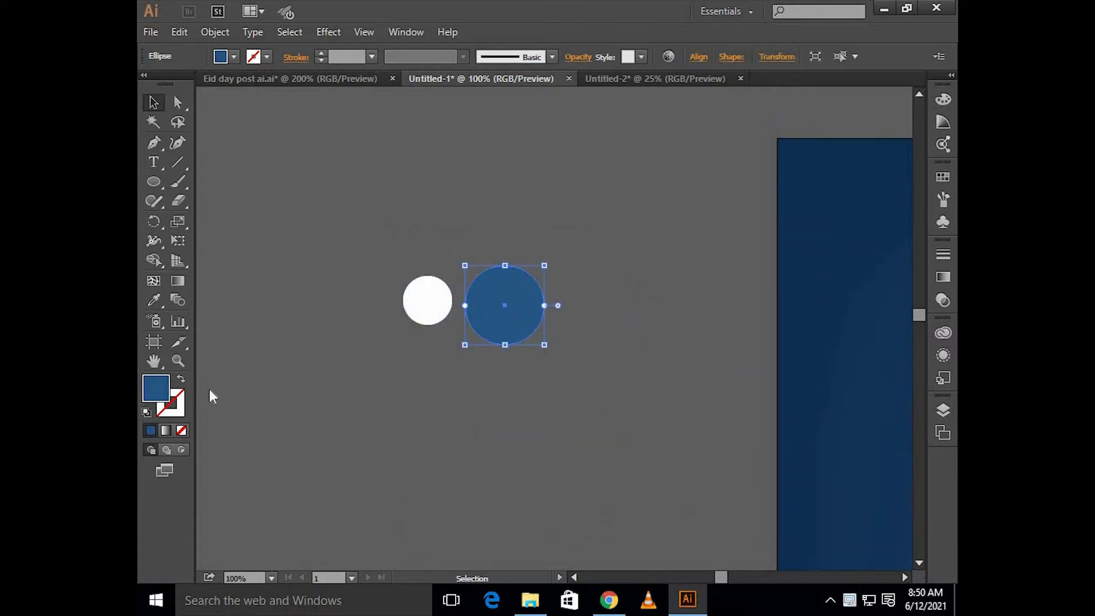
- Brighten the larger circle's fill to the blue 1c80d3
double_click(149, 393)
left_click(597, 331)
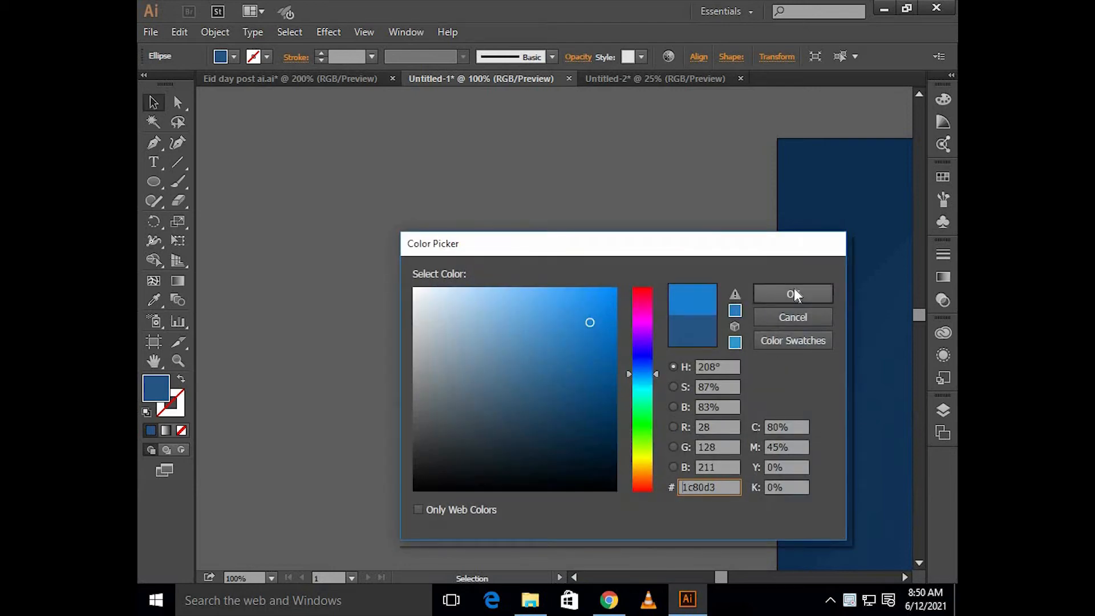
left_click(793, 294)
left_click(641, 274)
scroll(645, 276, "left", 2)
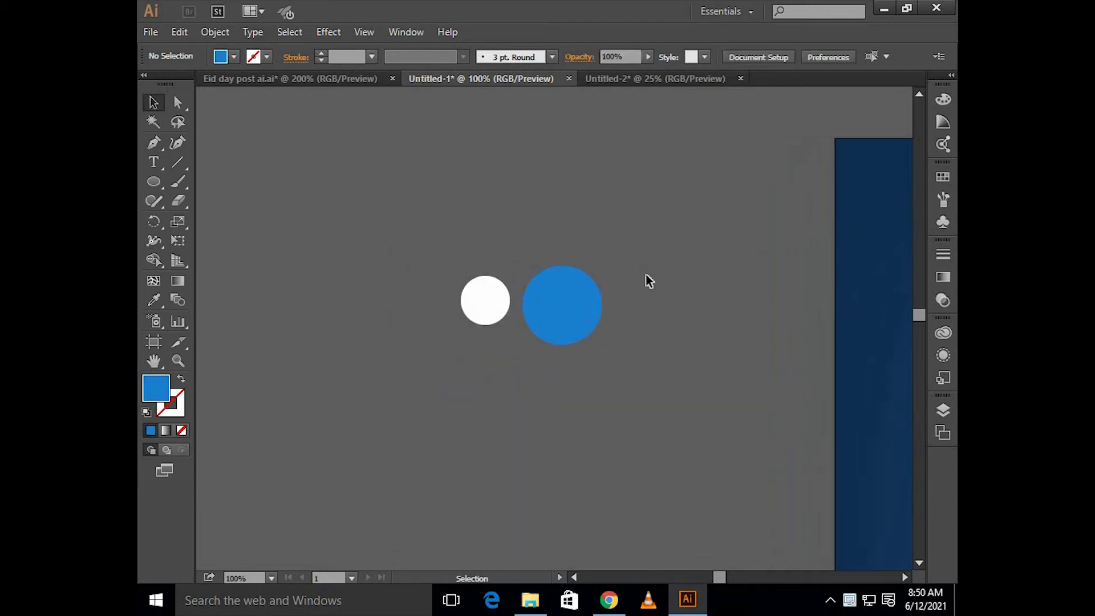
scroll(621, 293, "up", 1)
left_click(596, 311)
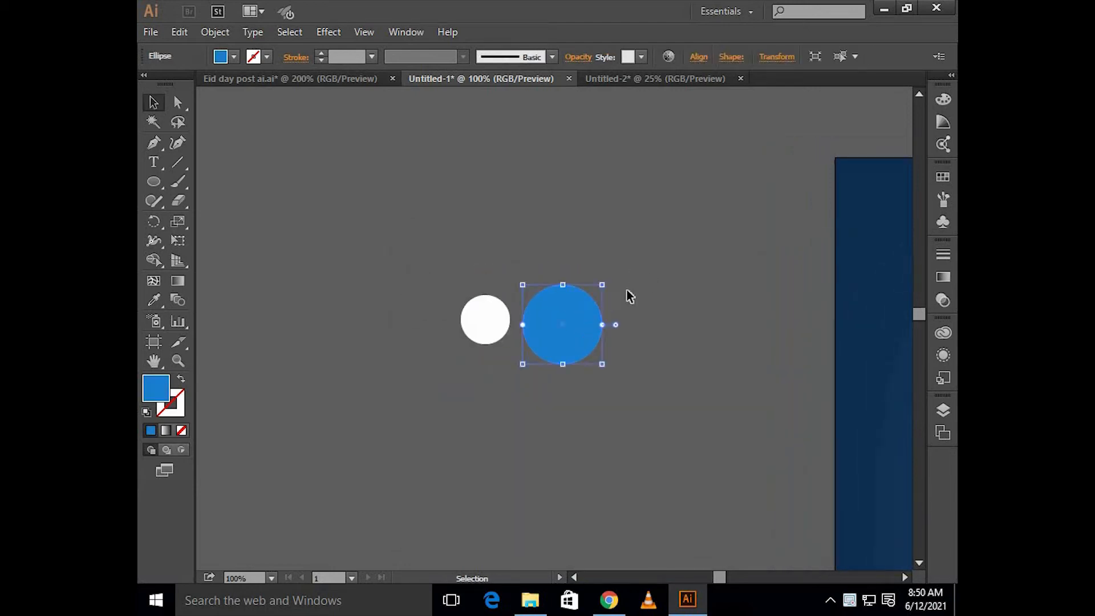
- Draw a straight vertical line with the Pen tool beside the white circle, slightly taller than both circles
left_click(245, 175)
left_click(155, 143)
left_click(413, 269)
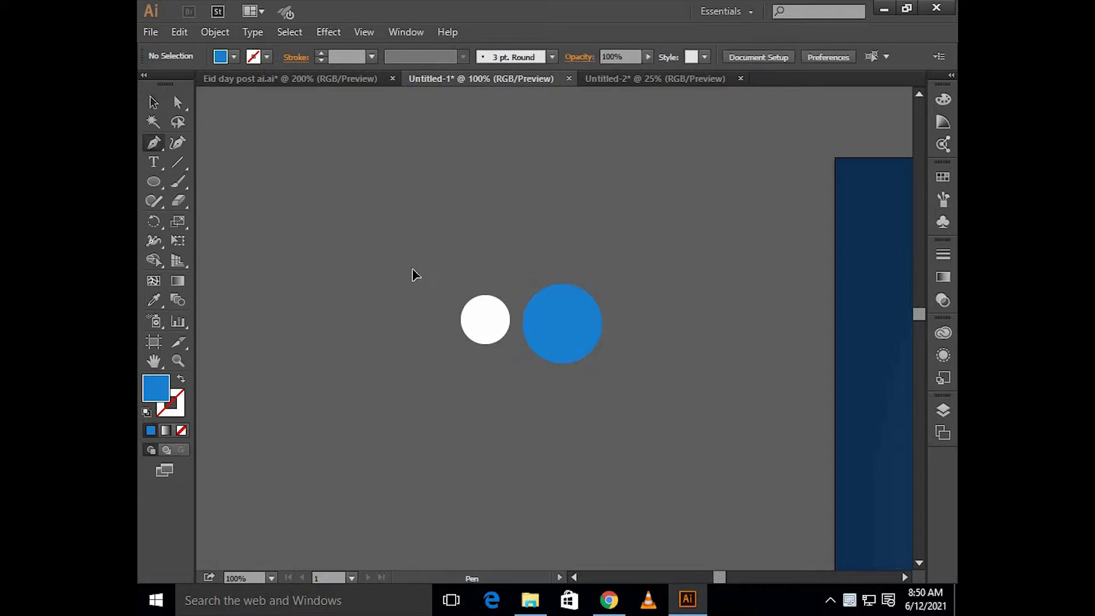
left_click(413, 367, "shift")
key("v")
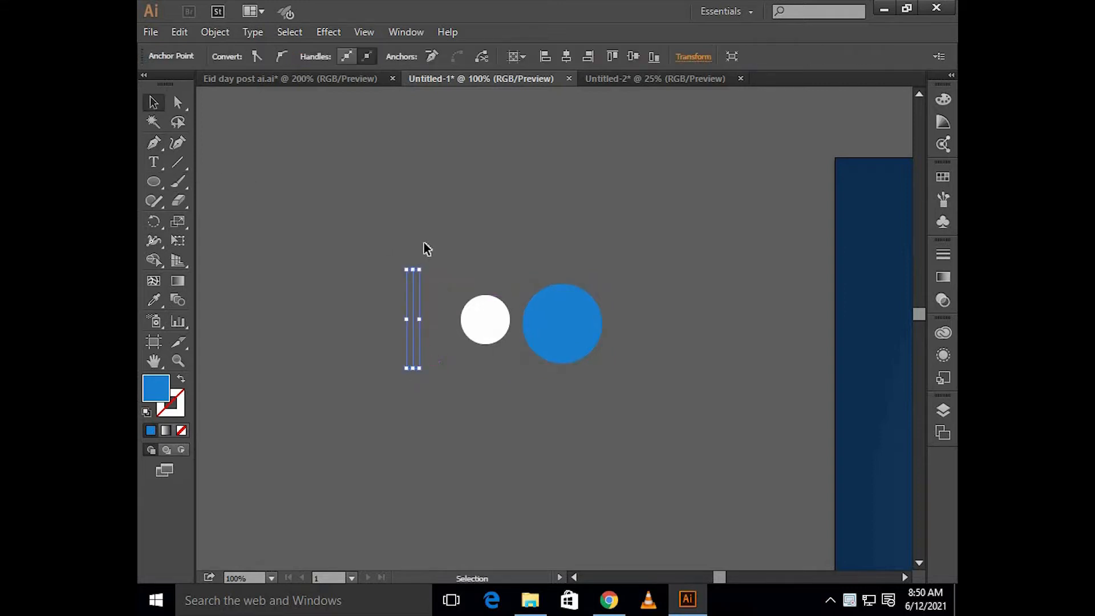
- Give the vertical line no fill and a white 3 pt stroke
left_click(181, 381)
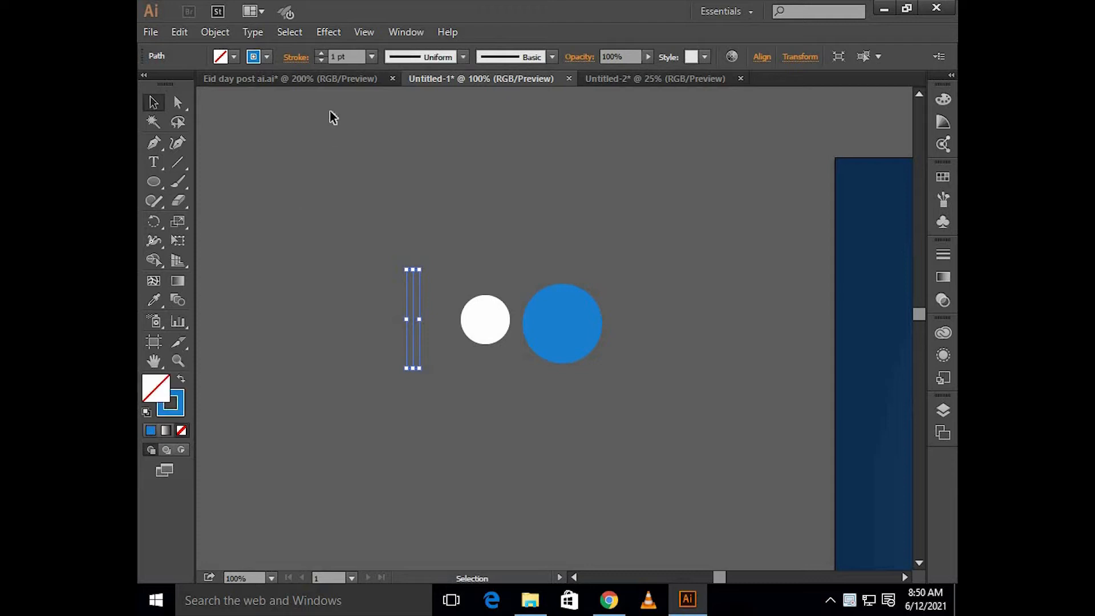
left_click(263, 57)
left_click(170, 85)
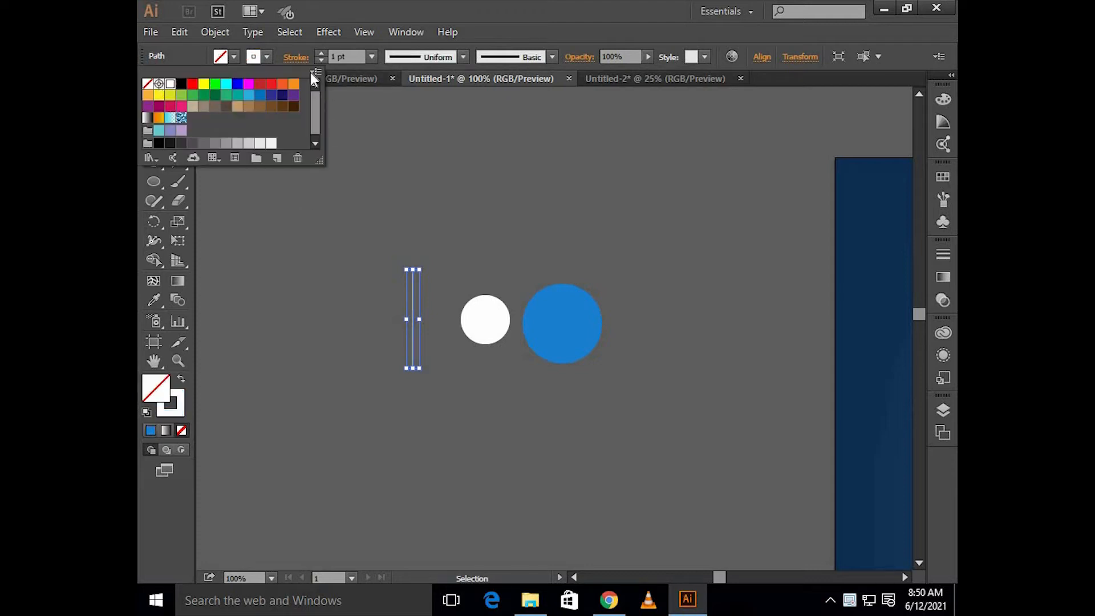
left_click(340, 55)
scroll(341, 54, "up", 3)
scroll(341, 55, "down", 1)
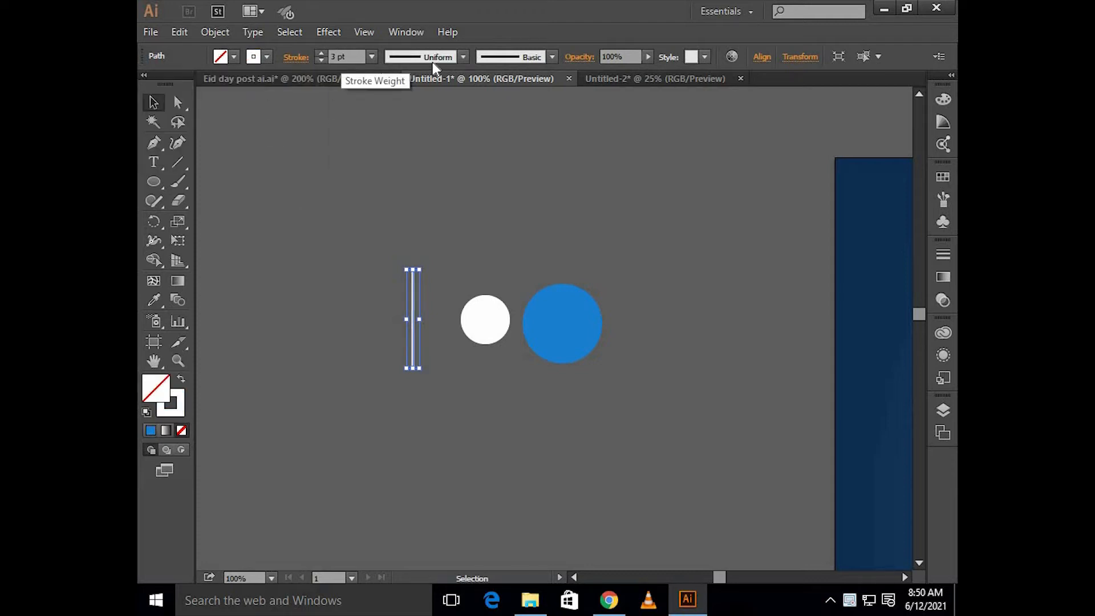
- Apply the lens-shaped variable width profile that tapers at both ends to the line and set its stroke to 4 pt
left_click(463, 57)
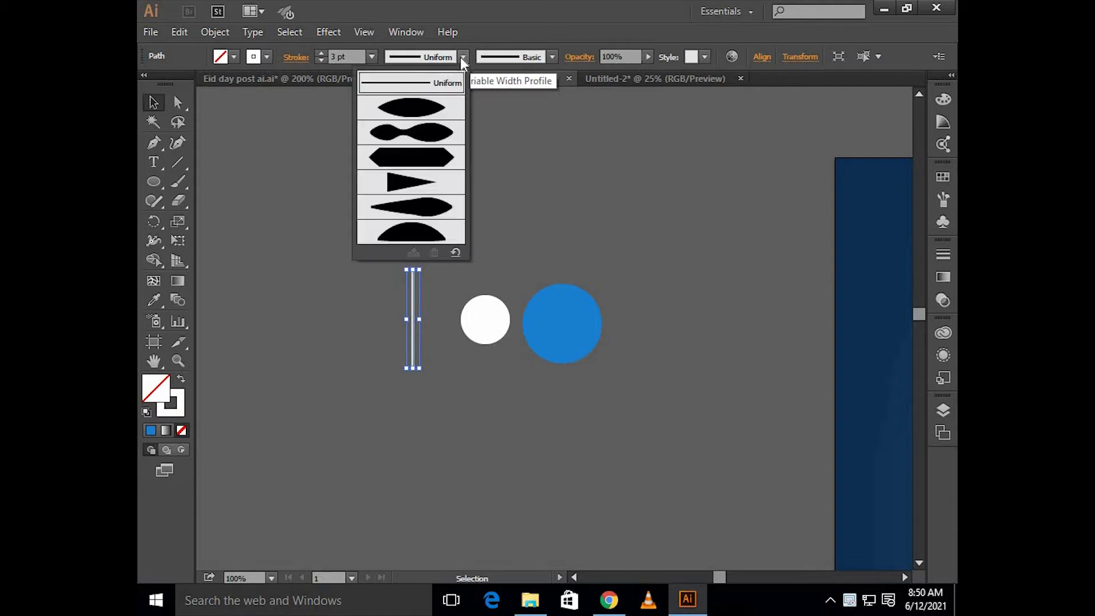
left_click(448, 104)
left_click(410, 247)
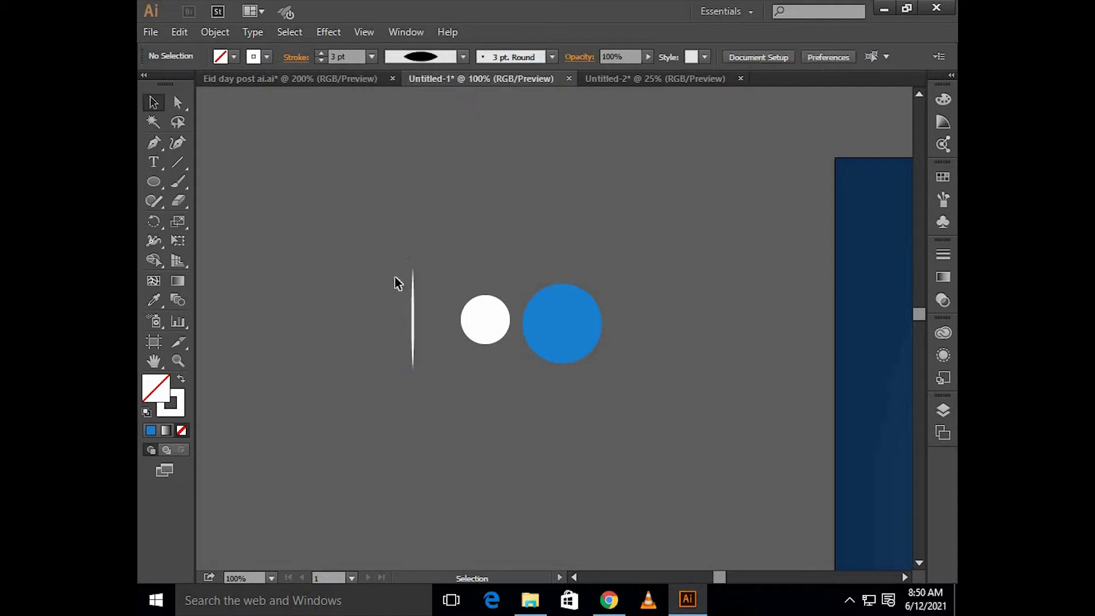
left_click(414, 290)
scroll(357, 57, "up", 1)
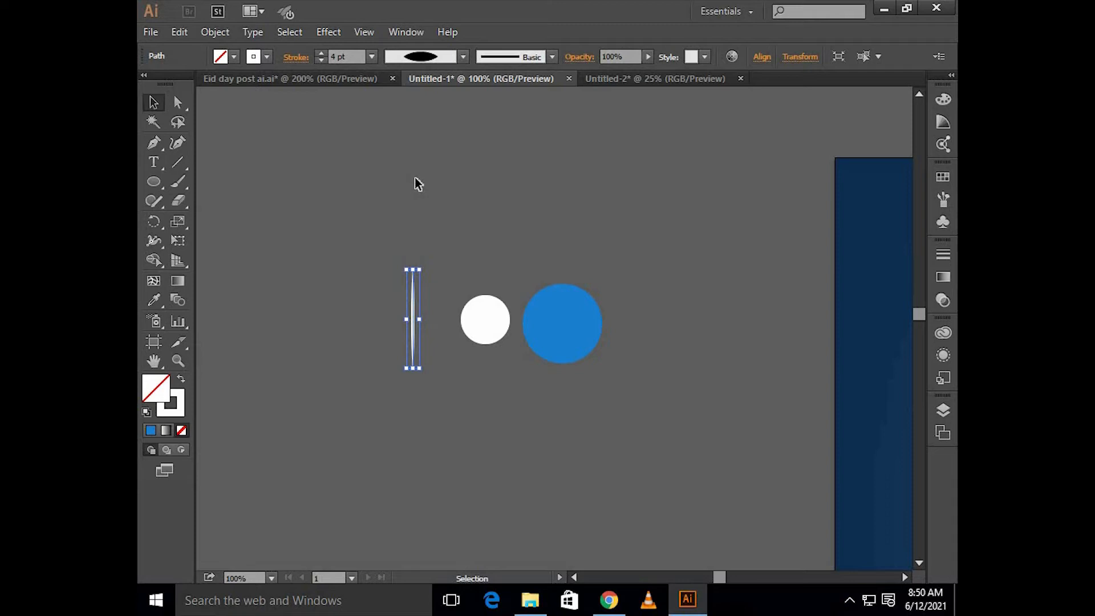
left_click(403, 238)
- Apply a Gaussian Blur with a 5 pixel radius to the tapered white line
left_click(416, 297)
scroll(382, 240, "up", 1)
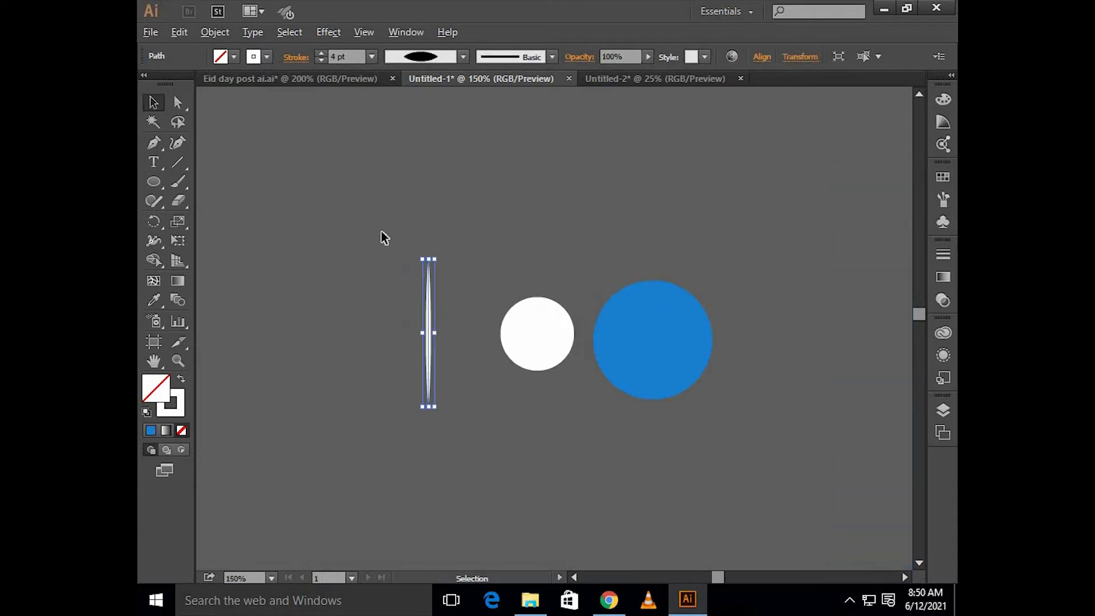
left_click(328, 32)
mouse_move(413, 298)
left_click(516, 302)
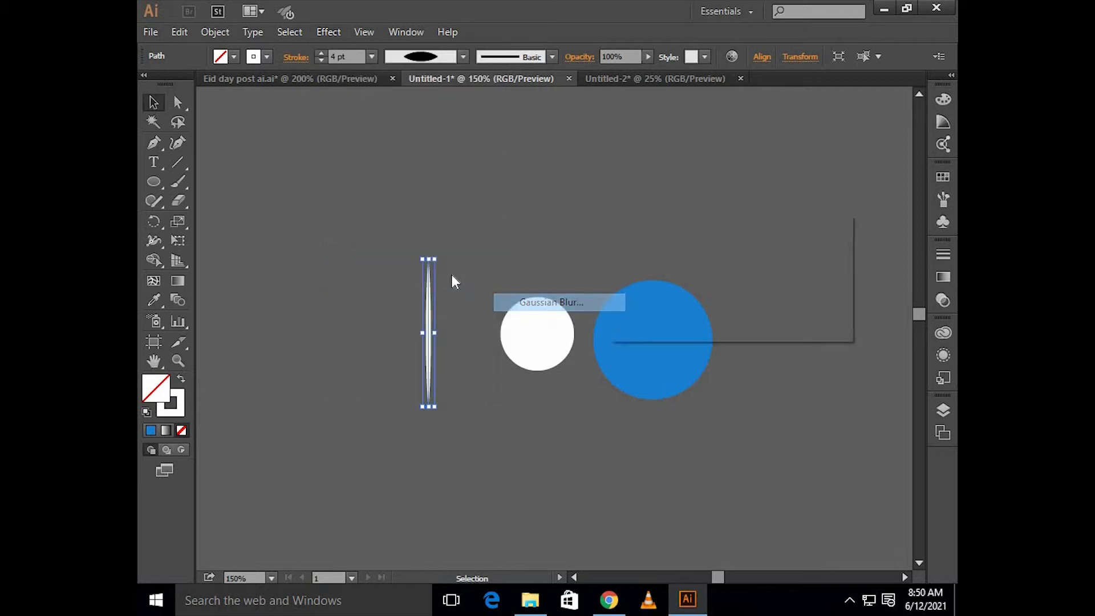
left_click_drag(789, 264, 754, 272)
type("5")
left_click(663, 300)
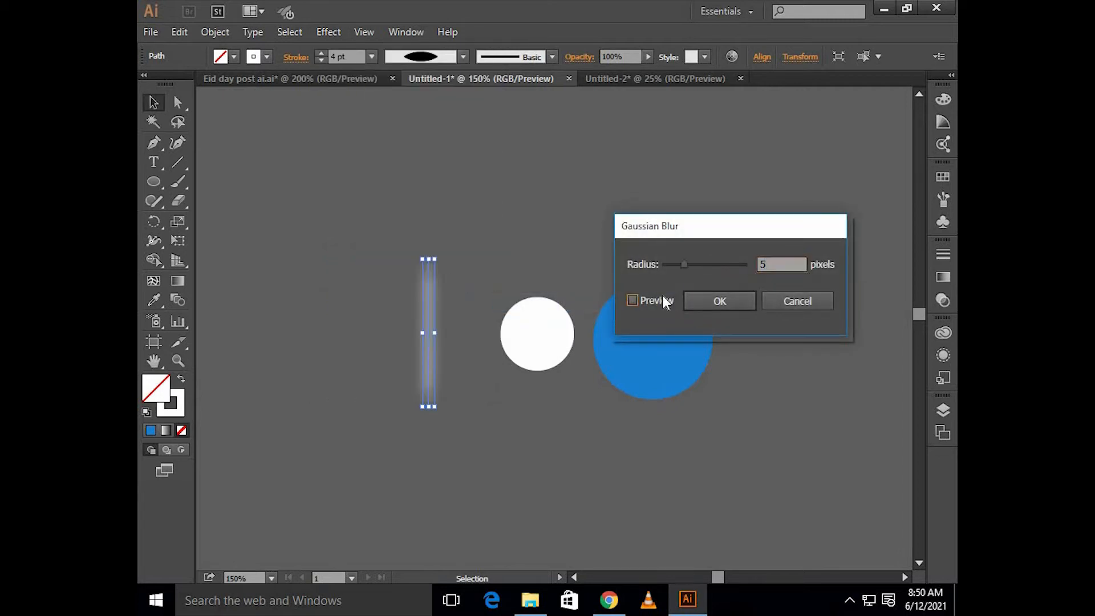
left_click(706, 300)
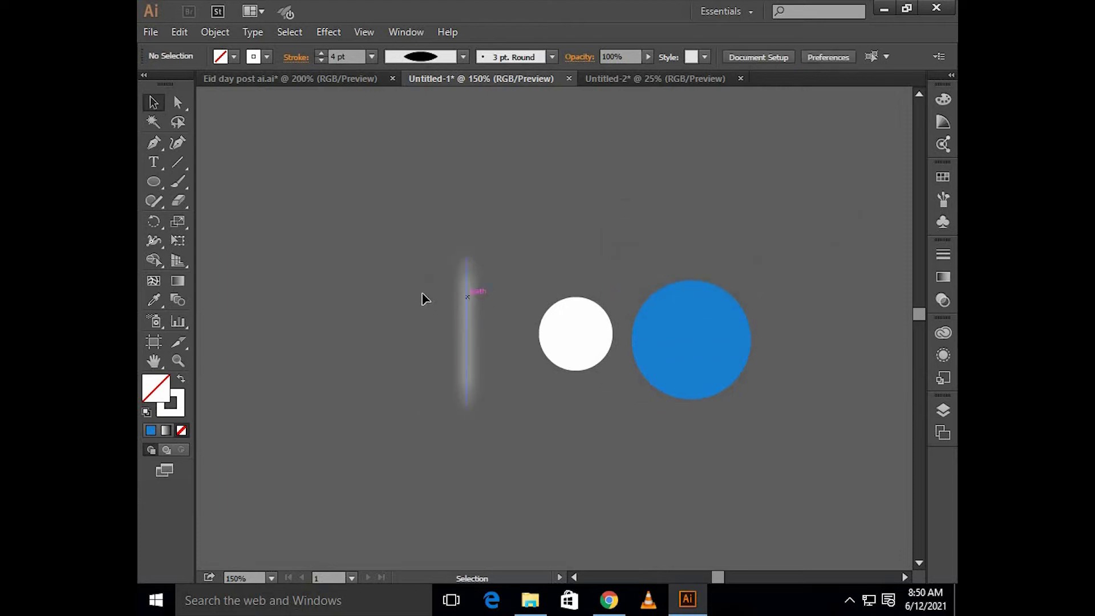
- Move the blurred line farther from the white circle and scale it up slightly to a stroke of about 4.4 pt
left_click_drag(467, 296, 424, 294)
scroll(489, 313, "left", 3)
mouse_move(482, 404)
left_mouse_down()
mouse_move(482, 416)
mouse_move(508, 419)
left_mouse_up()
left_click(495, 405)
left_click(481, 398)
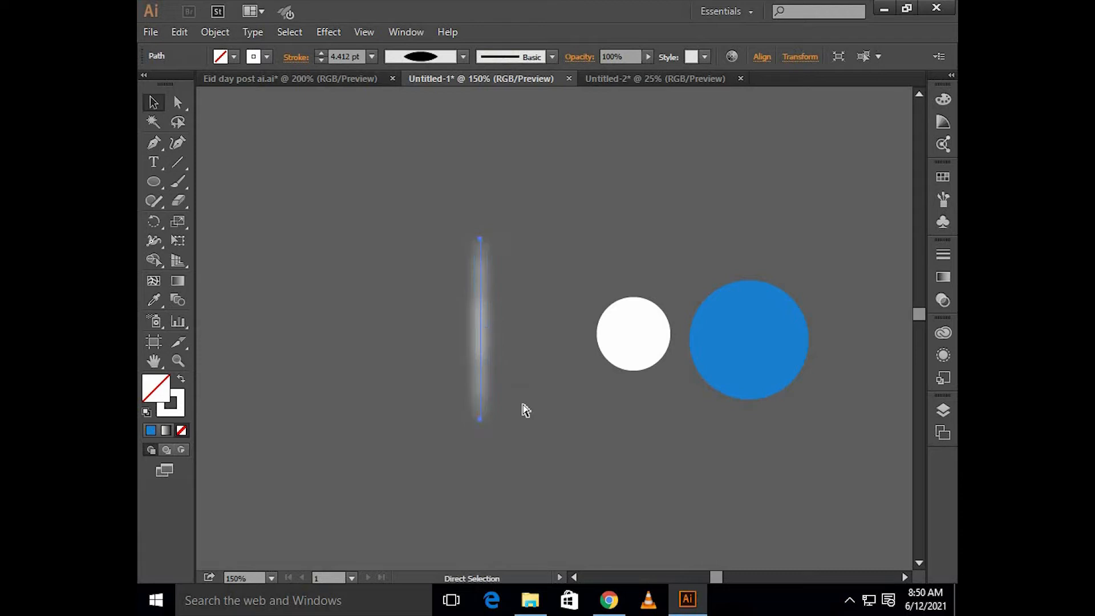
- Duplicate the blurred line in place and rotate the copy 90° to form a cross
key("v")
left_click_drag(442, 422, 368, 361)
key("a")
key("v")
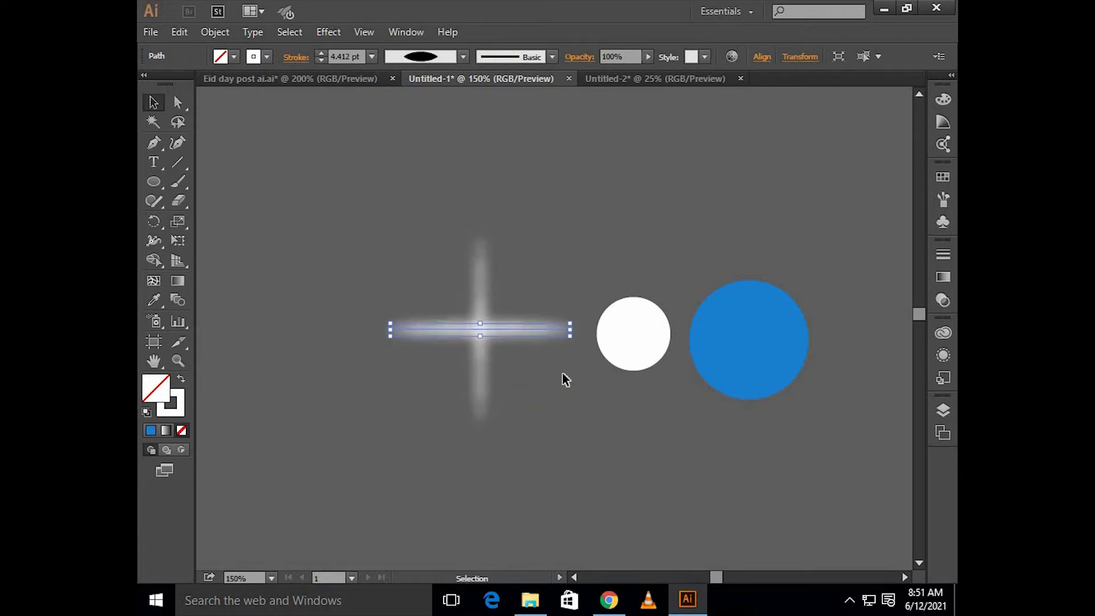
- Add two shorter copies of the blurred line, one on each diagonal through the cross's centre, to form an eight-pointed starburst
mouse_move(584, 318)
left_mouse_down()
mouse_move(586, 264)
mouse_move(543, 264)
mouse_move(527, 279)
left_mouse_up()
key("a")
key("ctrl+f")
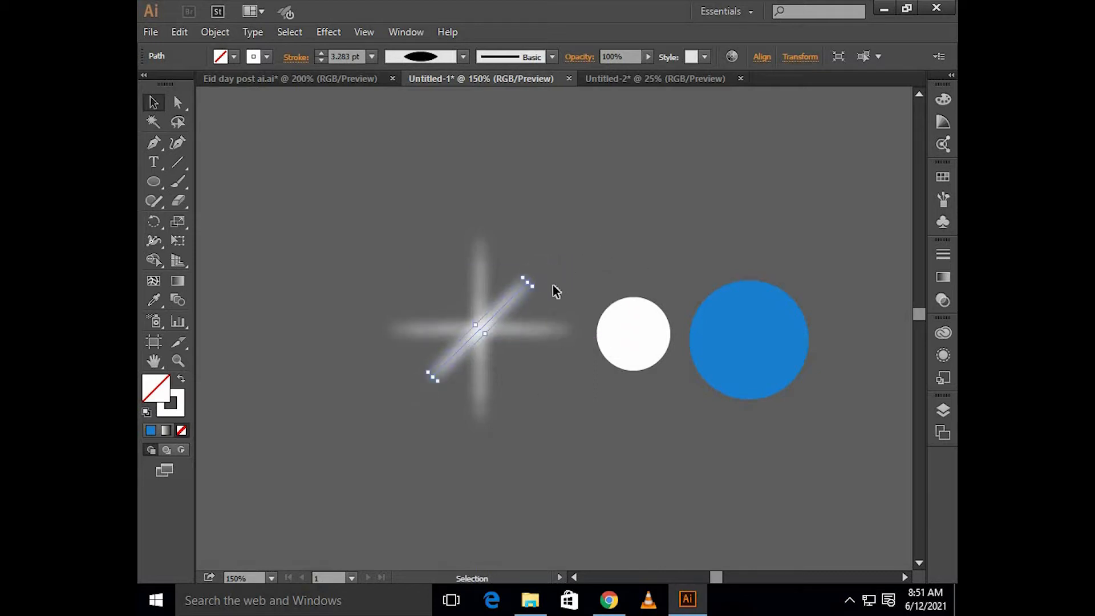
left_click_drag(515, 273, 431, 278)
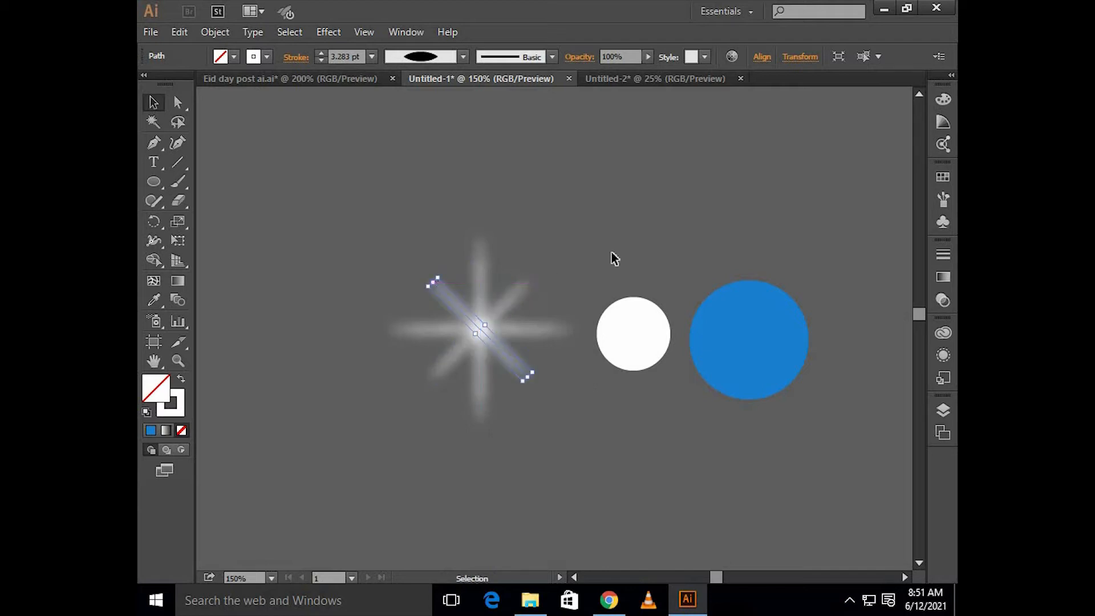
- Space the shapes out by moving the whole starburst and the white circle away from the blue circle
left_click(630, 252)
left_click(501, 404)
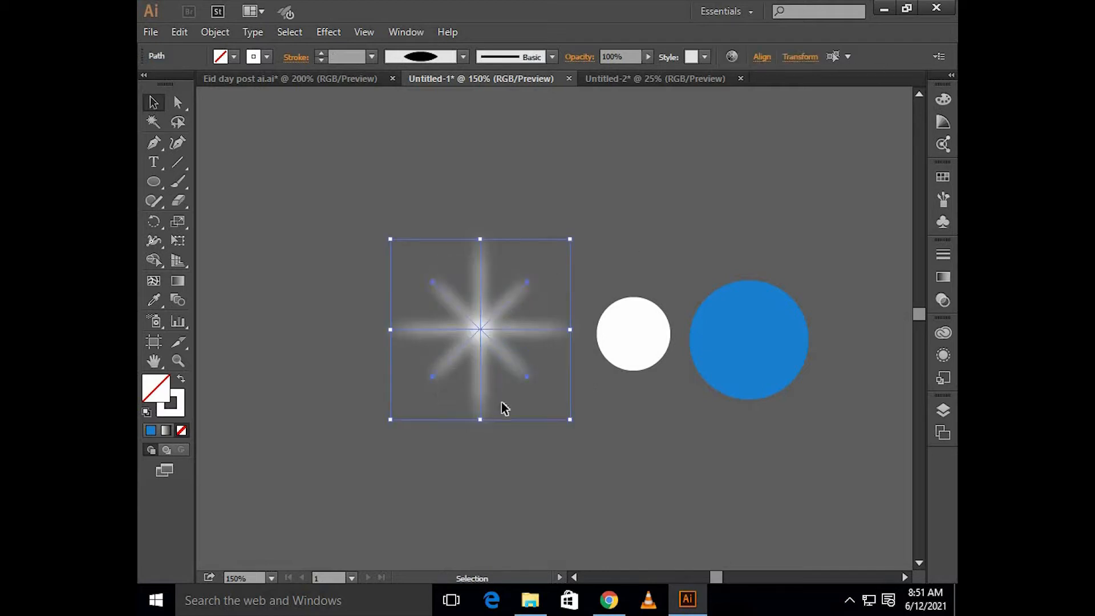
left_click_drag(483, 323, 531, 329)
left_click(599, 297)
scroll(599, 302, "right", 1)
left_click_drag(668, 342, 634, 348)
- Apply a Gaussian Blur with a 5 pixel radius to the white circle
left_click(511, 311)
left_click(339, 33)
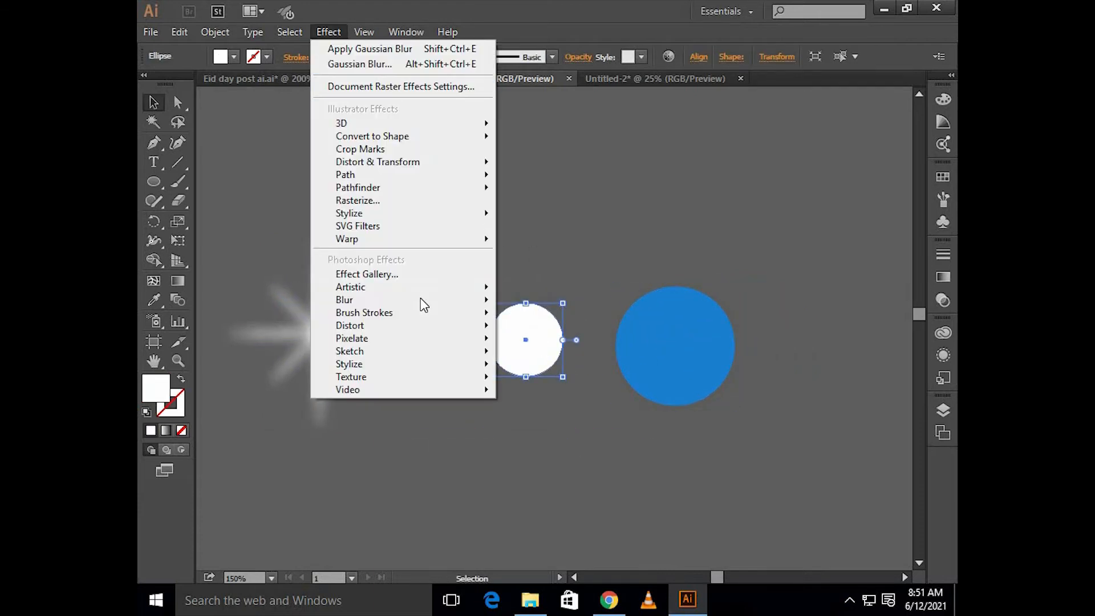
mouse_move(399, 298)
left_click(565, 298)
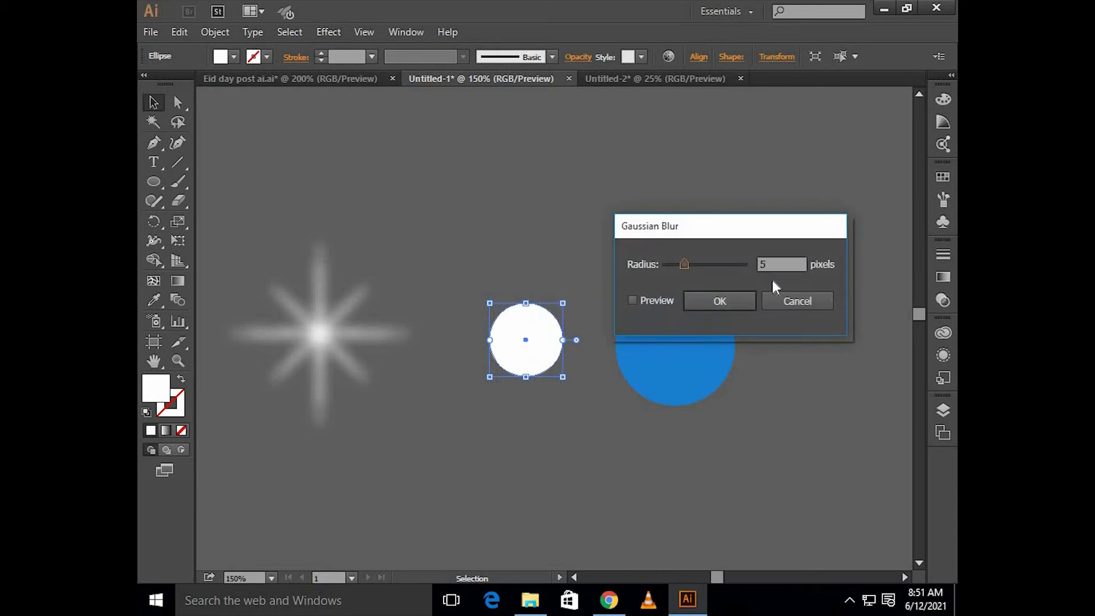
left_click_drag(771, 264, 759, 263)
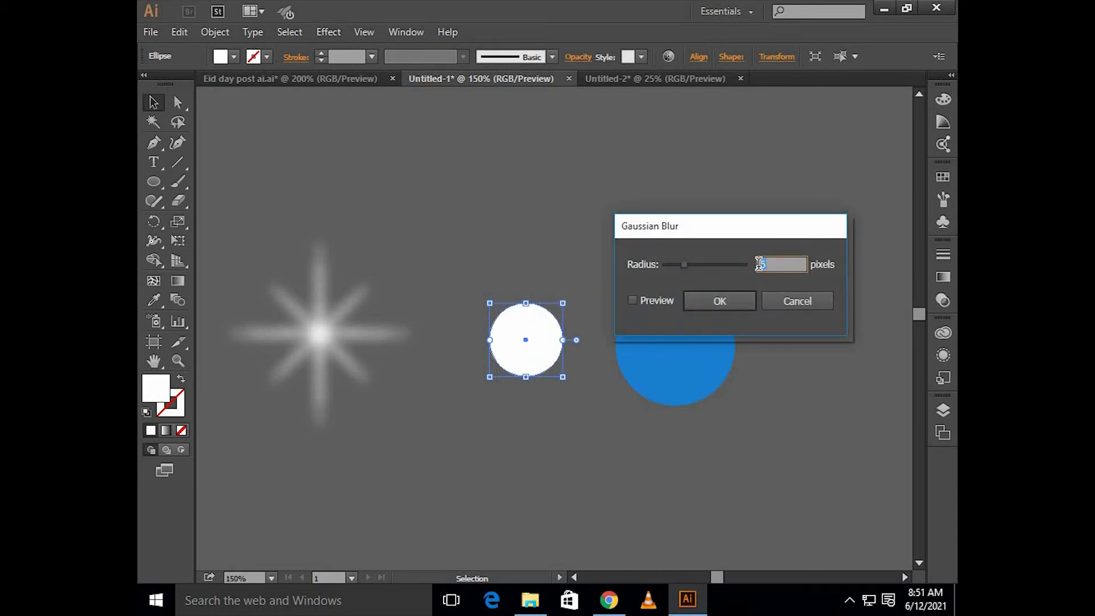
left_click(671, 303)
left_click(720, 301)
left_click(459, 174)
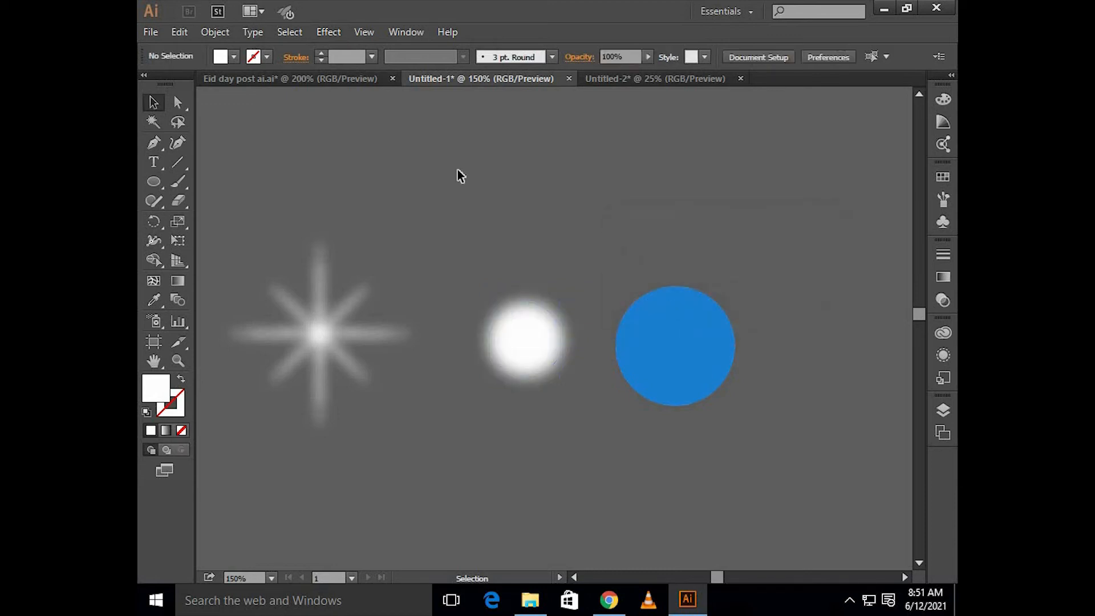
- Apply a Gaussian Blur to the blue circle, keeping the dialog's preset radius
left_click(675, 345)
left_click(329, 31)
mouse_move(479, 299)
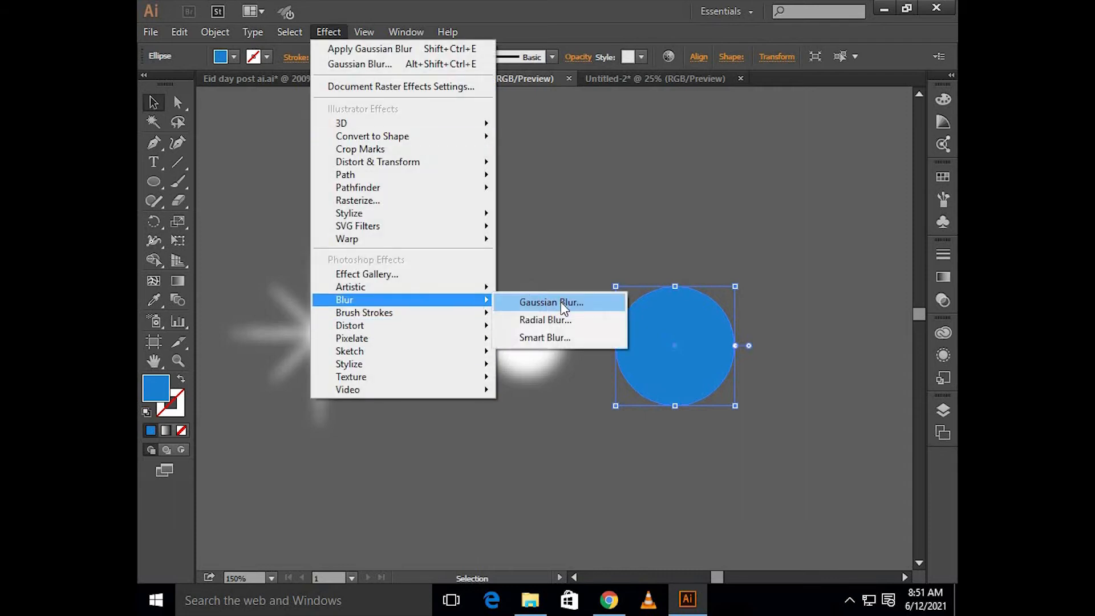
left_click(565, 300)
key("Return")
left_click(696, 241)
scroll(695, 241, "up", 1)
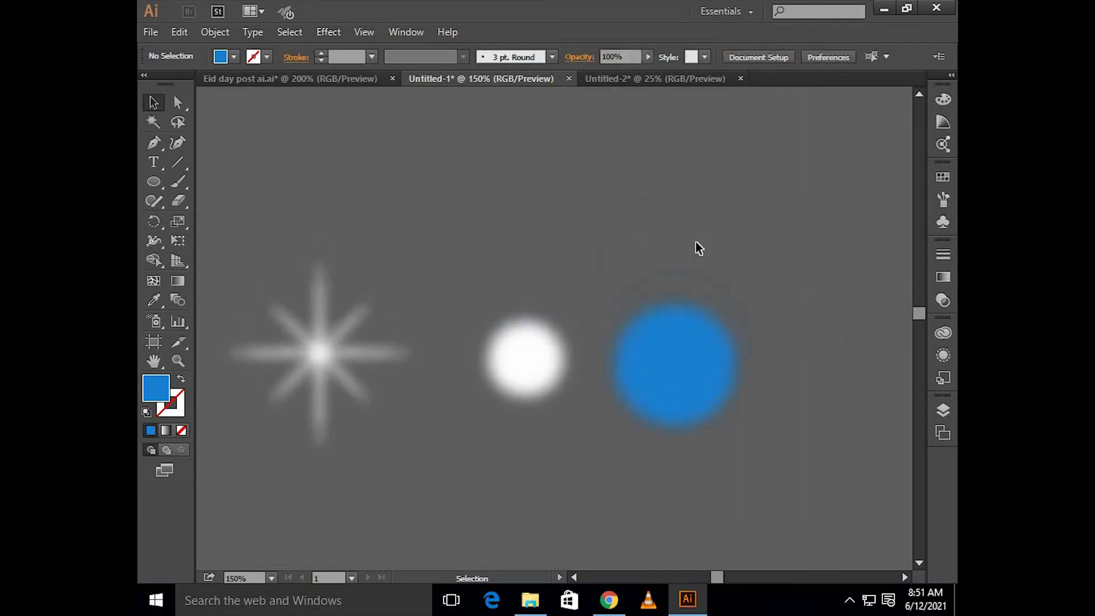
scroll(691, 252, "right", 3)
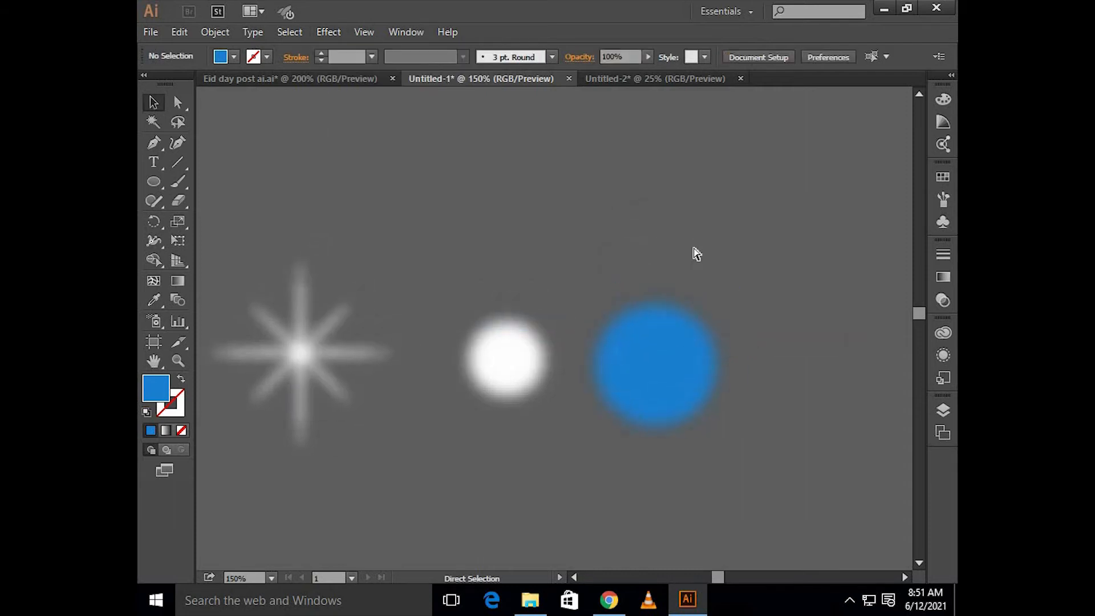
- Give the blue circle a gradient fill with only two stops in its own blue, one at each end, removing the white and dark stops
left_click(641, 325)
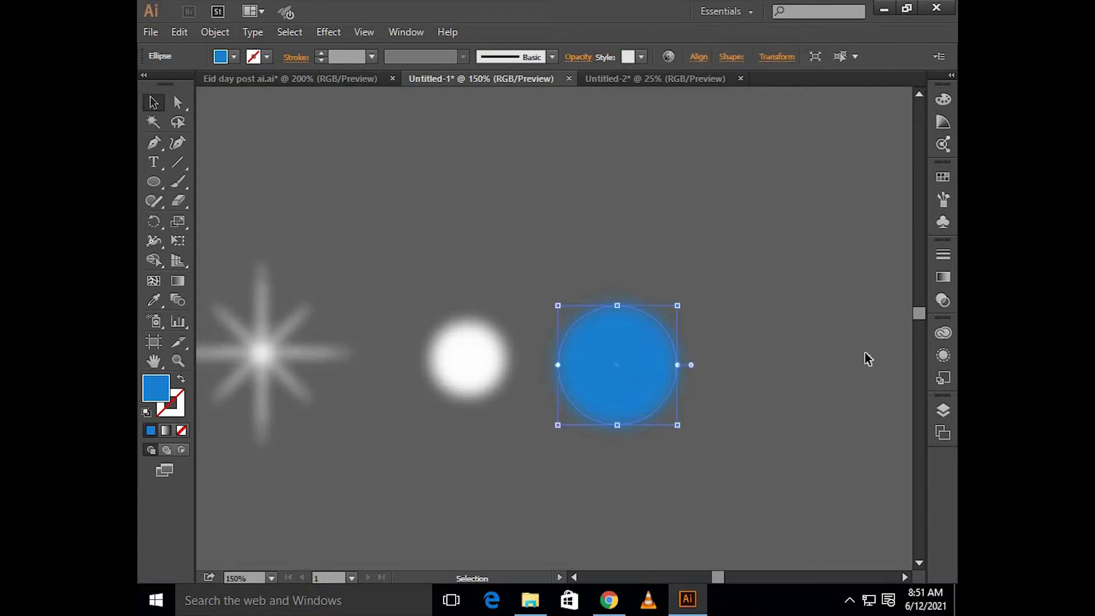
left_click(941, 279)
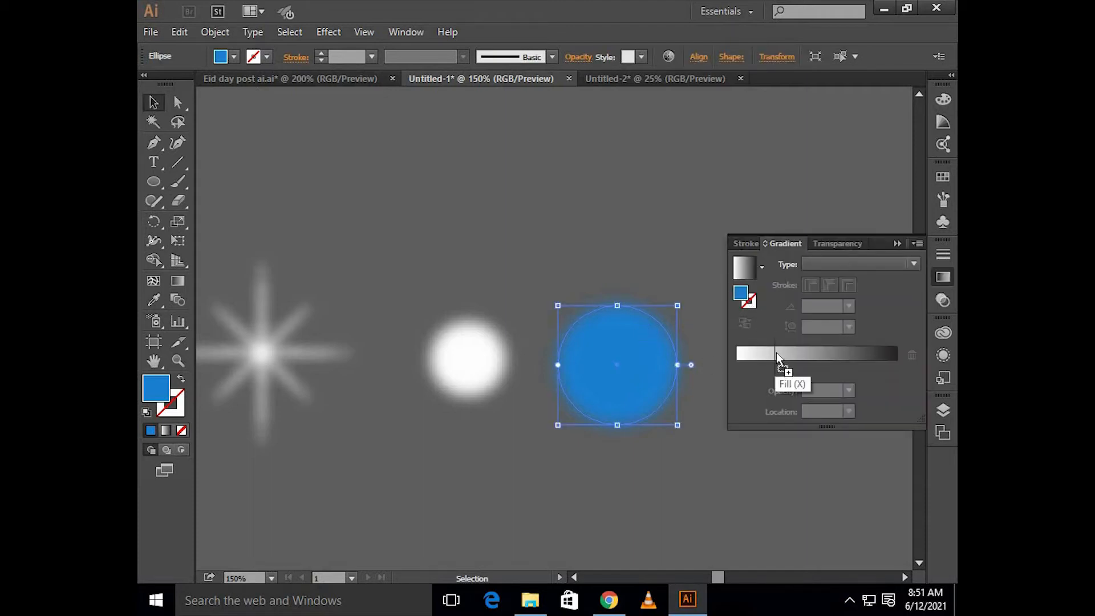
left_click(776, 355)
left_click_drag(739, 370, 738, 400)
left_click(778, 369)
left_click(784, 369)
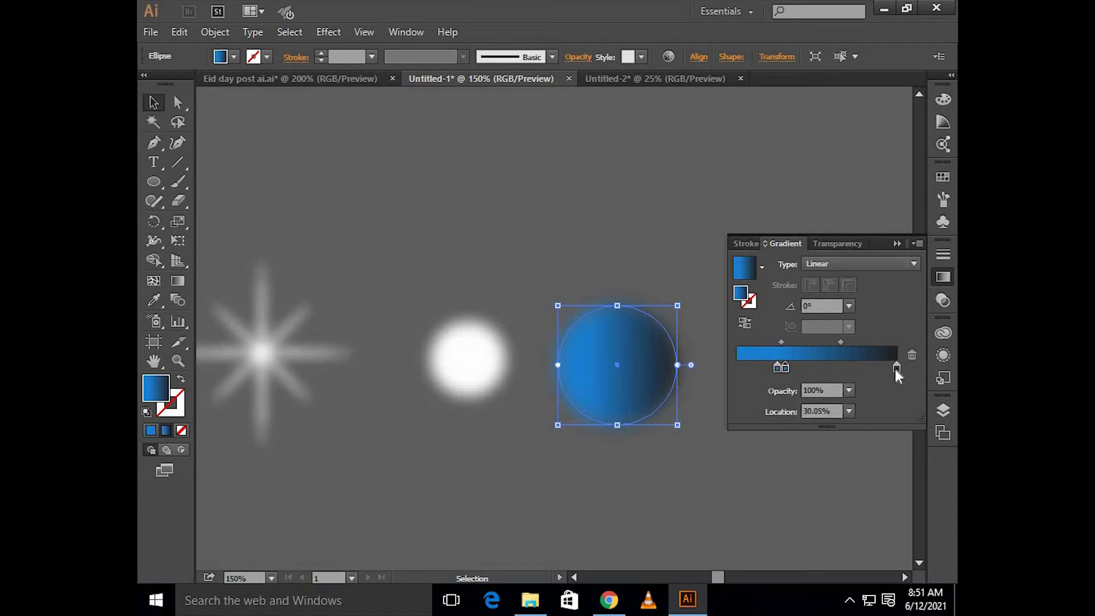
left_click_drag(897, 369, 899, 415)
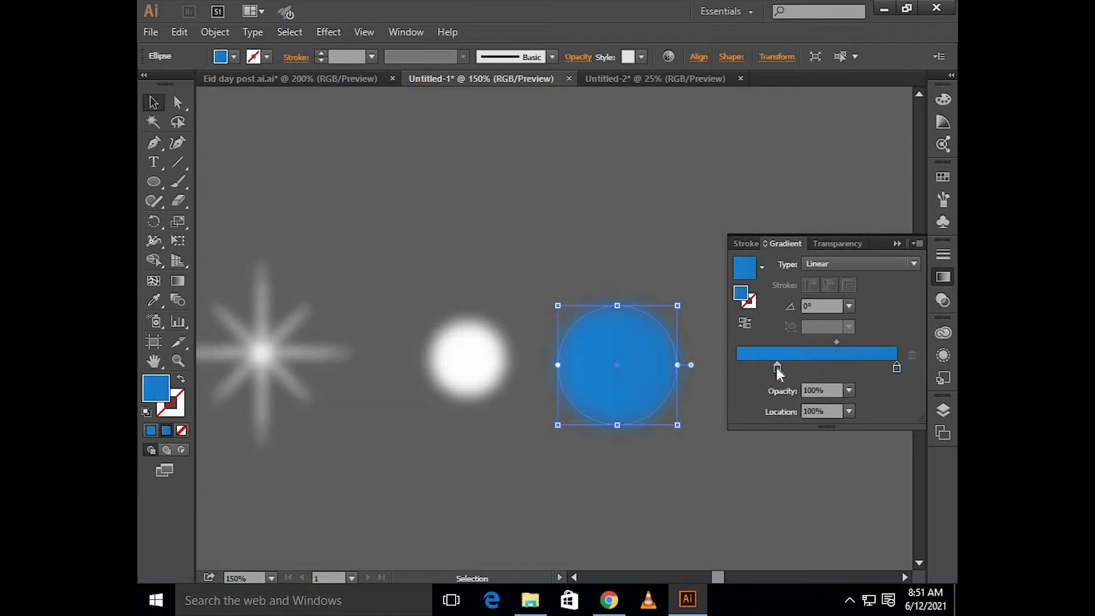
- Make the blue circle's gradient radial, set the outer stop's opacity to 0% and shift the midpoint to about 69%
left_click(908, 266)
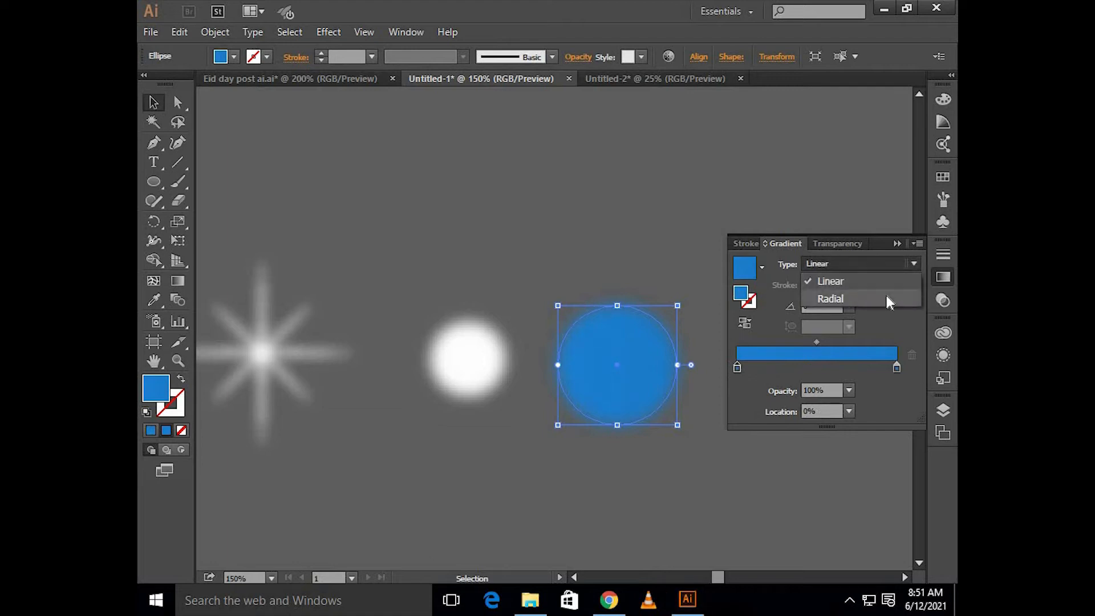
left_click(887, 295)
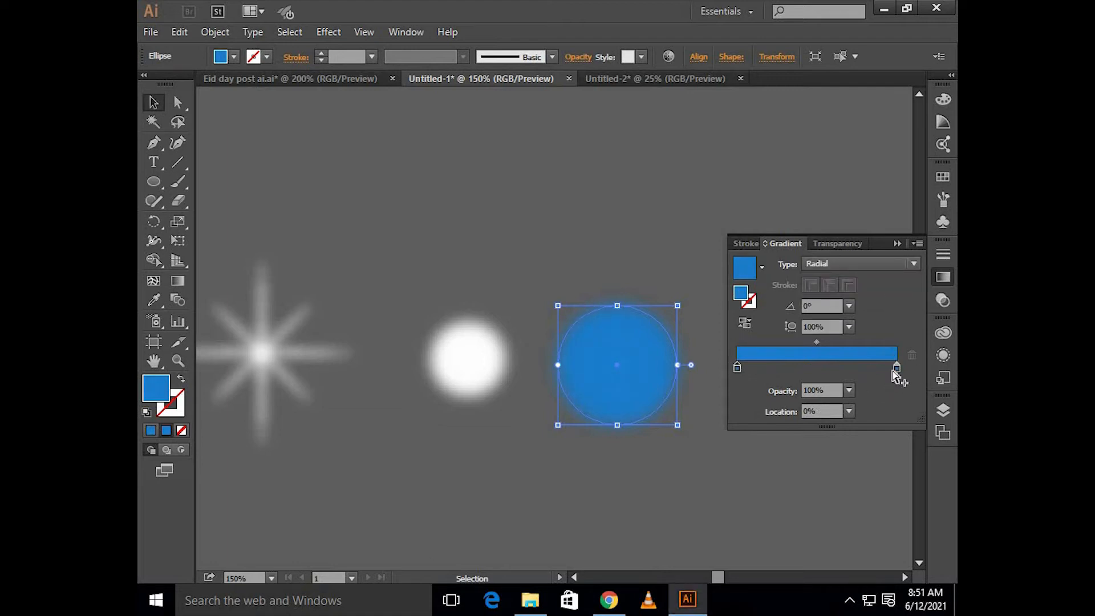
left_click(850, 391)
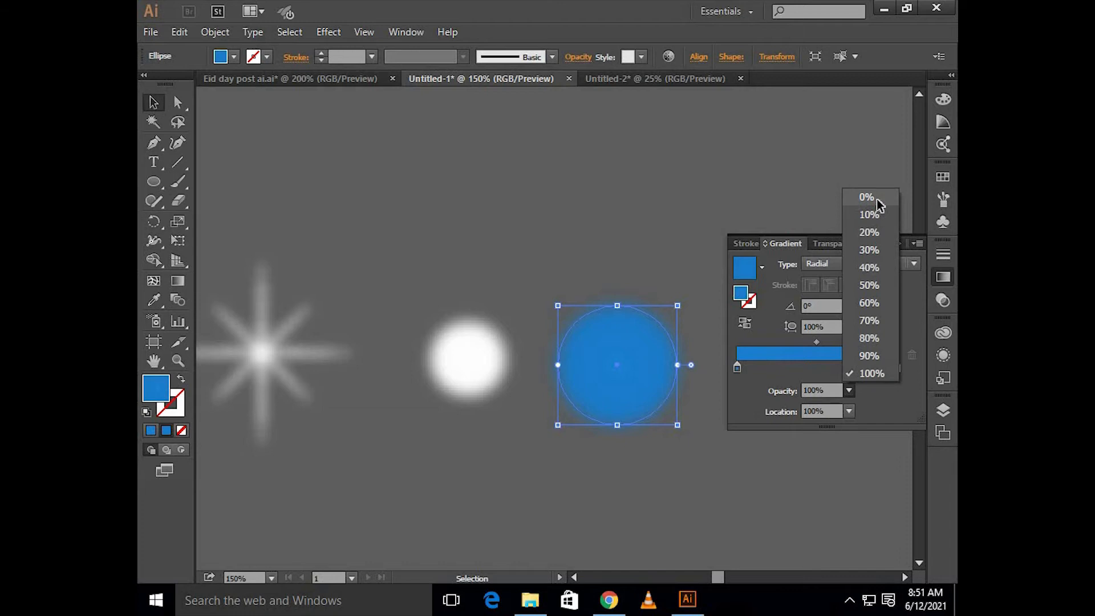
left_click(877, 199)
left_click_drag(816, 342, 857, 342)
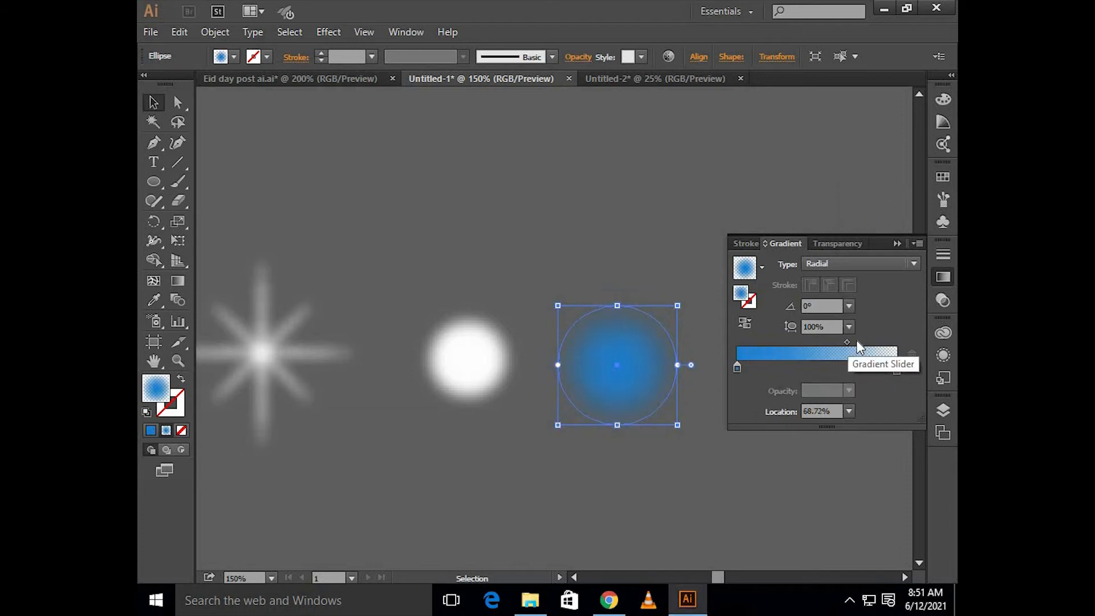
- Give the white circle the radial gradient with a white stop at about 27% and remove the inner blue stop
left_click(559, 328)
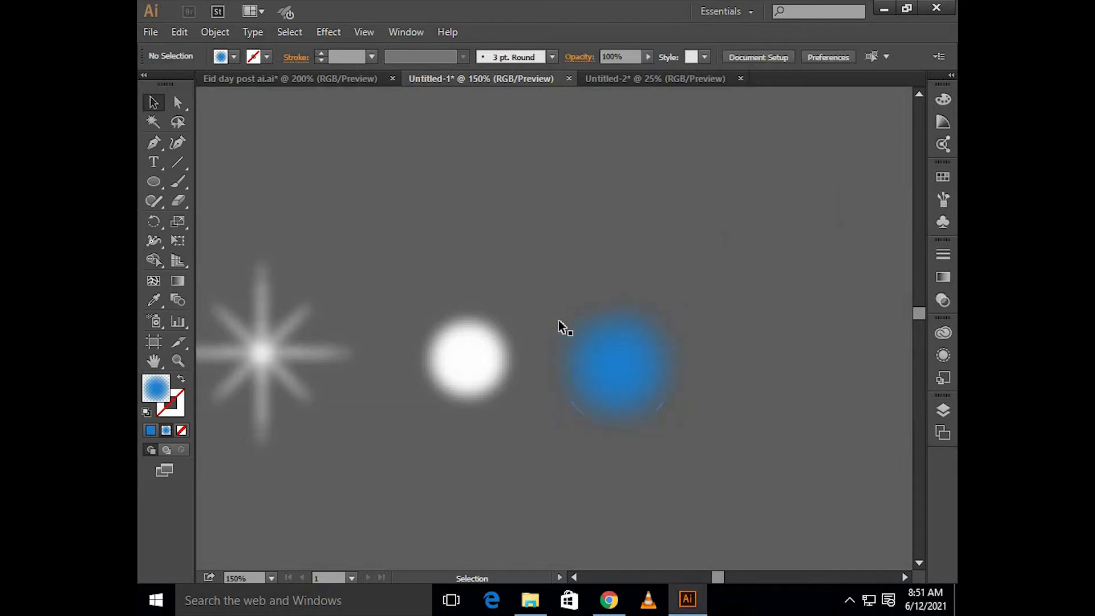
key("ctrl+z")
left_click(942, 276)
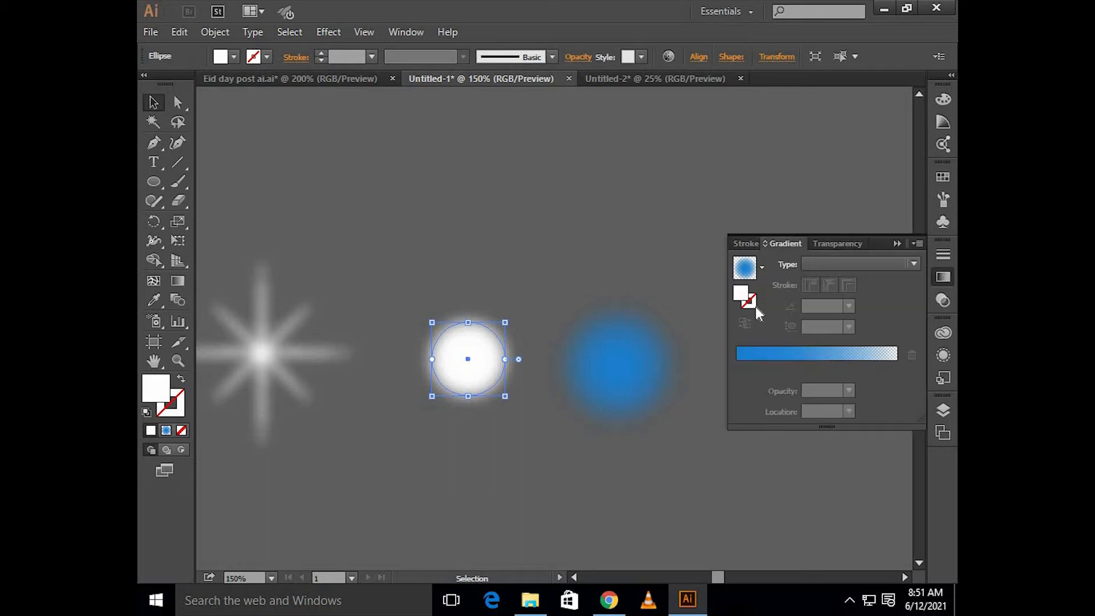
left_click(781, 367)
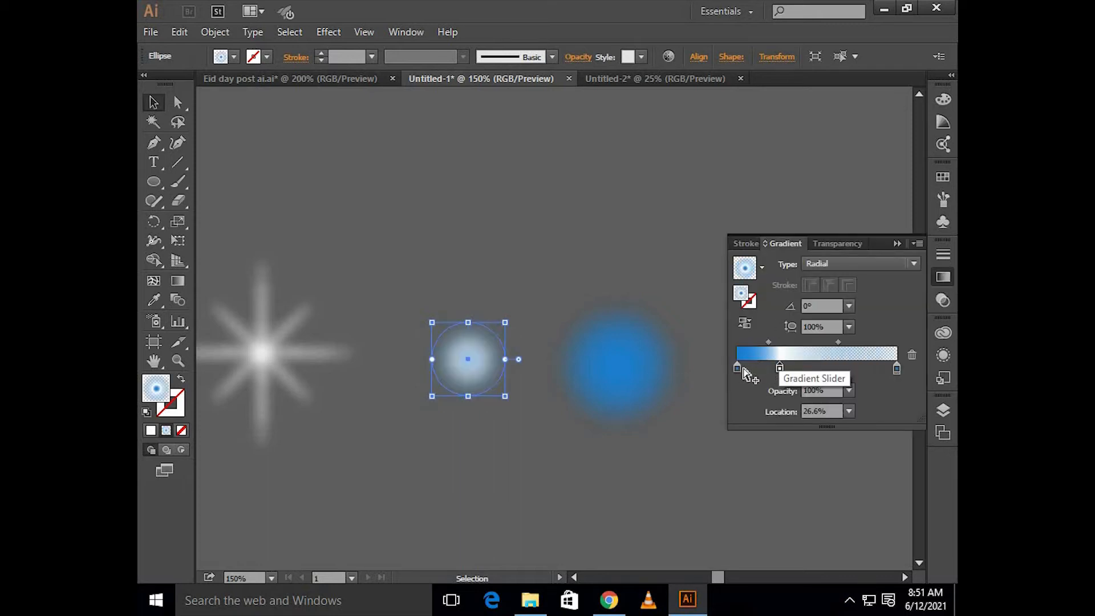
left_click_drag(737, 370, 861, 410)
- Change the transparent outer stop of the white circle's gradient from blue to white (ffffff)
left_click(897, 368)
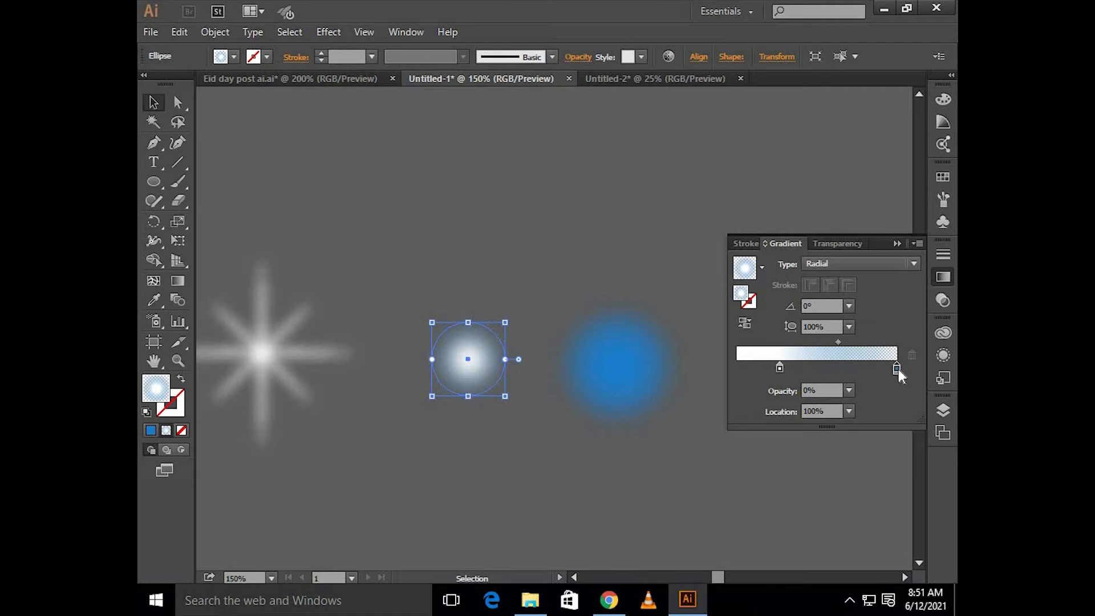
double_click(897, 368)
left_click(724, 507)
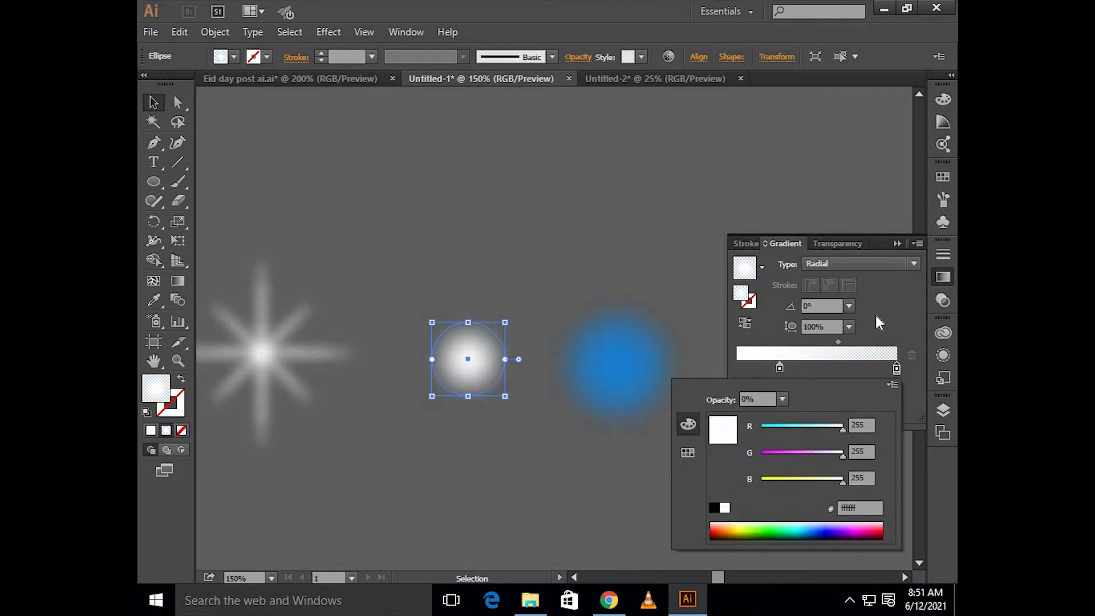
left_click(875, 316)
left_click(837, 342)
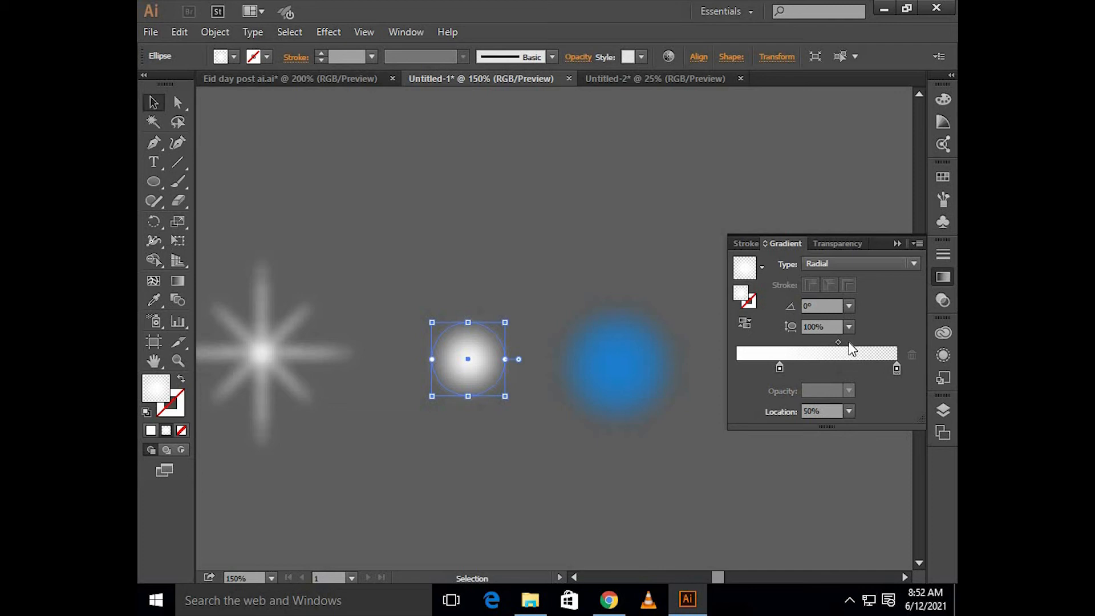
left_click(896, 244)
left_click(735, 322)
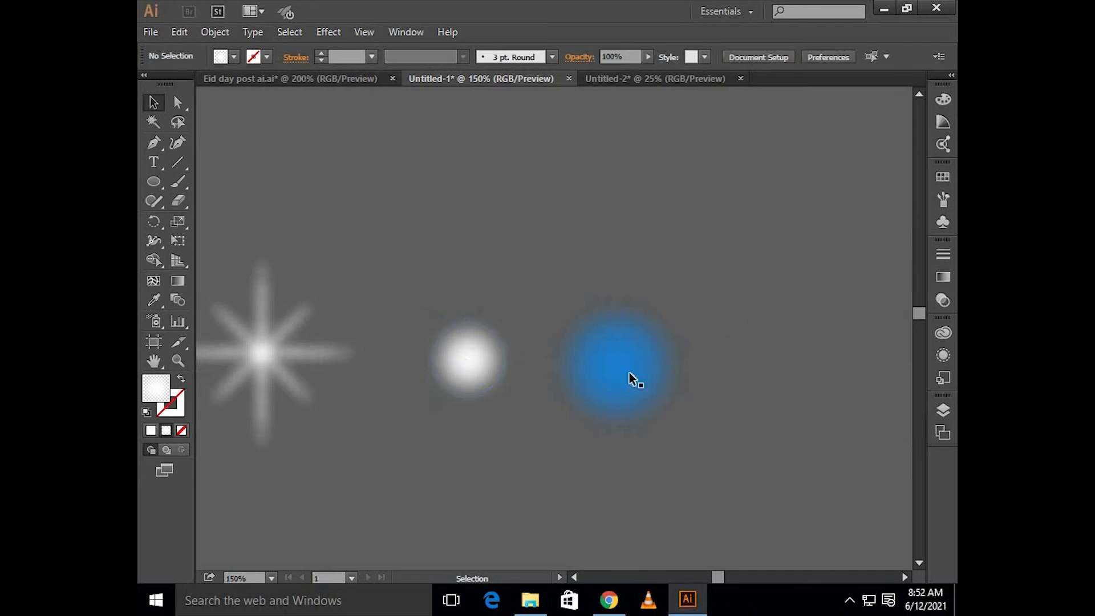
- Center the white glow circle on the blue circle and send the blue circle to the back
left_click_drag(484, 353, 628, 376)
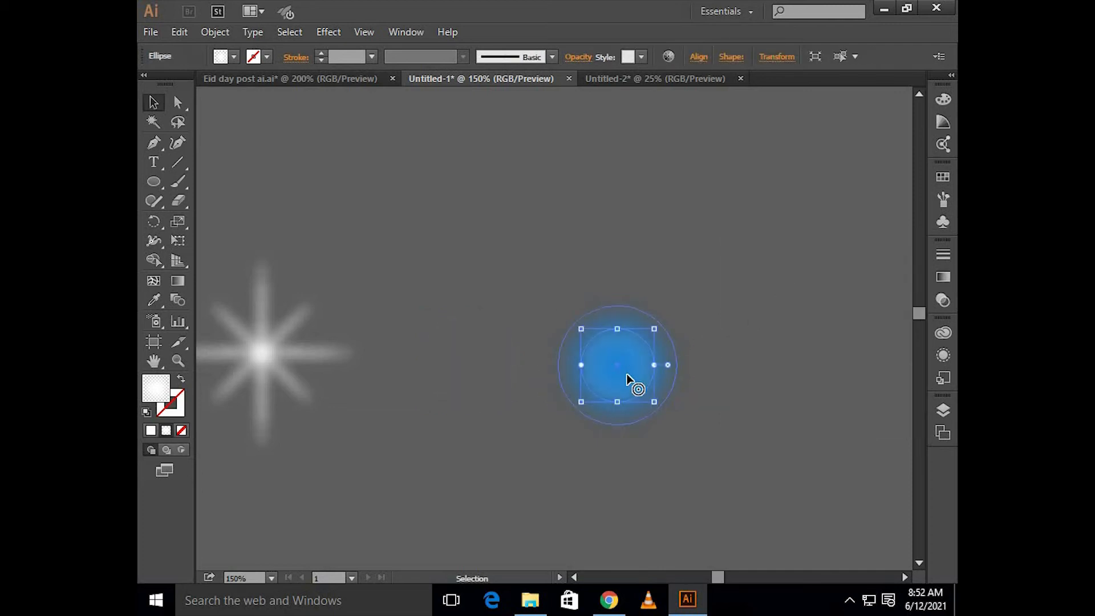
left_click(677, 340)
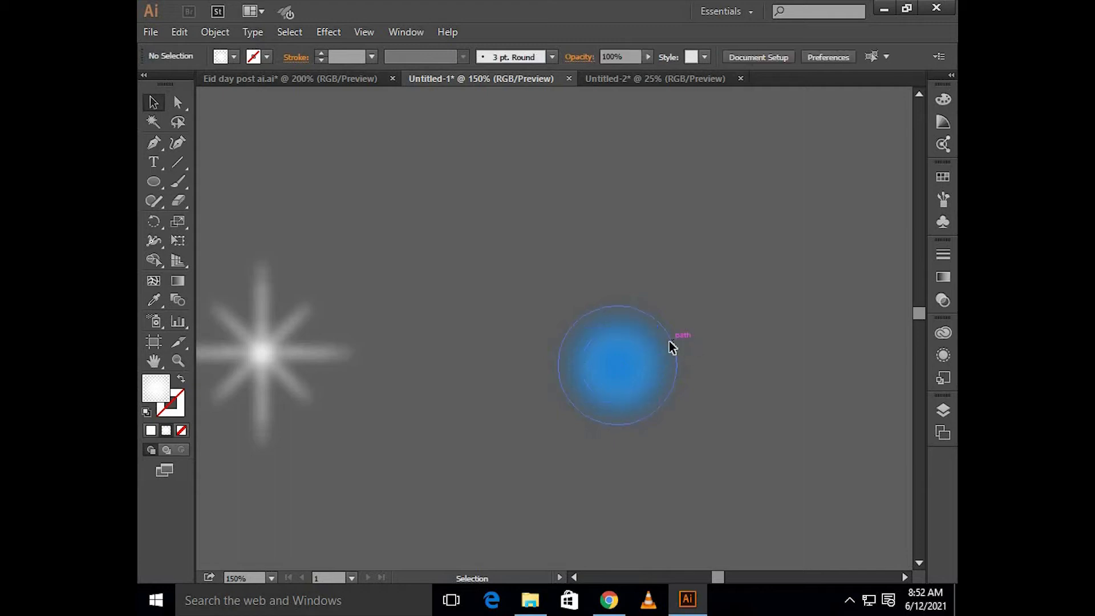
right_click(671, 343)
mouse_move(726, 280)
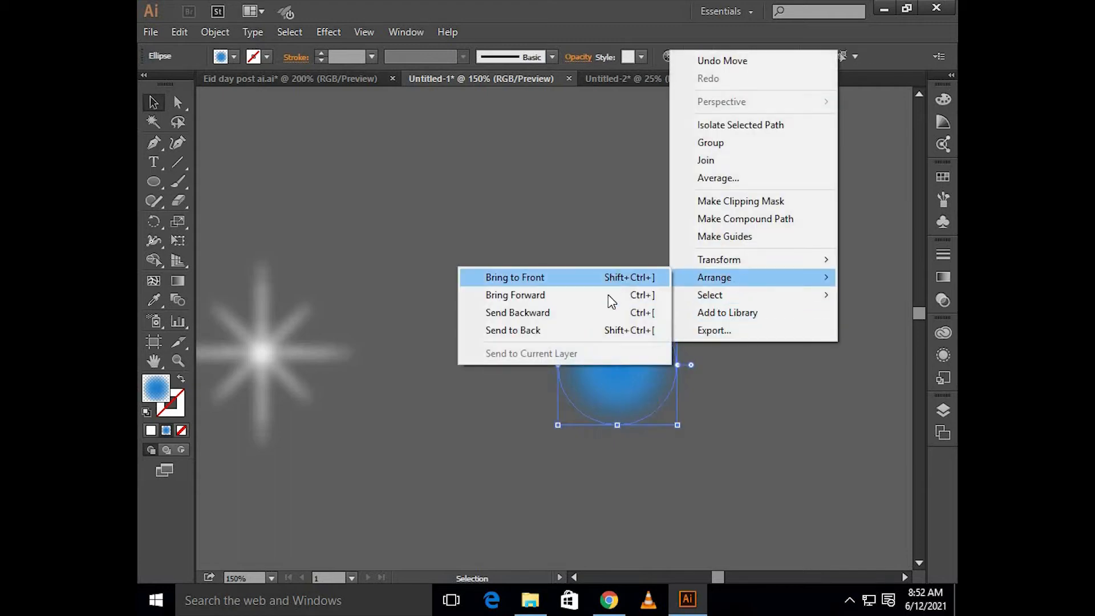
left_click(601, 330)
left_click(709, 363)
scroll(669, 369, "up", 1)
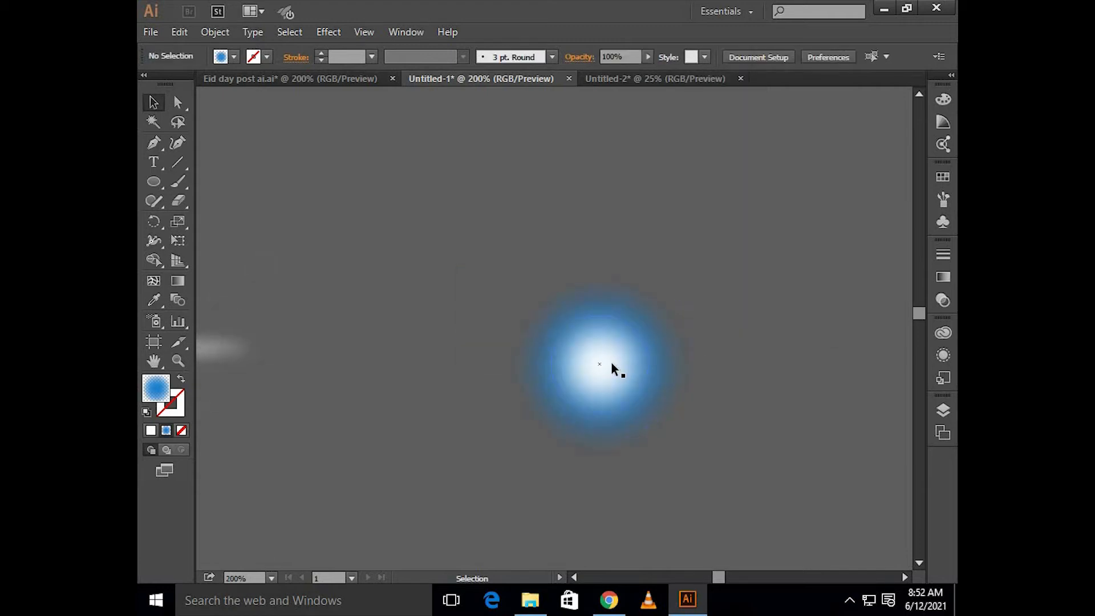
- Enlarge the white and blue glow circles around their shared center and group them
left_click(611, 362)
left_click_drag(656, 313, 692, 272)
left_click(689, 308)
left_click(669, 323)
left_click(772, 303)
left_click(643, 360)
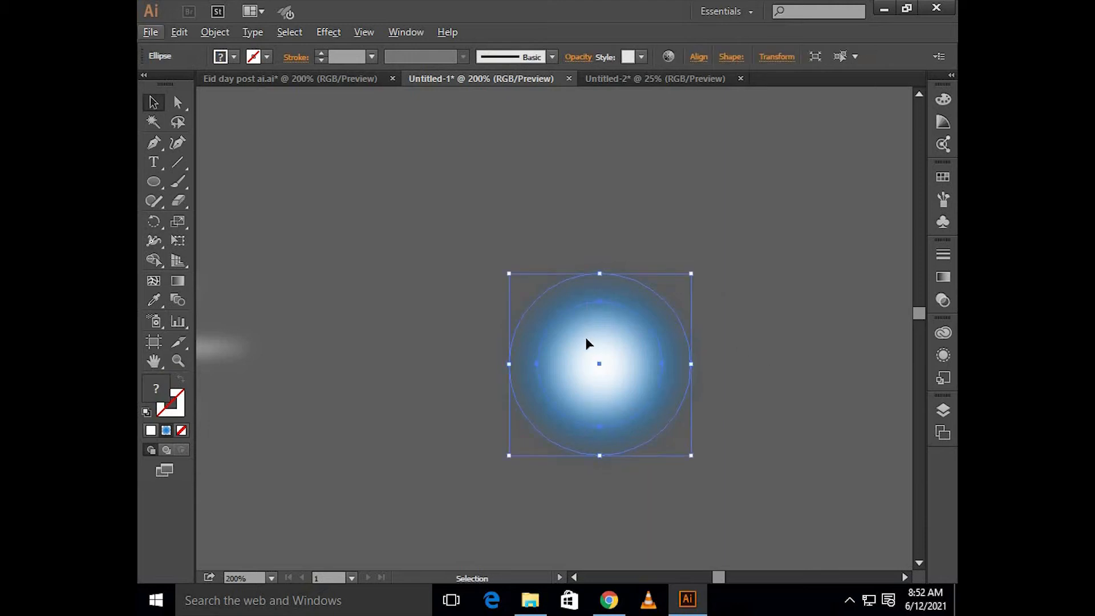
left_click(479, 301)
- Center the blurred line star on the glow circles and bring the circles to the front
scroll(487, 293, "down", 1)
scroll(456, 305, "up", 1)
left_click_drag(294, 365, 641, 381)
left_click(711, 336)
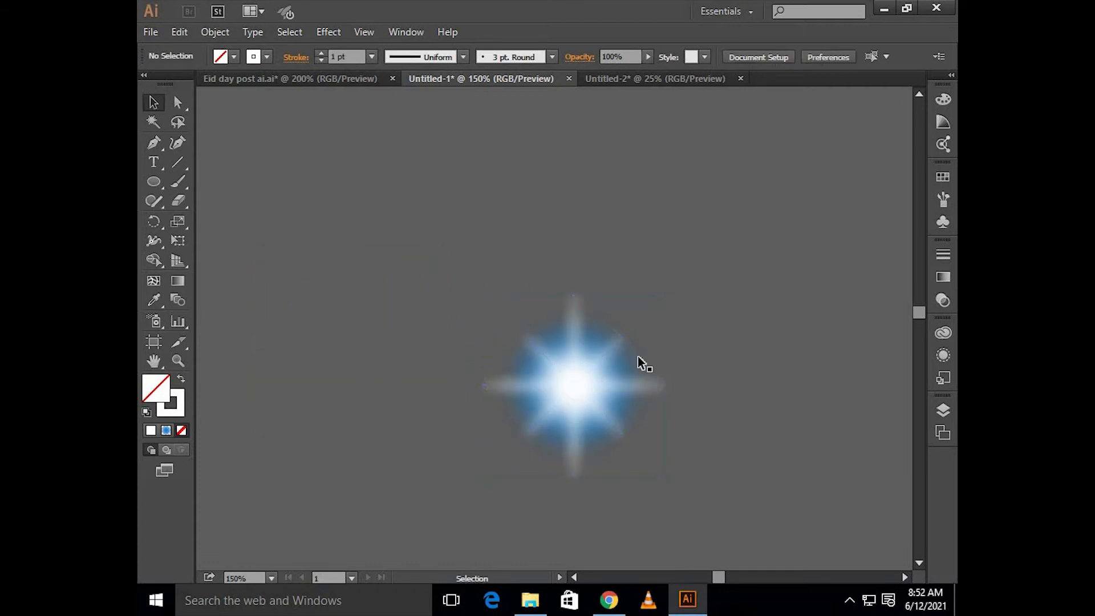
right_click(638, 358)
mouse_move(682, 490)
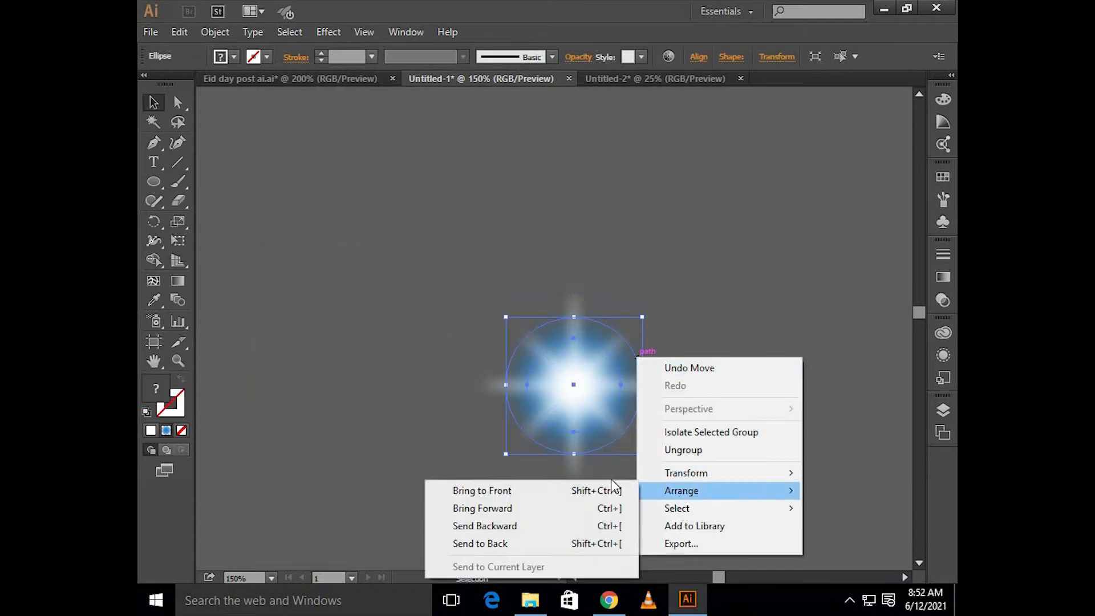
left_click(612, 489)
left_click(711, 320)
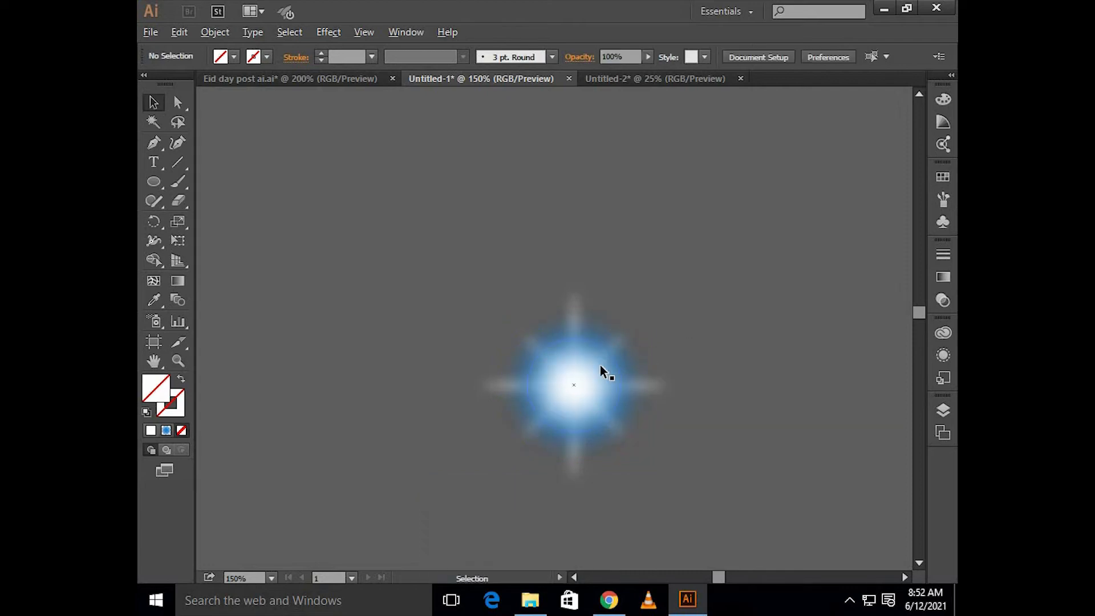
- Group the line star with the glow circles and scale the group down to a small sparkle
scroll(600, 365, "up", 1)
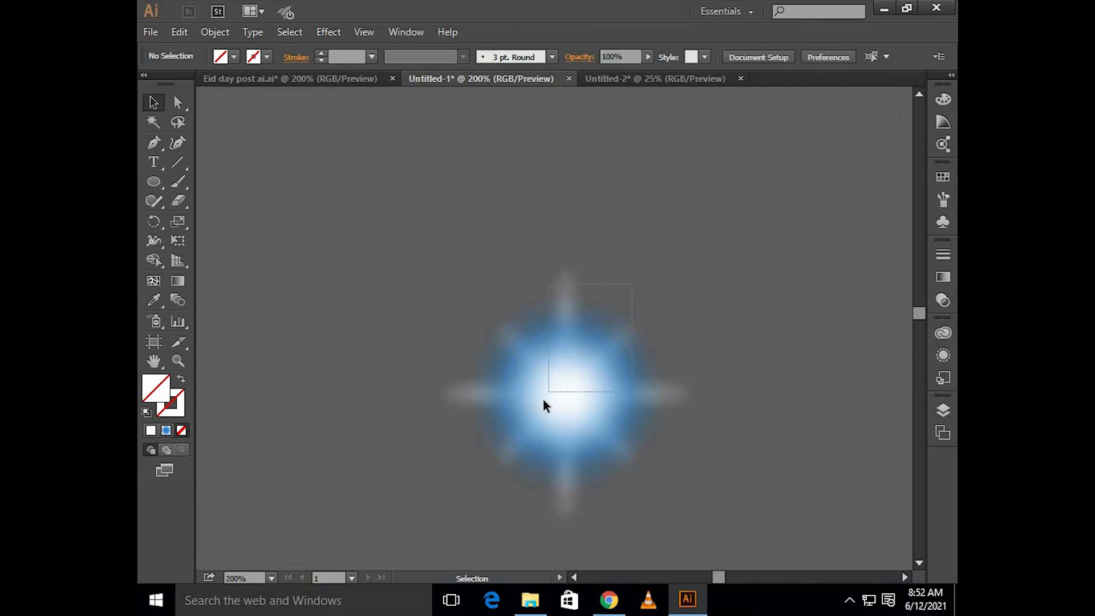
left_click_drag(543, 400, 542, 402)
key("ctrl+g")
left_click_drag(677, 327, 607, 371)
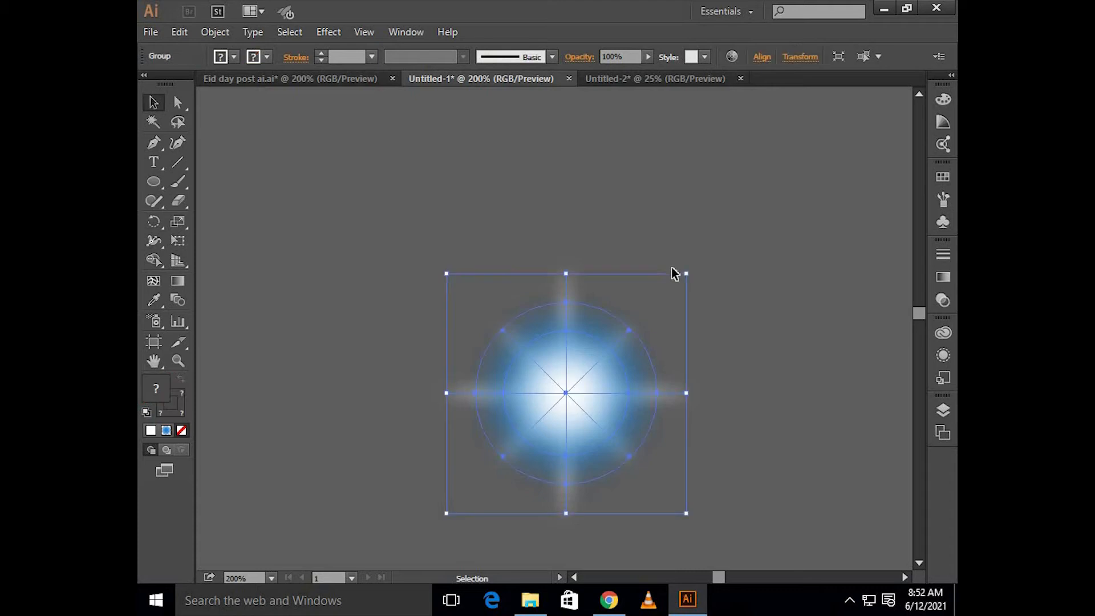
left_click_drag(687, 273, 623, 336)
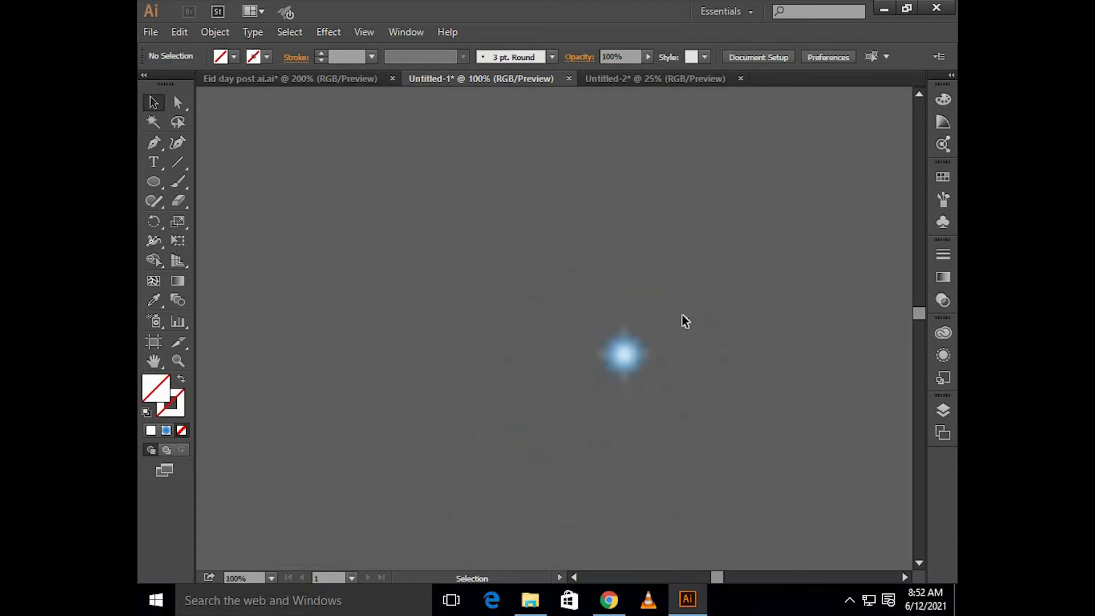
- Bring the ornate border, mosque and lantern vector artwork onto the blue post and ungroup it
scroll(682, 318, "down", 1)
scroll(630, 300, "right", 3)
scroll(630, 301, "down", 1)
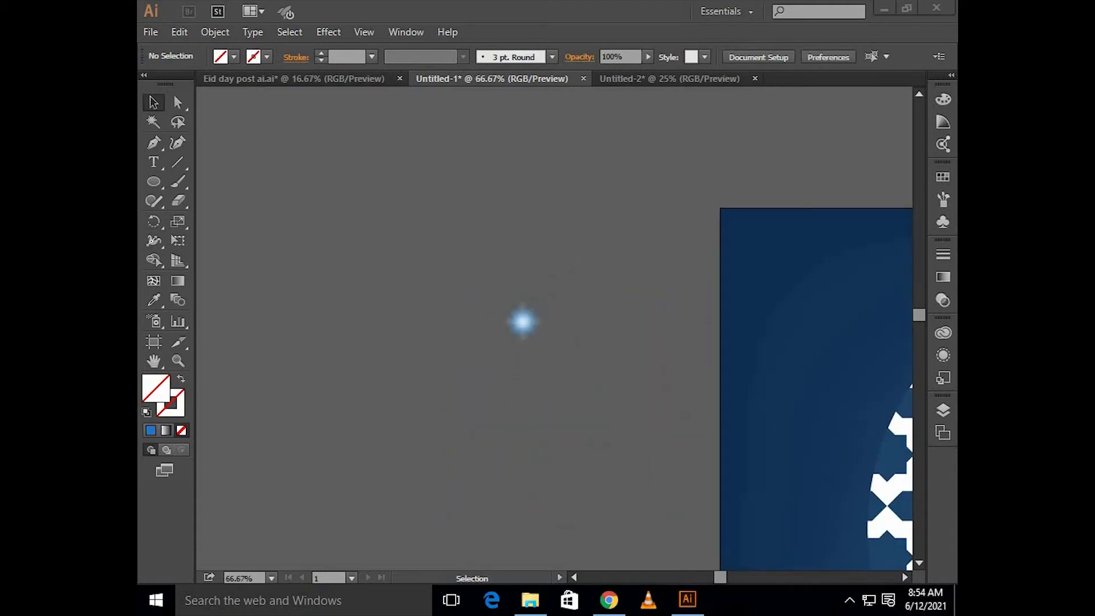
left_click(671, 293)
scroll(670, 293, "down", 3)
left_click_drag(687, 294, 599, 267)
scroll(593, 262, "right", 5)
scroll(589, 258, "left", 1)
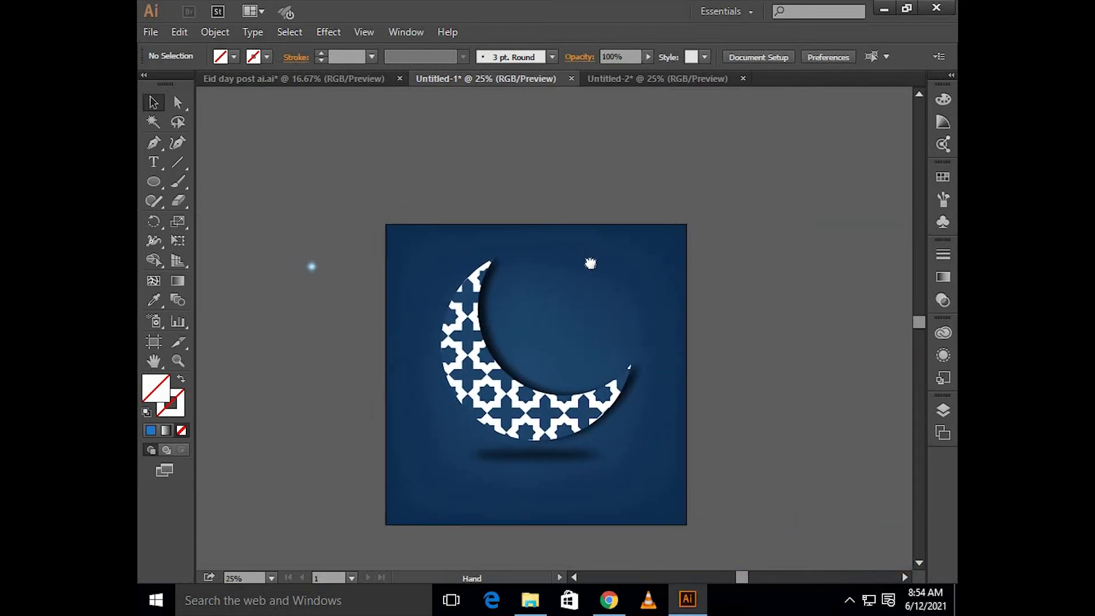
left_click(608, 84)
left_click(462, 180)
left_click_drag(462, 180, 512, 194)
right_click(513, 193)
left_click(567, 288)
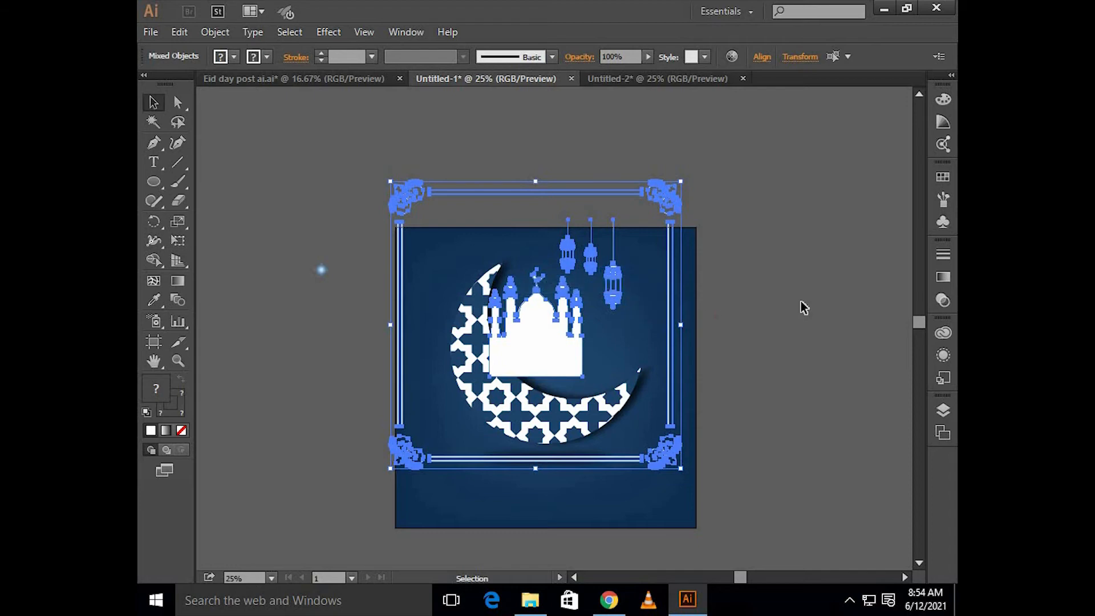
left_click(770, 292)
- Move the lanterns beside the mosque and shift the ornate border down onto the blue background
left_click(634, 199)
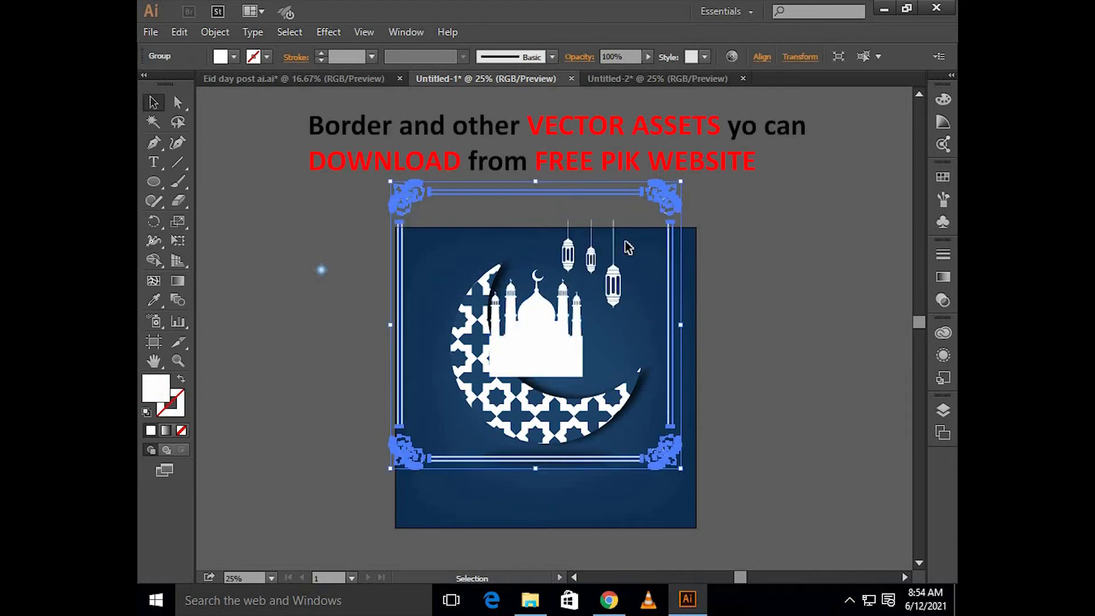
left_click_drag(615, 245, 650, 299)
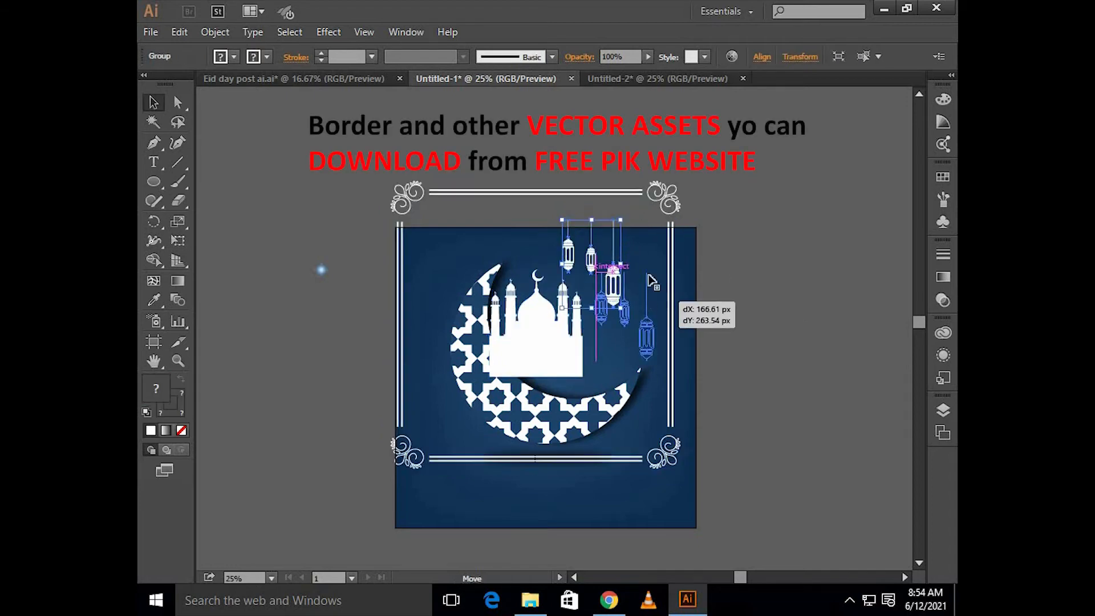
left_click(614, 194)
left_click_drag(624, 233, 623, 246)
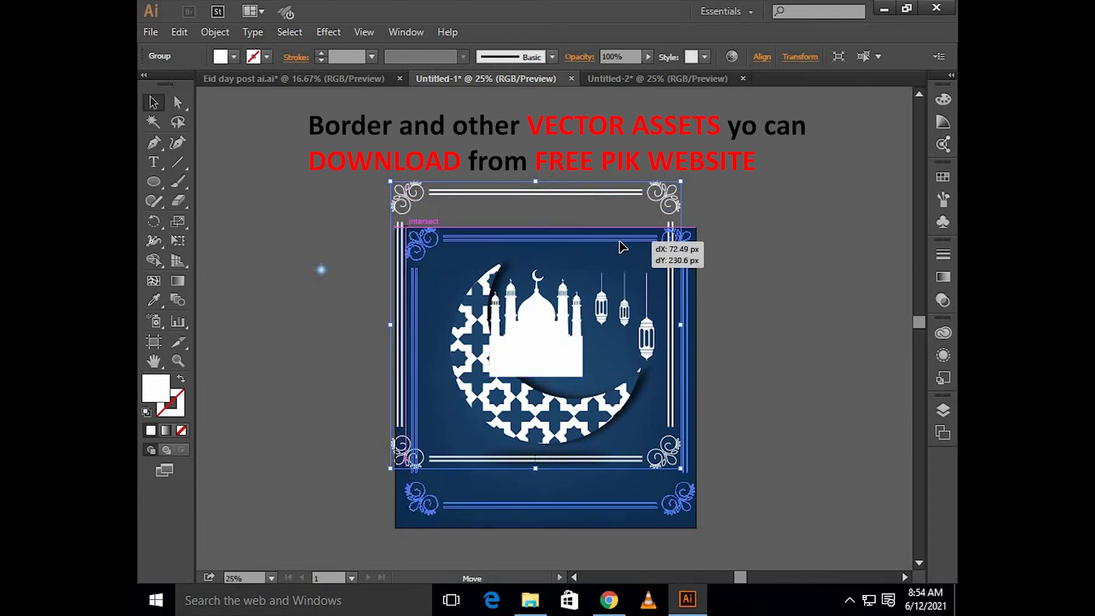
left_click_drag(734, 261, 735, 260)
left_click(767, 259)
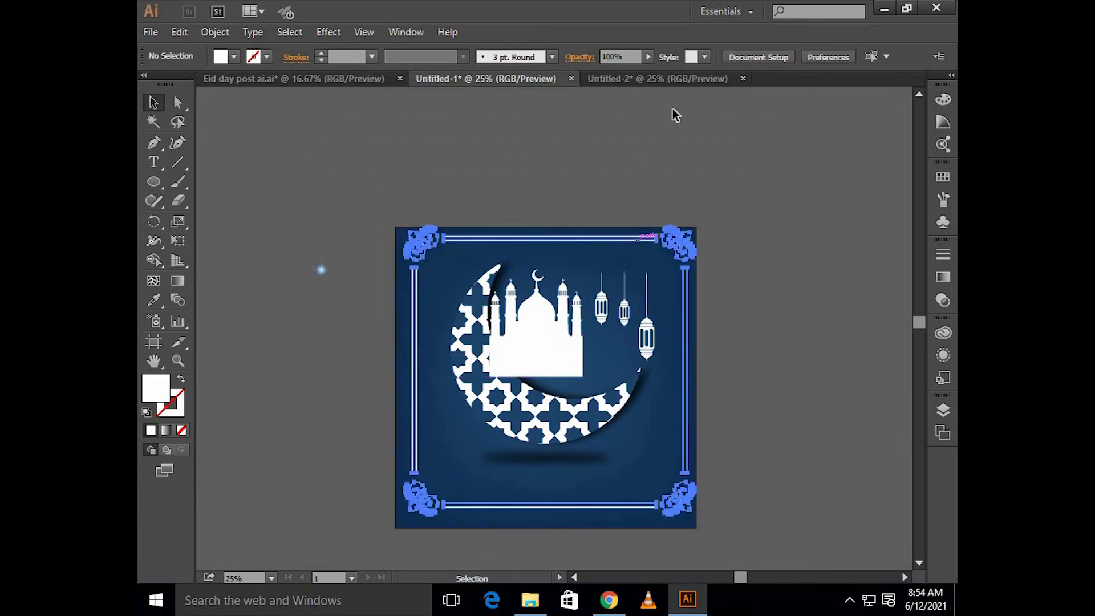
- Center the ornate border on the post both vertically and horizontally
left_click(655, 236)
left_click(761, 57)
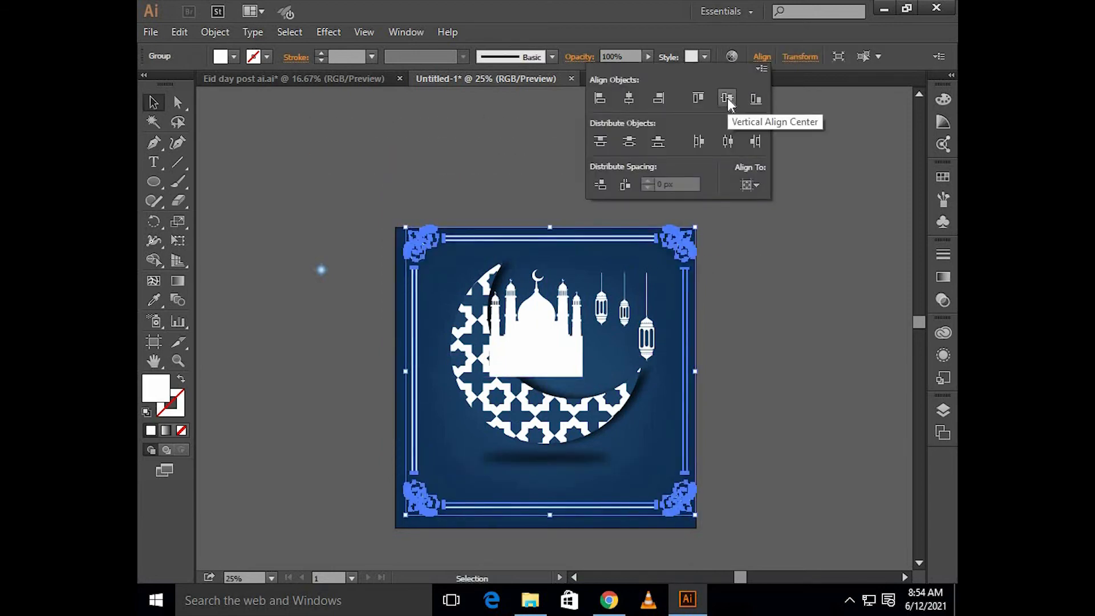
left_click(727, 98)
left_click(629, 98)
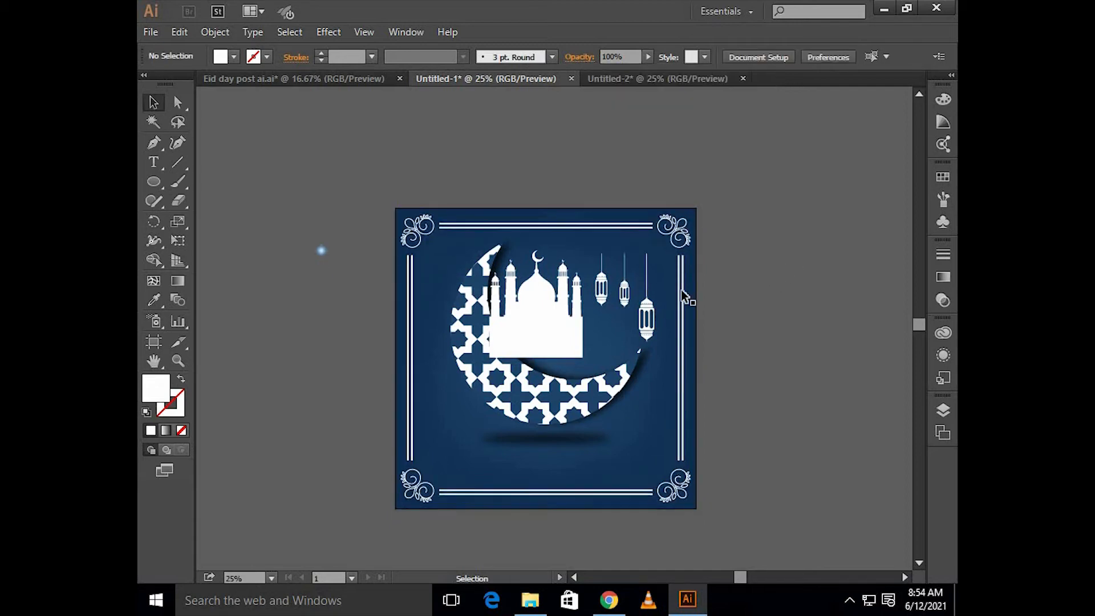
- Arrange the mosque silhouette behind the crescent moon and its shadow, but in front of the blue background
left_click(556, 317)
key("ctrl+plus")
scroll(575, 383, "up", 2)
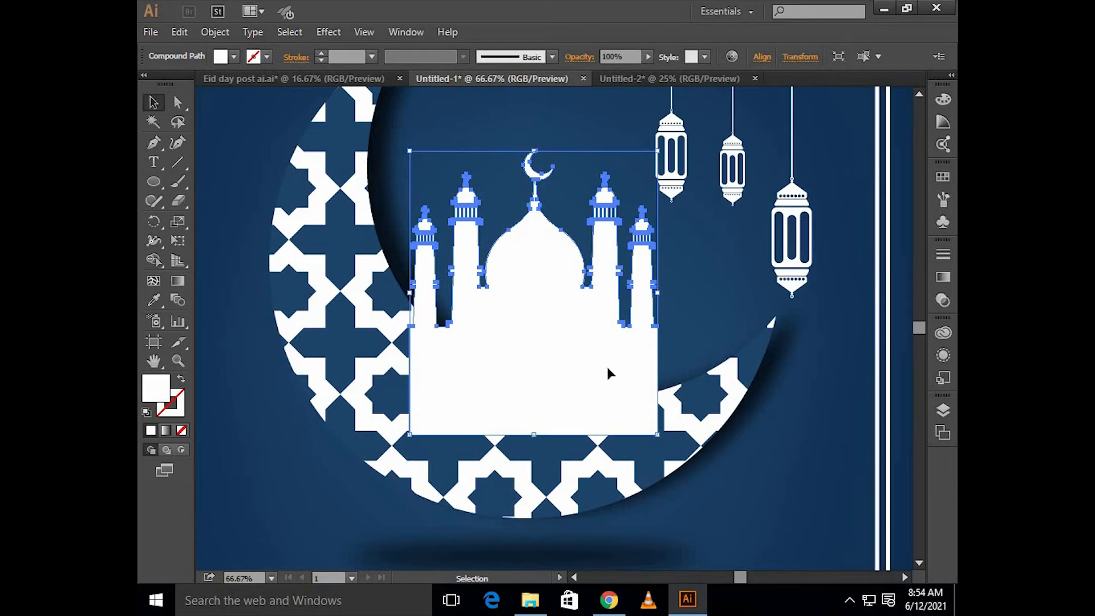
scroll(603, 364, "up", 2)
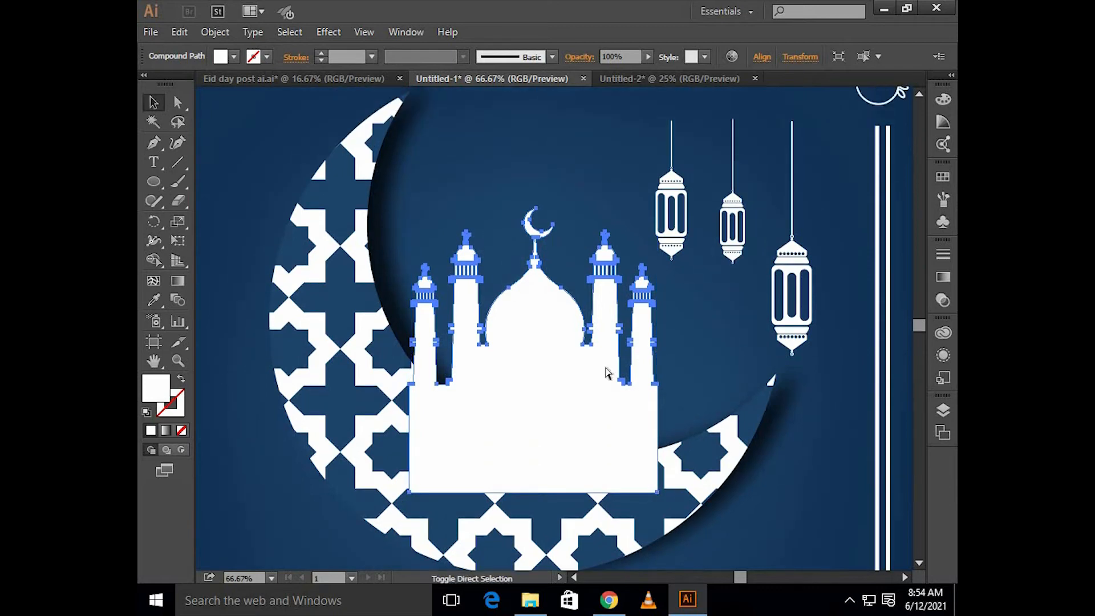
key("ctrl+shift+bracketleft")
key("ctrl+bracketright")
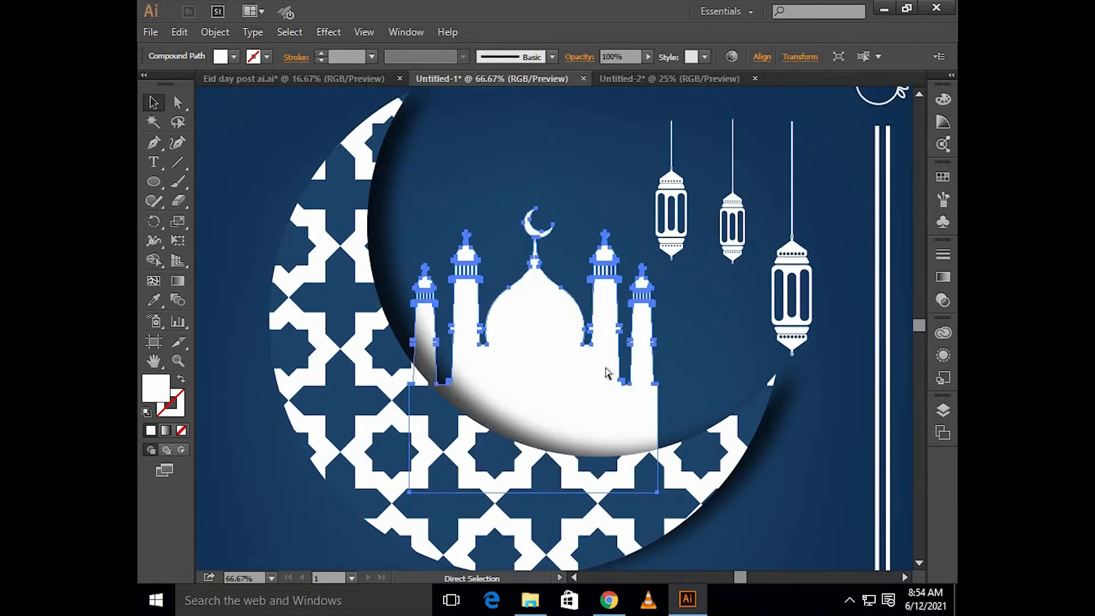
scroll(607, 368, "down", 1)
scroll(620, 326, "up", 2)
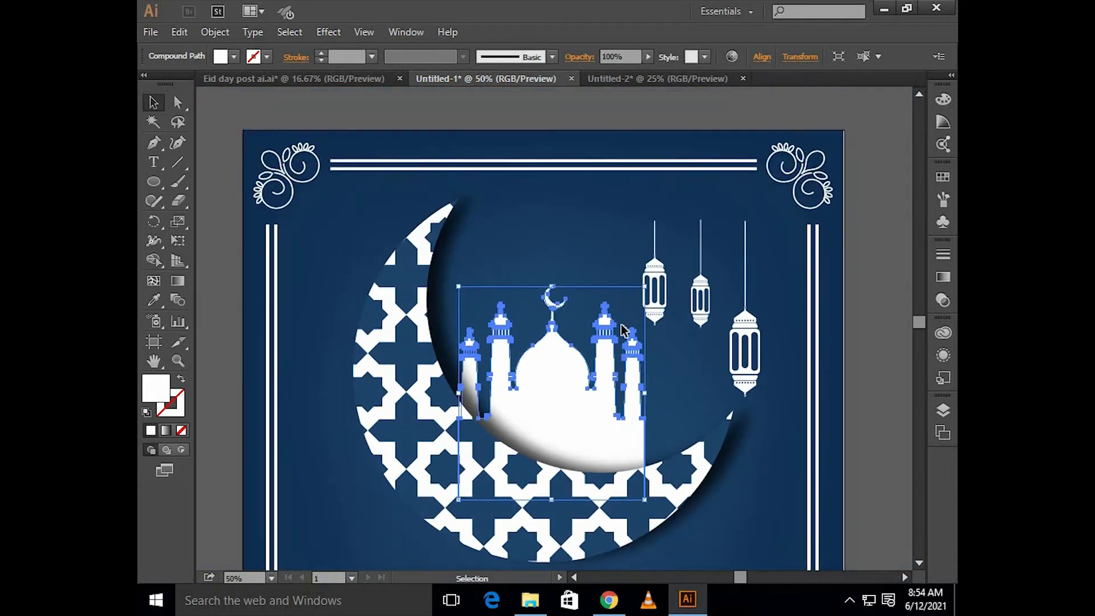
- Move the lanterns toward the border's upper-right corner and enlarge the mosque, positioning it inside the crescent
left_click(657, 292)
left_click_drag(671, 294, 709, 264)
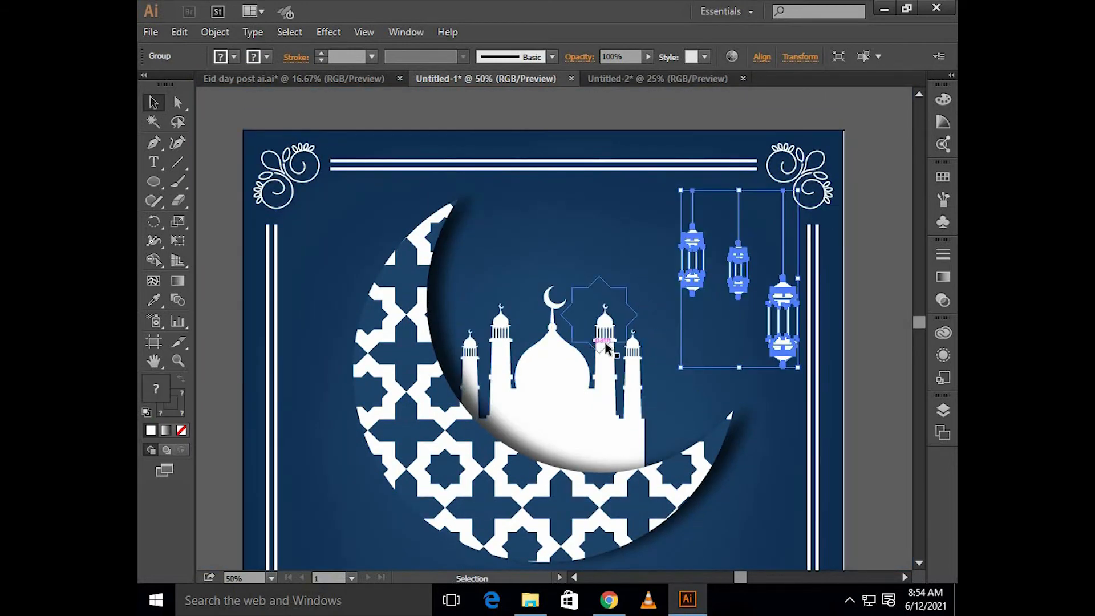
left_click(613, 345)
left_click(613, 364)
left_click_drag(647, 287, 673, 252)
left_click_drag(585, 327, 581, 322)
key("ctrl+minus")
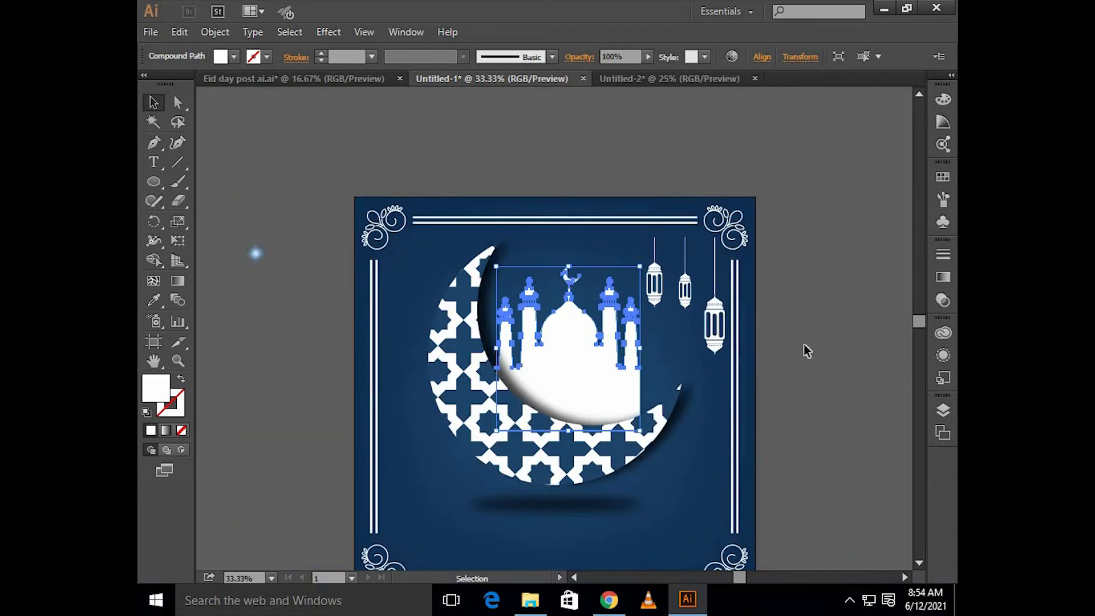
left_click(807, 349)
- Scale down the lanterns and hang them from the border's top line, above the mosque's right-hand minarets
left_click_drag(684, 297, 641, 284)
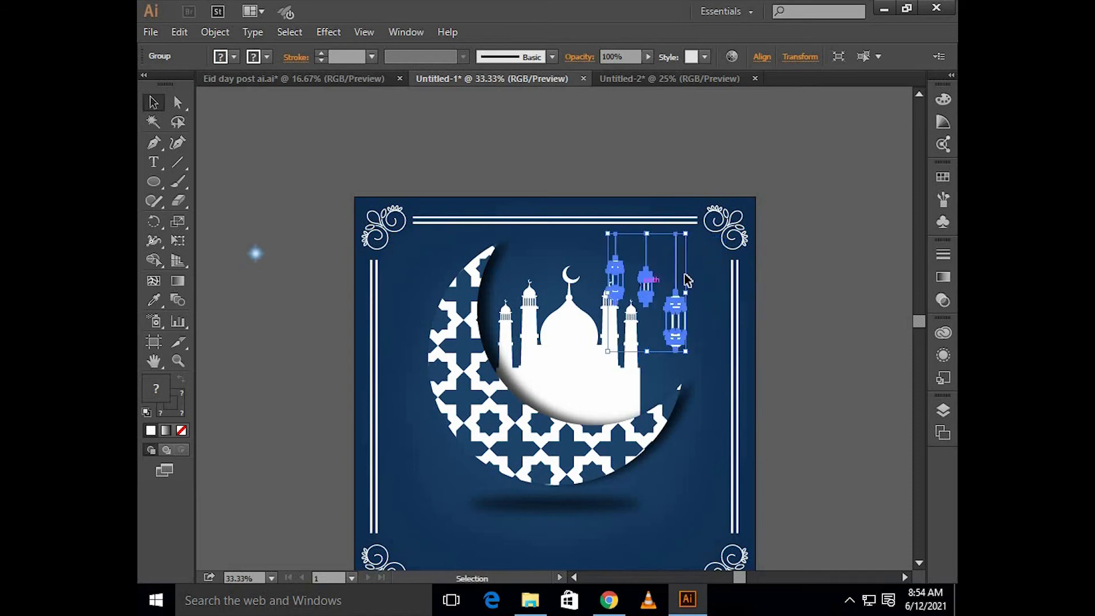
left_click_drag(689, 234, 676, 257)
left_click(816, 280)
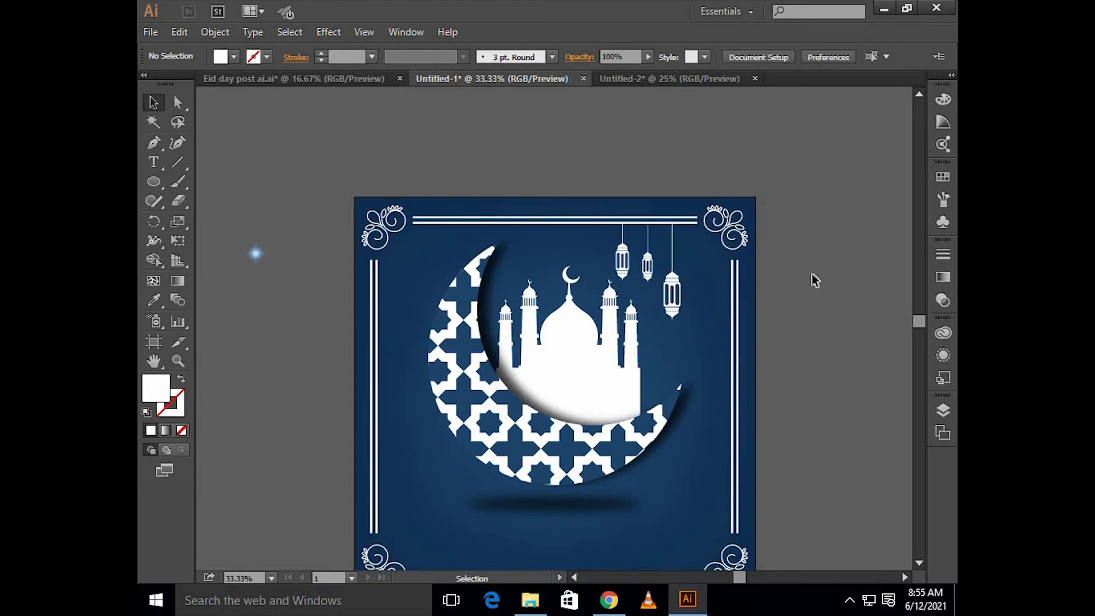
- Ungroup the lanterns and move the smallest one away from the other two along the border's top line
right_click(652, 266)
left_click(650, 288)
scroll(650, 288, "up", 2)
left_click_drag(650, 285, 414, 280)
scroll(473, 273, "down", 2)
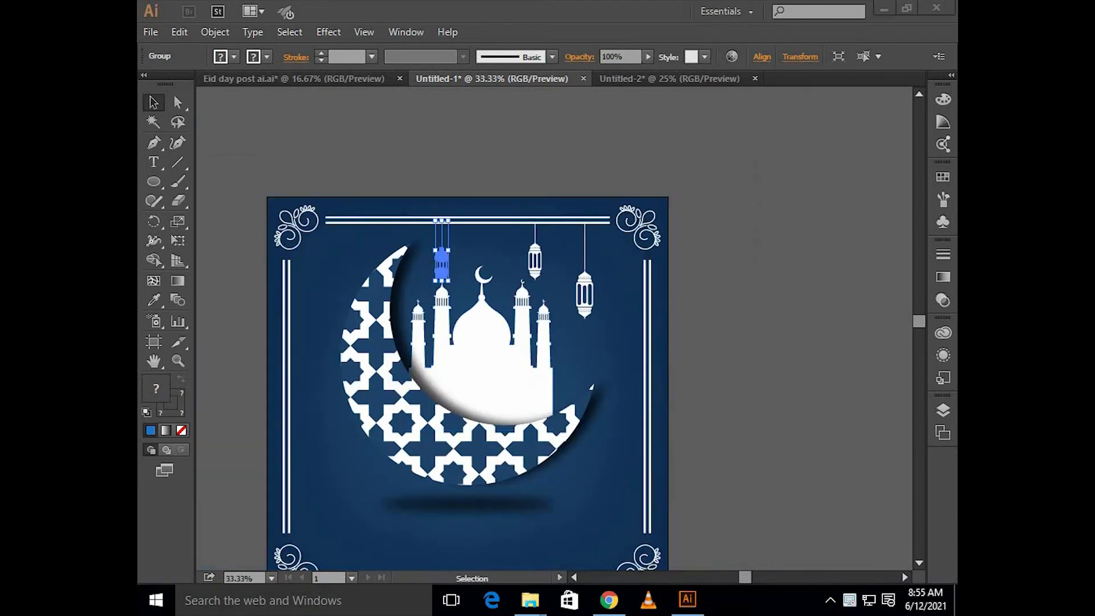
- Enlarge the longest-hanging lantern slightly and bring it and the medium lantern close together near the upper-right corner
scroll(686, 338, "up", 2)
scroll(666, 330, "right", 1)
left_click(665, 334)
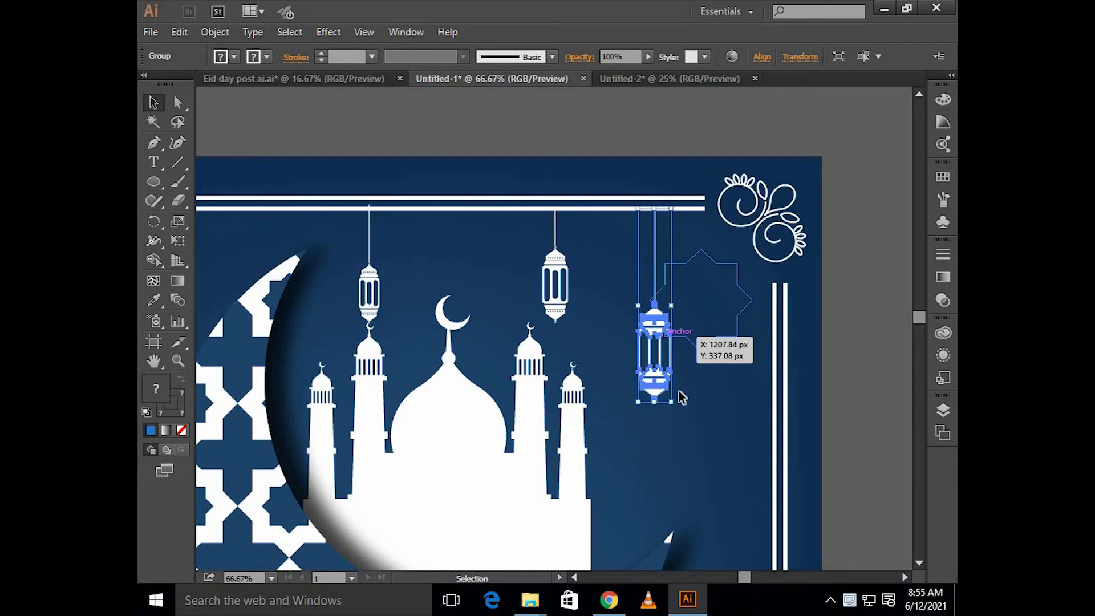
left_click_drag(675, 406, 677, 425)
left_click_drag(668, 364, 654, 301)
left_click(597, 121)
- Hang the smallest lantern just left of the medium one and scale it up slightly
left_click_drag(380, 295, 610, 304)
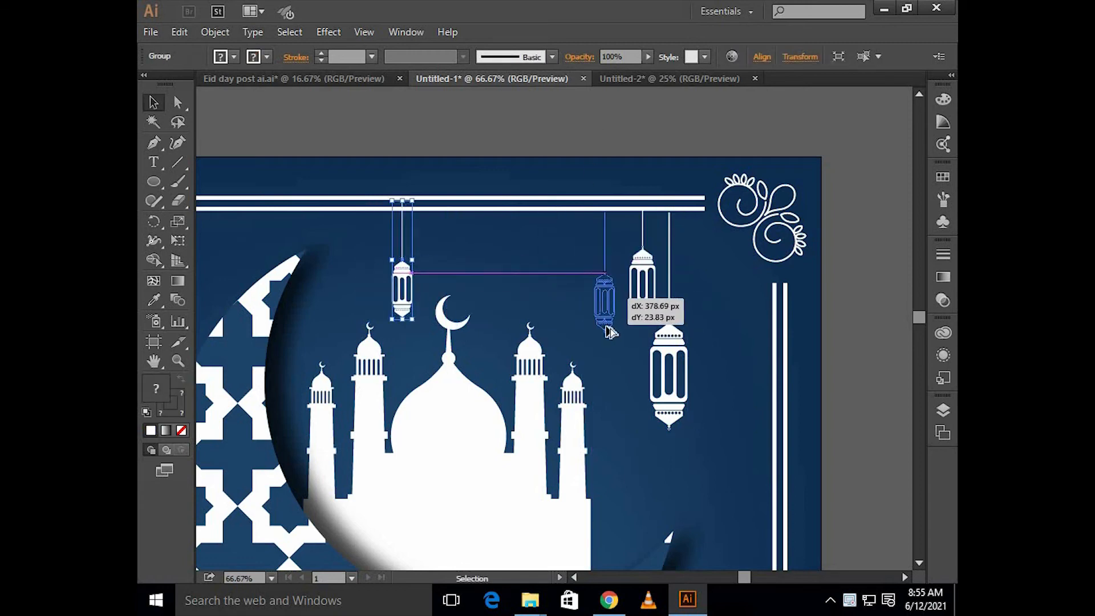
scroll(605, 324, "up", 2)
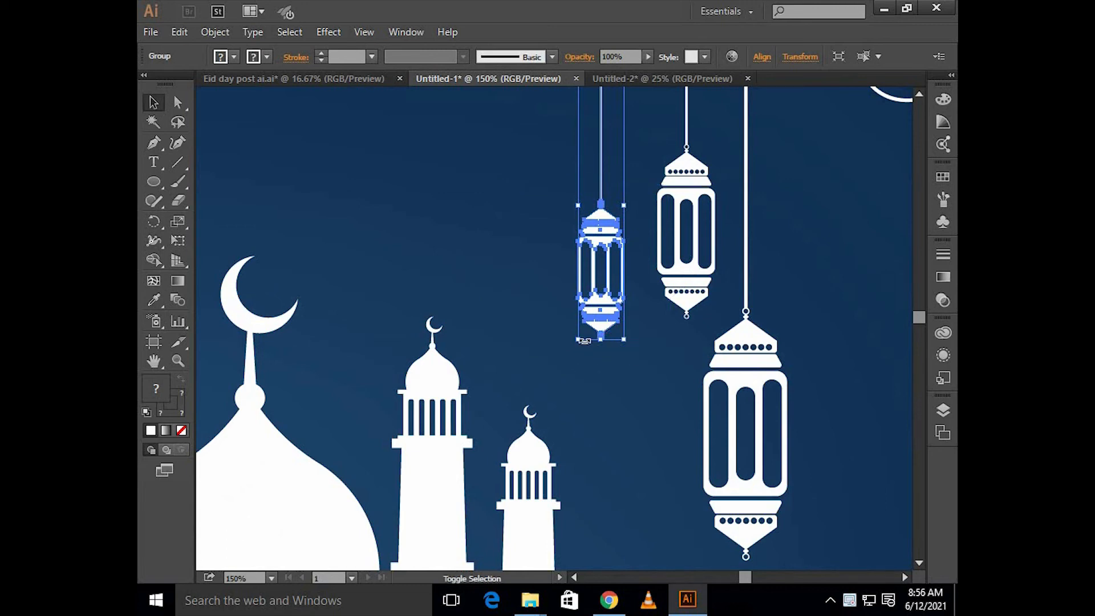
left_click_drag(580, 343, 565, 374)
scroll(565, 375, "down", 2)
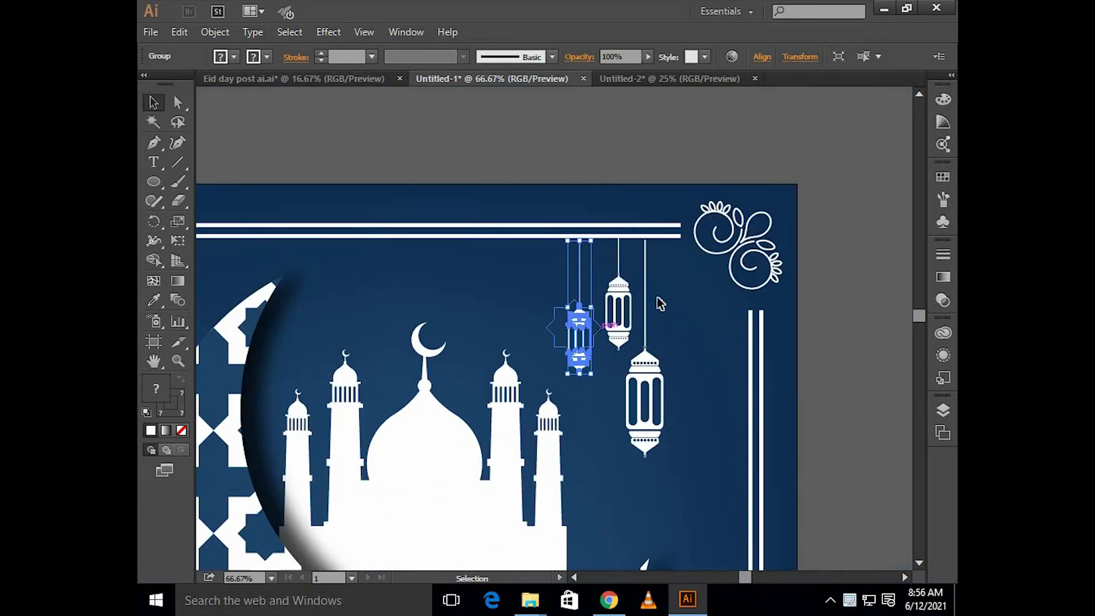
left_click(718, 318)
left_click(582, 283)
left_click(694, 316)
scroll(693, 315, "down", 3)
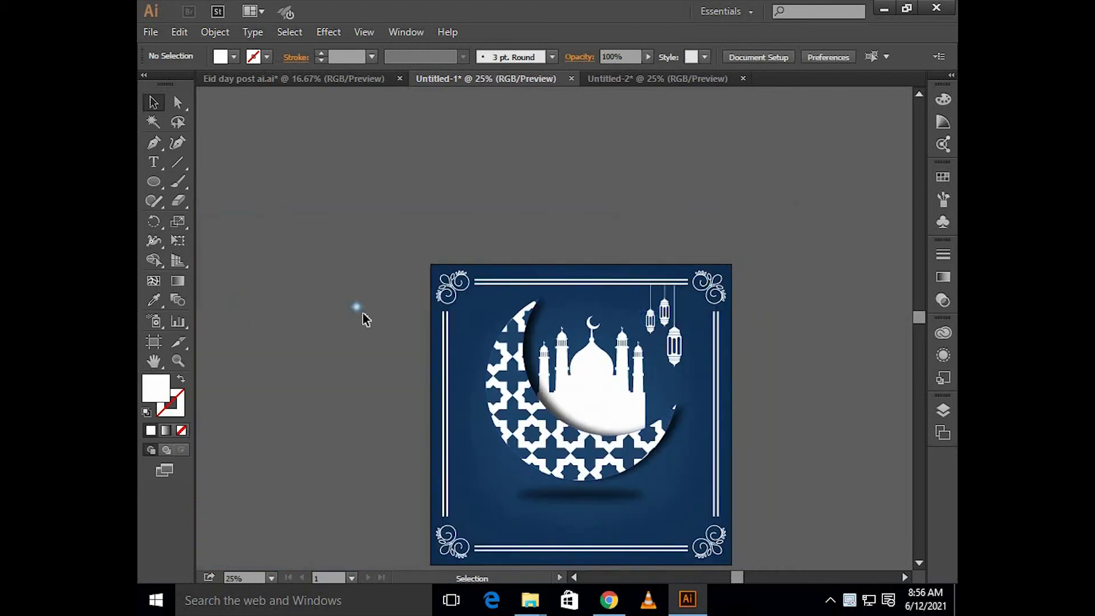
- Move the glowing star onto the post, just inside the border's upper-left corner
left_click_drag(357, 307, 490, 307)
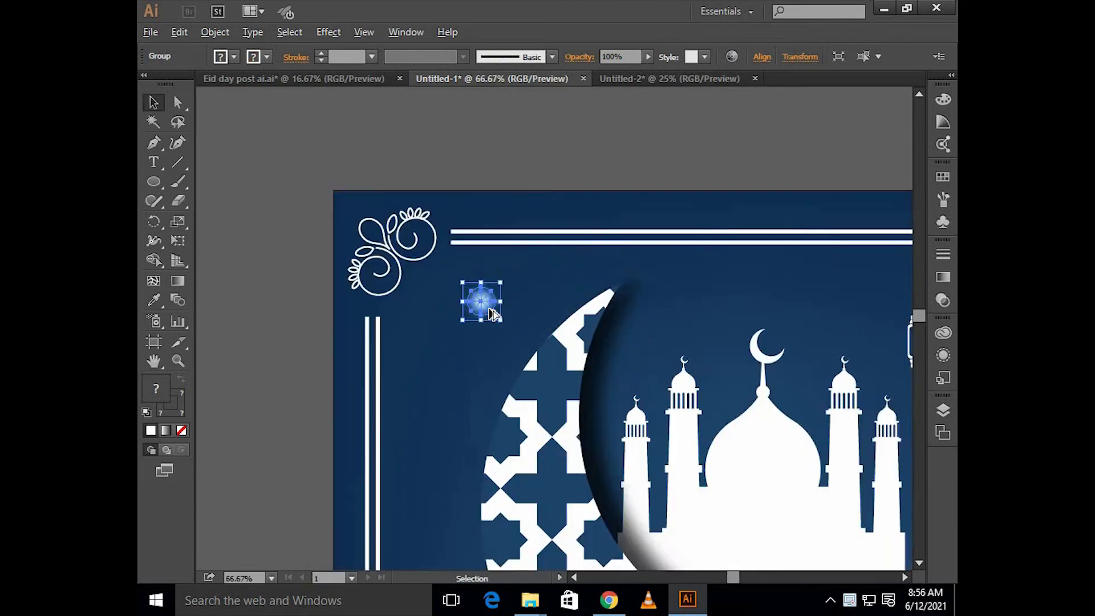
scroll(550, 313, "up", 2)
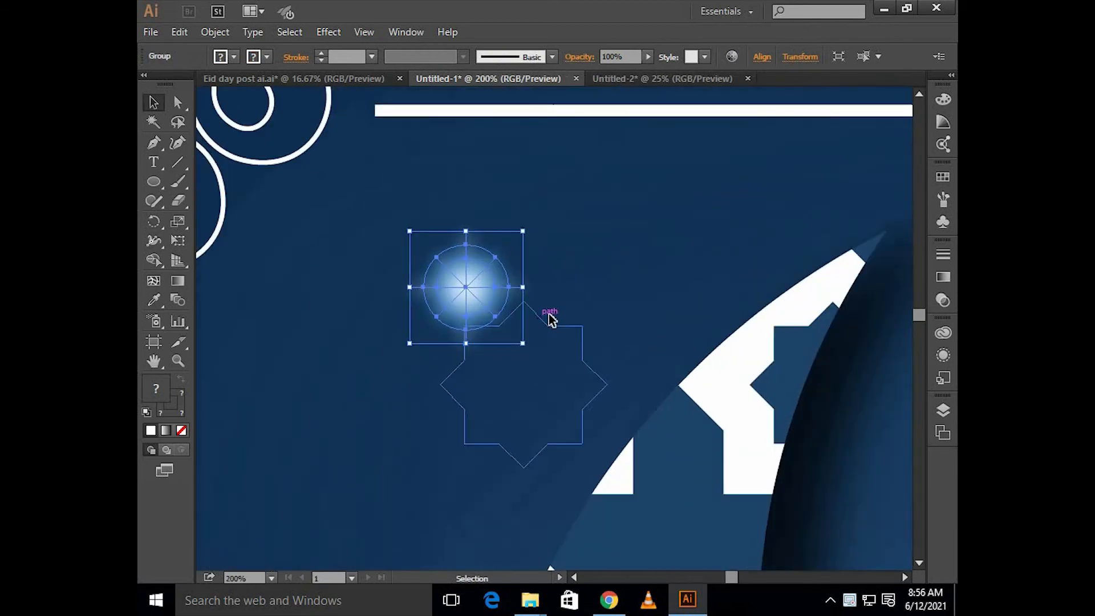
scroll(569, 318, "down", 2)
left_click(532, 296)
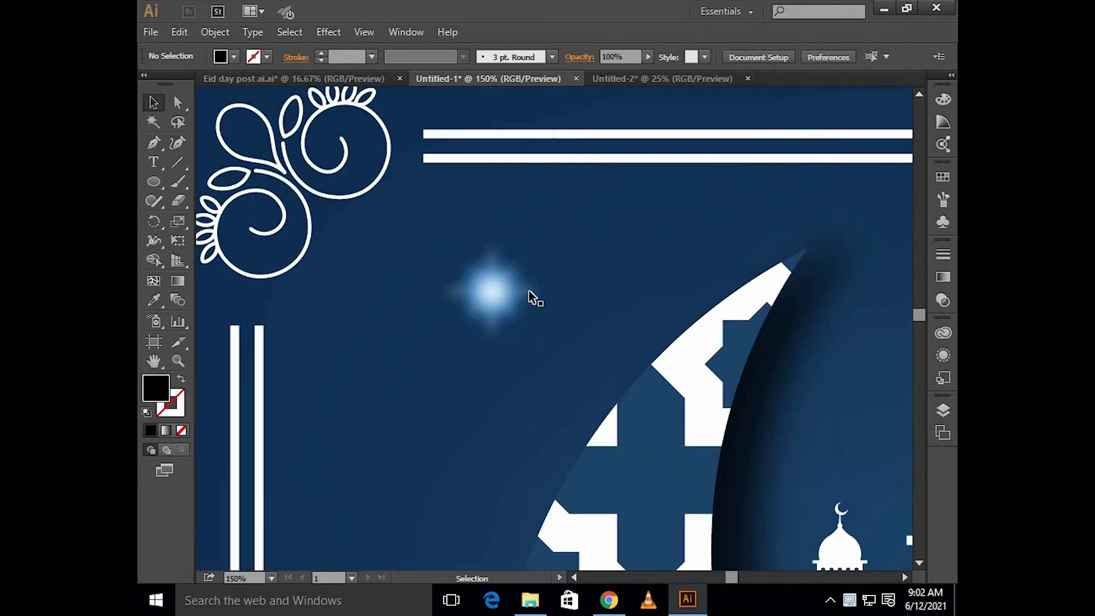
- Scale the crescent and mosque down together around their shared centre
scroll(540, 293, "down", 3)
left_click(575, 369)
scroll(575, 369, "right", 1)
left_click(594, 389, "shift")
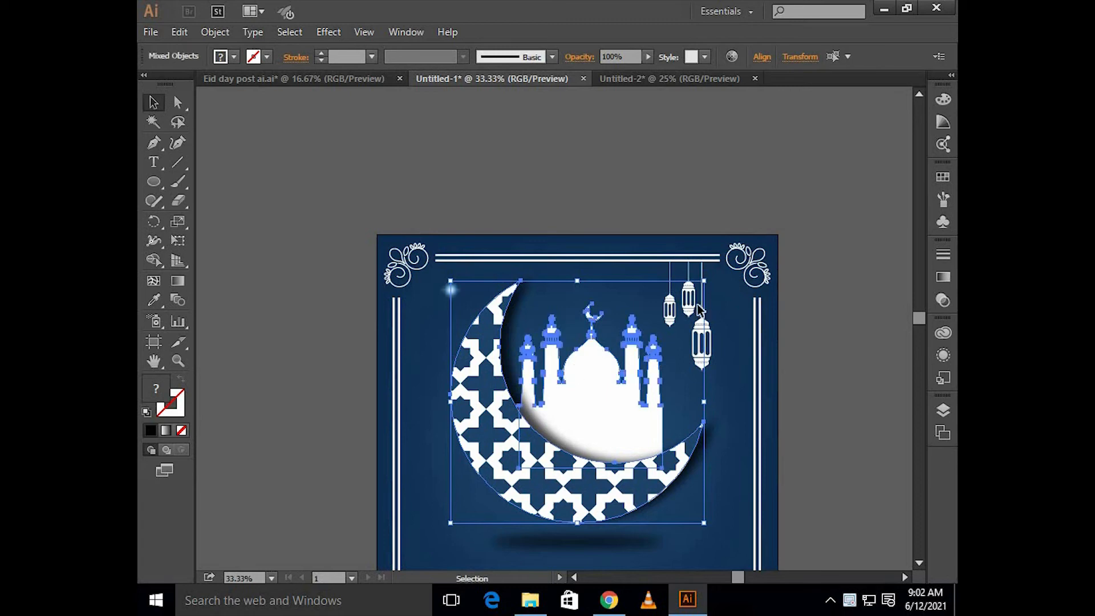
left_click_drag(705, 281, 675, 321)
scroll(660, 382, "down", 1)
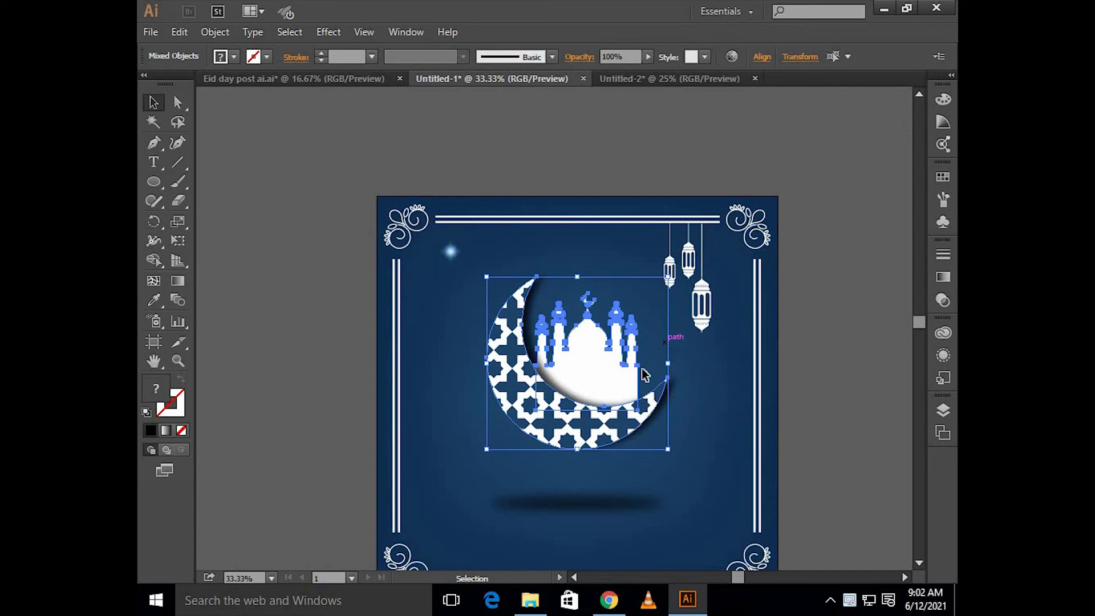
- Move the crescent and mosque slightly upward and enlarge them together a little
scroll(616, 385, "down", 1)
scroll(603, 388, "up", 1)
left_click_drag(577, 377, 578, 364)
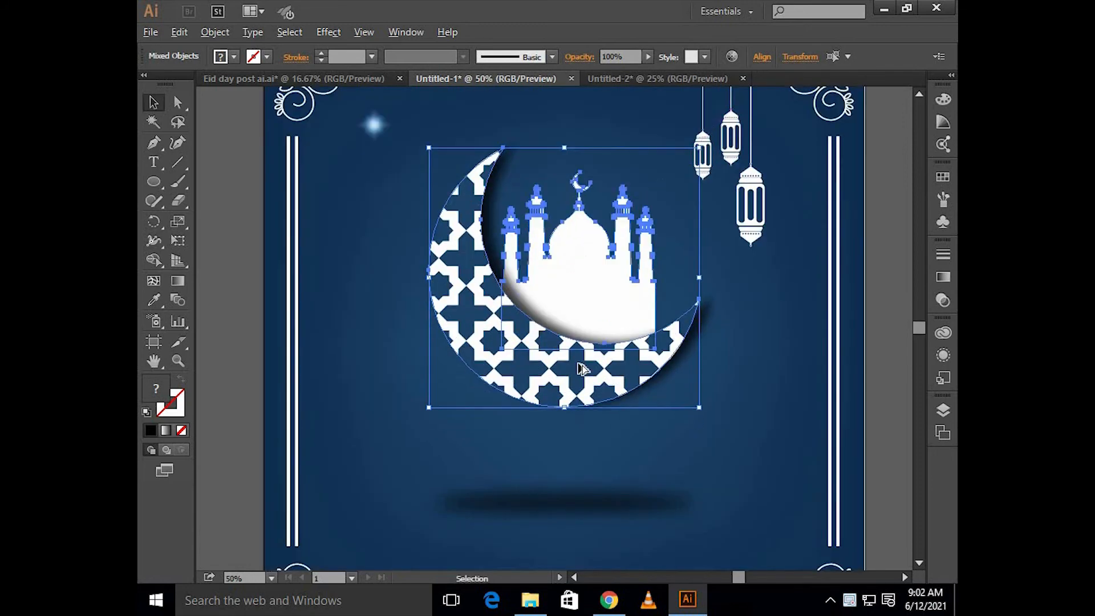
left_click_drag(703, 411, 711, 428)
scroll(706, 421, "down", 1)
scroll(673, 456, "up", 1)
- Nudge the blurred shadow ellipse upward, closer beneath the crescent
left_click(618, 515)
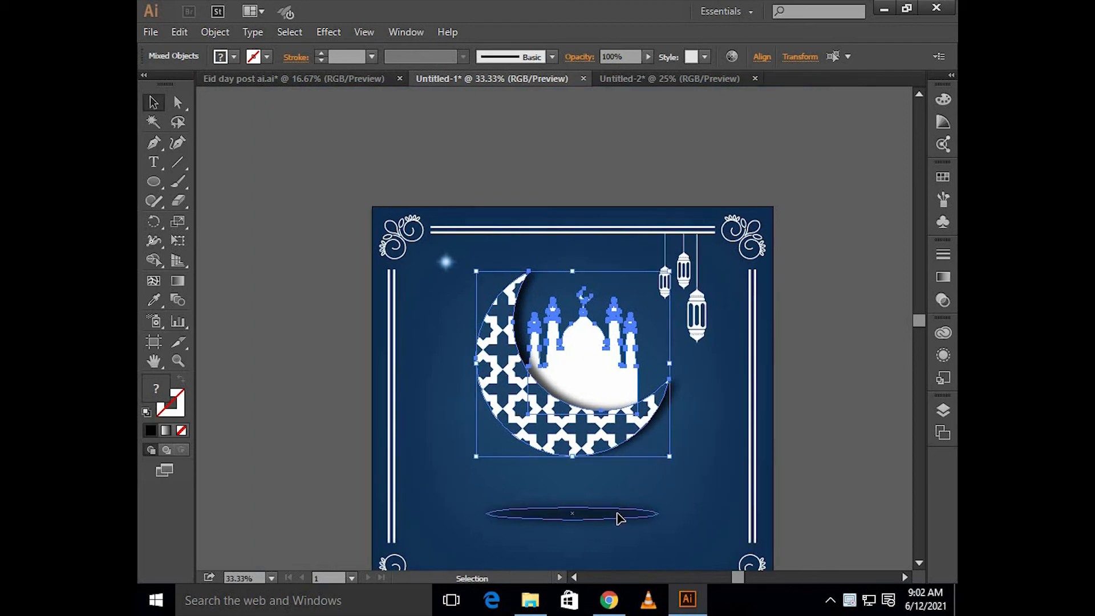
scroll(618, 517, "down", 1)
key("Up")
key("Up")
key("Up")
key("Up")
key("Up")
key("Up")
key("Up")
key("Up")
key("Up")
key("Up")
key("Up")
key("Up")
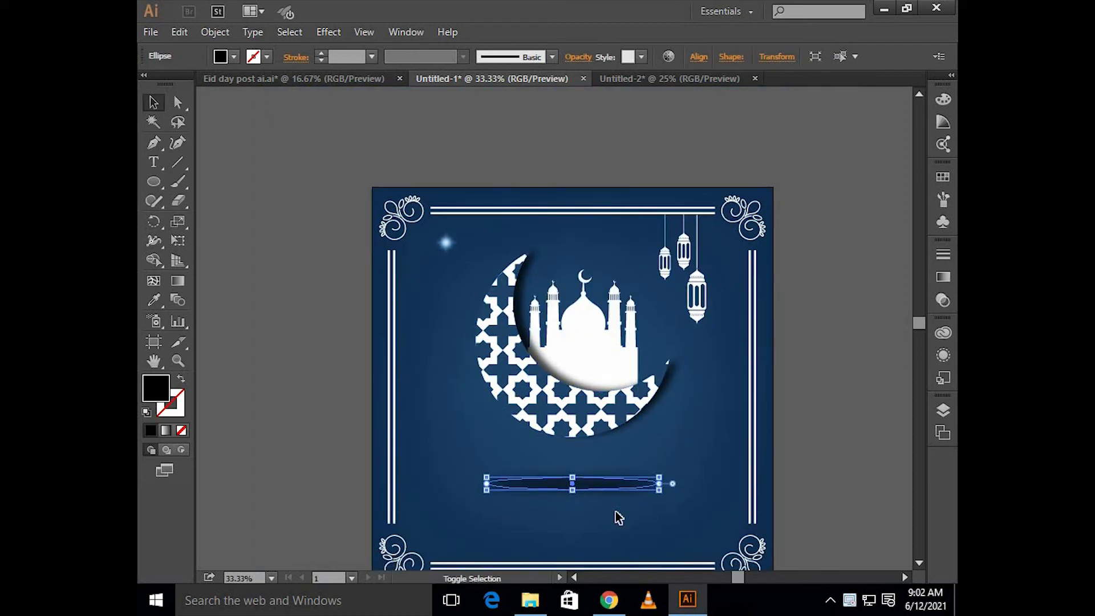
- Nudge the crescent and mosque together slightly down toward the shadow ellipse
left_click(581, 406)
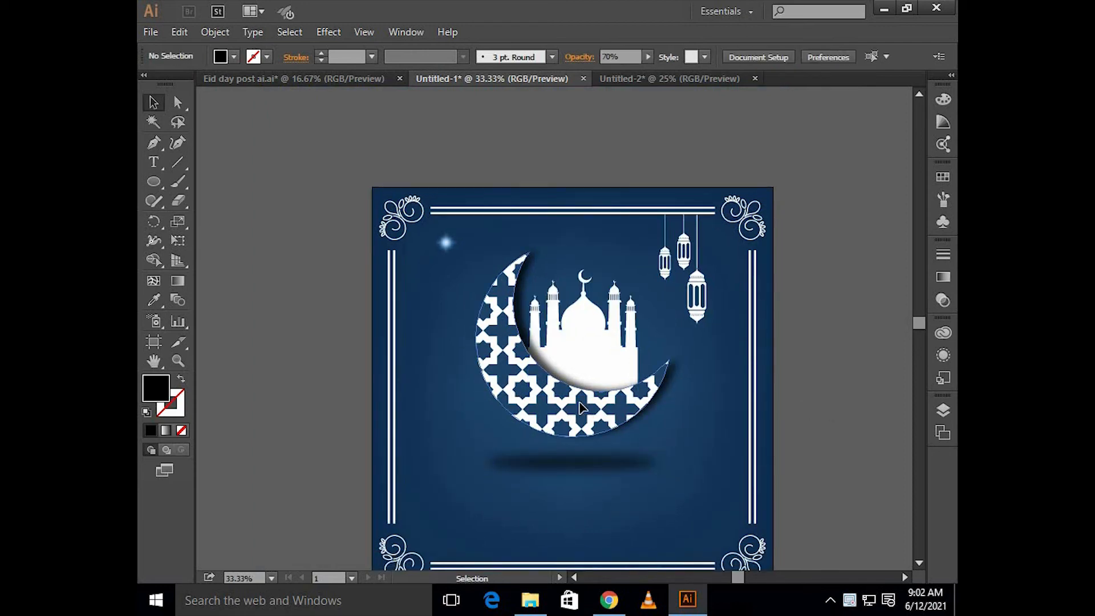
left_click(608, 363, "shift")
key("Down")
key("Down")
key("Down")
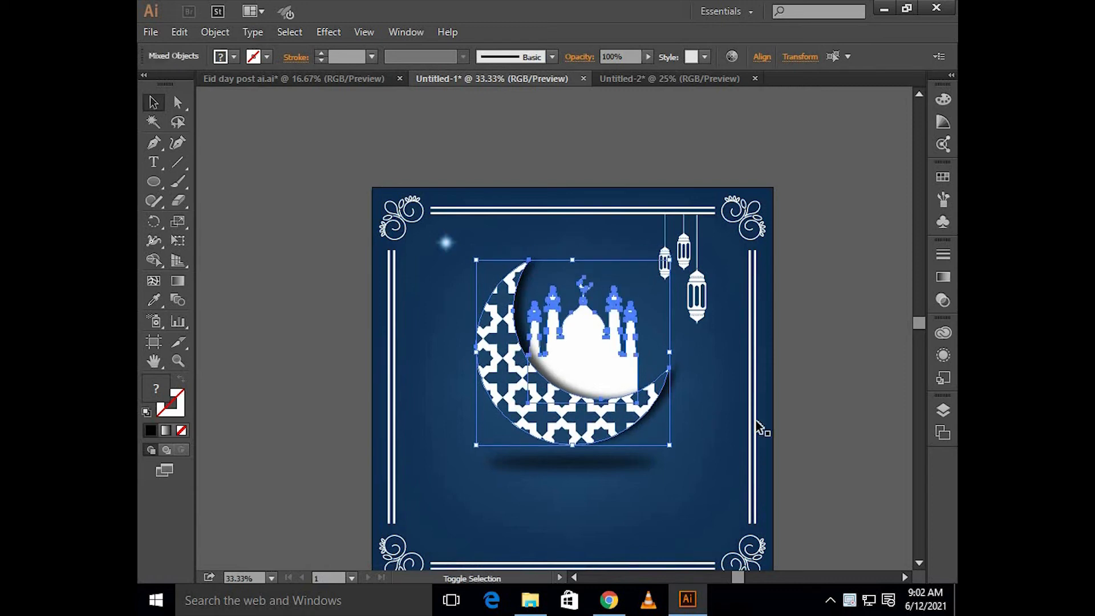
- Narrow the shadow ellipse beneath the crescent and shift the crescent, mosque and shadow together slightly downward
scroll(593, 485, "up", 2)
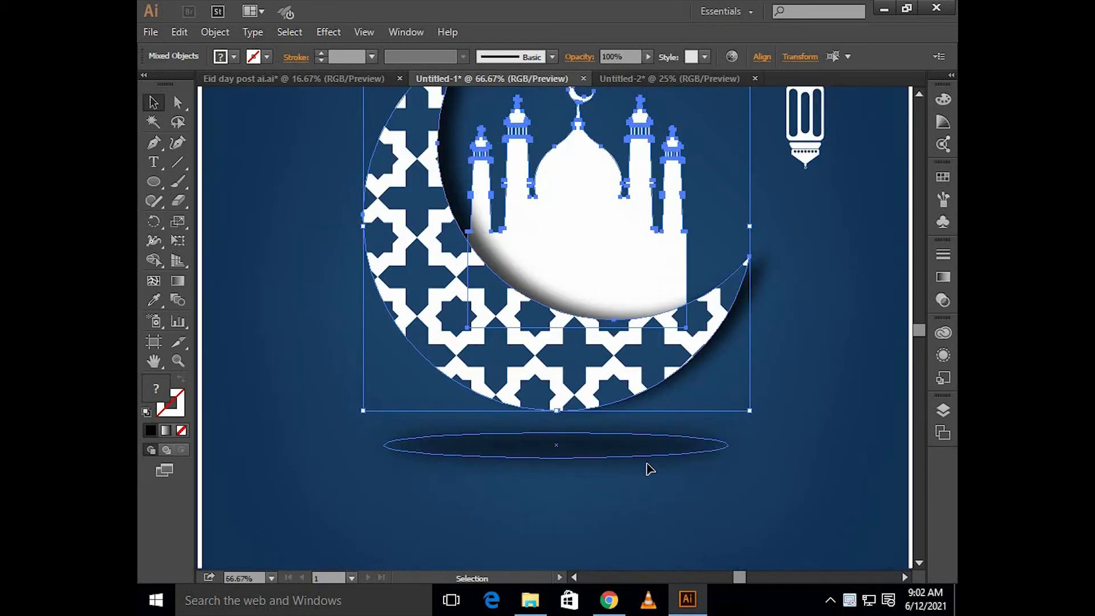
left_click(716, 453)
left_click_drag(721, 460, 679, 456)
left_click(655, 486)
scroll(645, 488, "down", 2)
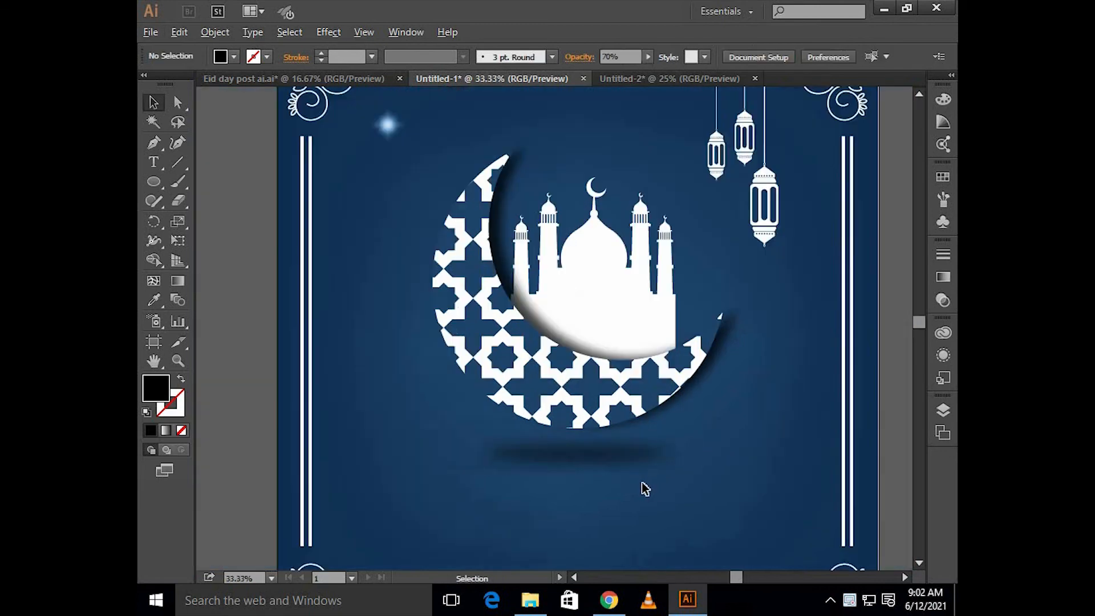
scroll(642, 482, "down", 2)
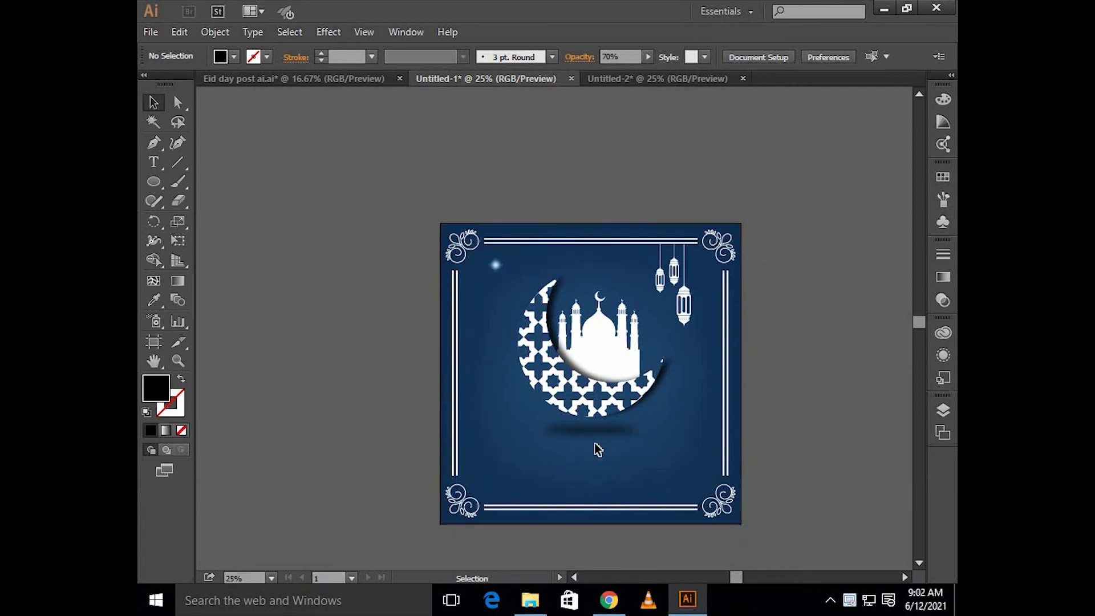
left_click(606, 373)
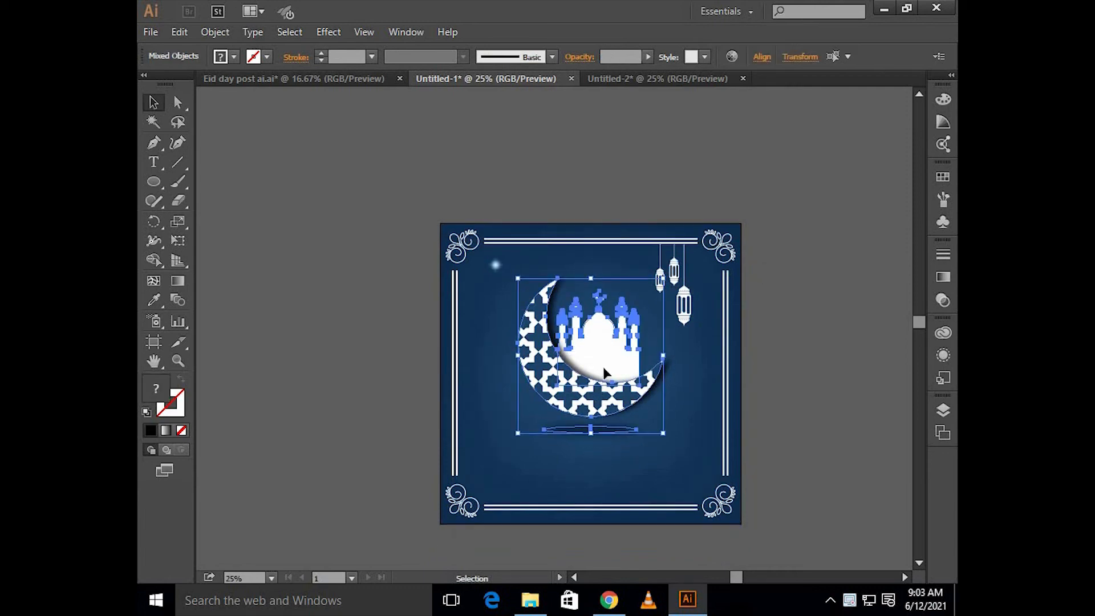
left_click(810, 361)
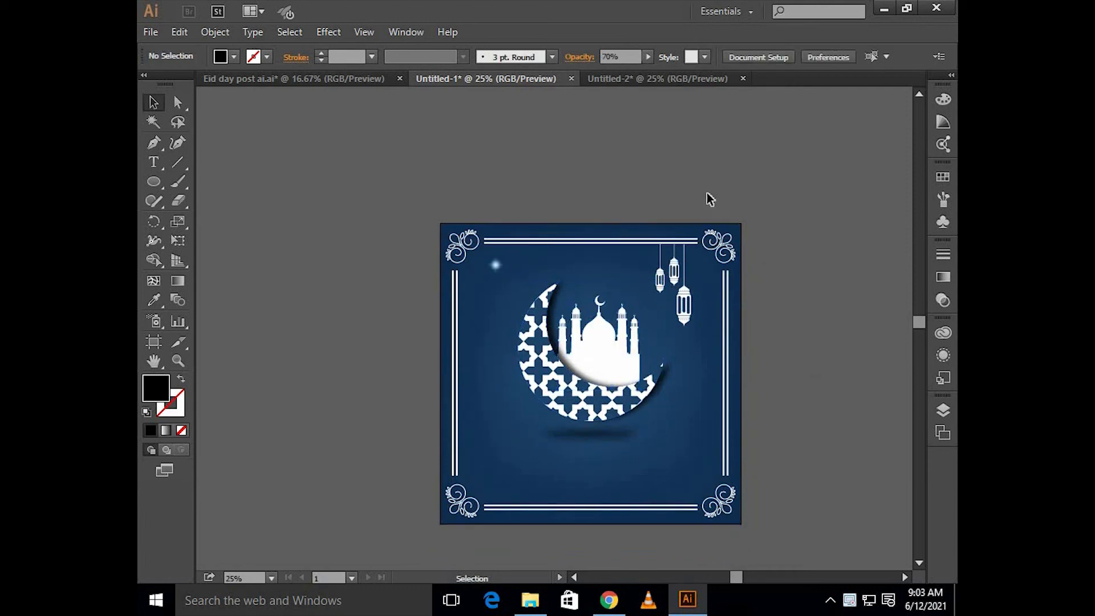
- Copy the EID-UL-ADHA text group from the Untitled-2 document and place it beneath the crescent's shadow in the post
left_click(644, 81)
left_click_drag(686, 295, 520, 368)
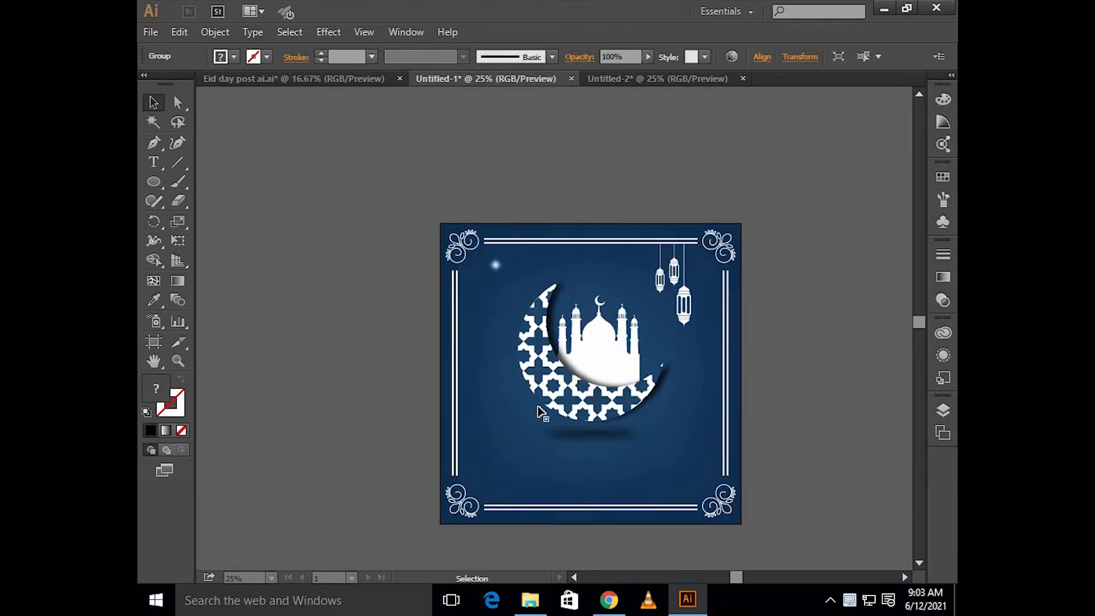
left_click_drag(541, 412, 546, 416)
key("ctrl+equal")
key("ctrl+equal")
left_click_drag(639, 348, 627, 425)
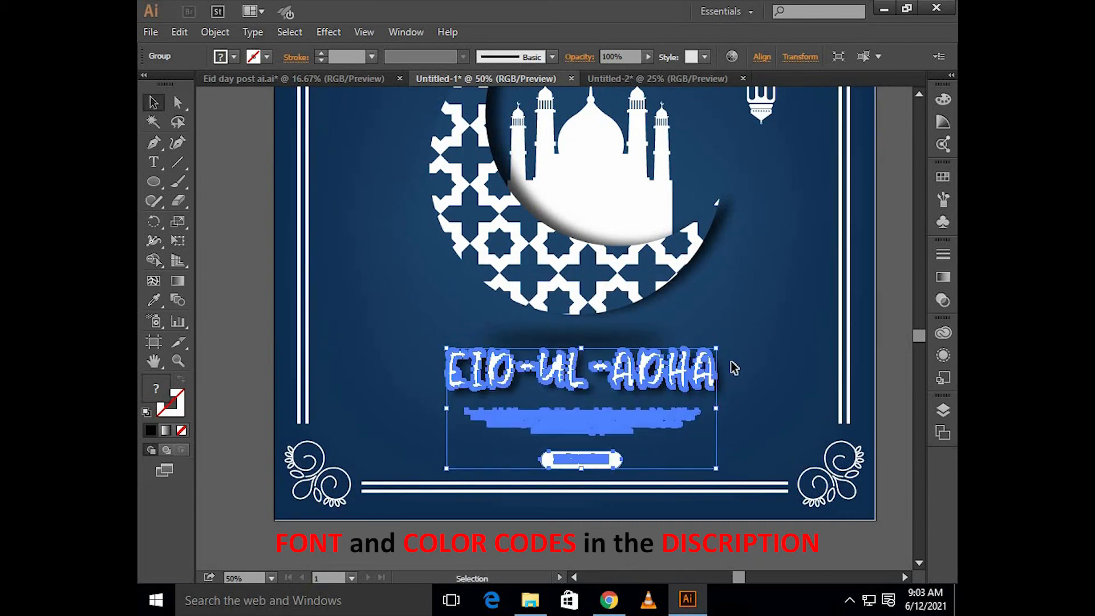
- Scale down the EID-UL-ADHA text group so it sits between the shadow and the border's bottom line
left_click_drag(718, 347, 734, 383)
left_click(717, 378)
key("ctrl+minus")
scroll(794, 379, "up", 1)
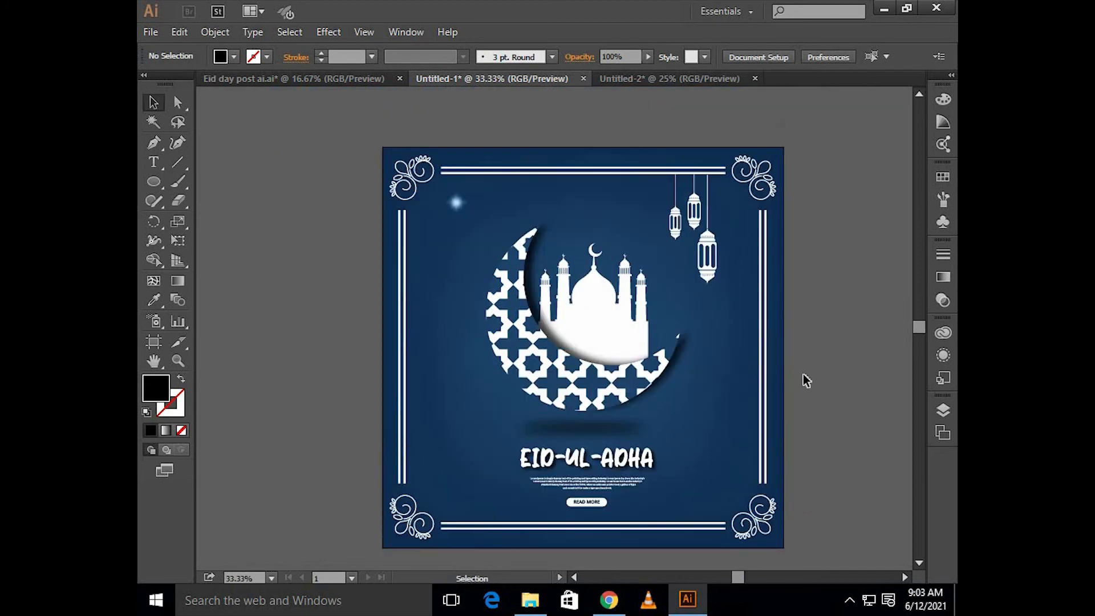
- Widen the shadow ellipse symmetrically beneath the crescent
left_click(635, 431)
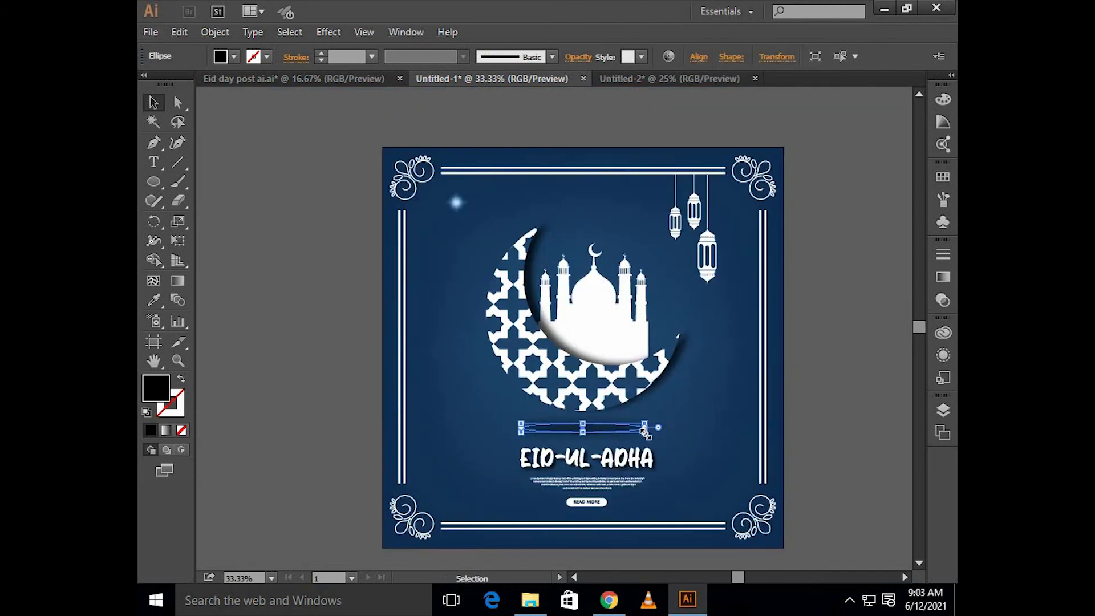
scroll(644, 431, "up", 1)
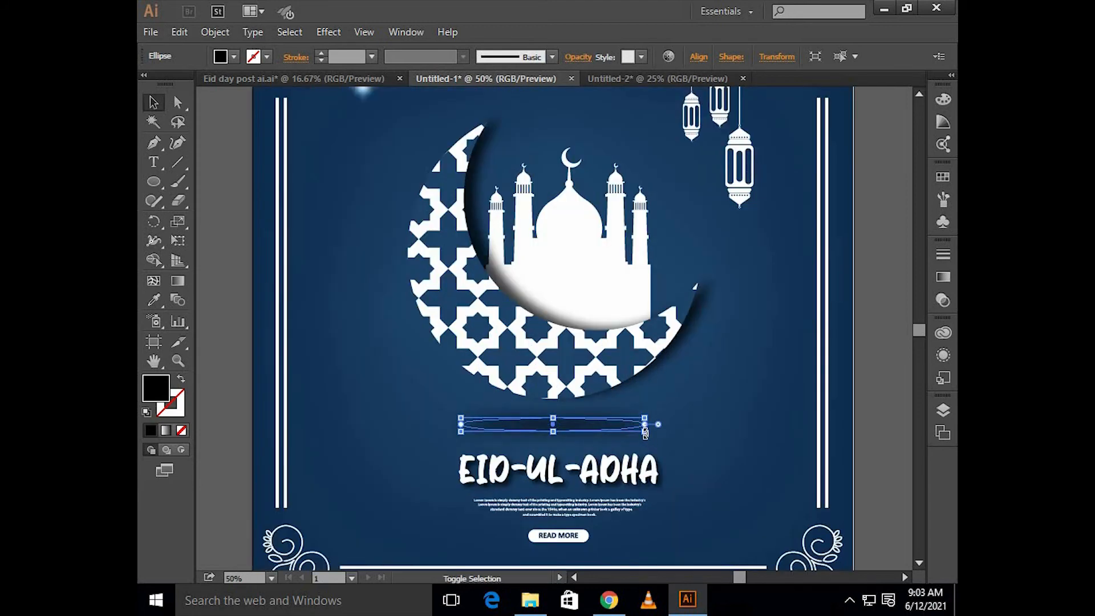
scroll(645, 434, "up", 2)
scroll(644, 435, "left", 1)
left_click_drag(705, 430, 638, 422)
scroll(726, 450, "down", 2)
scroll(664, 468, "right", 1)
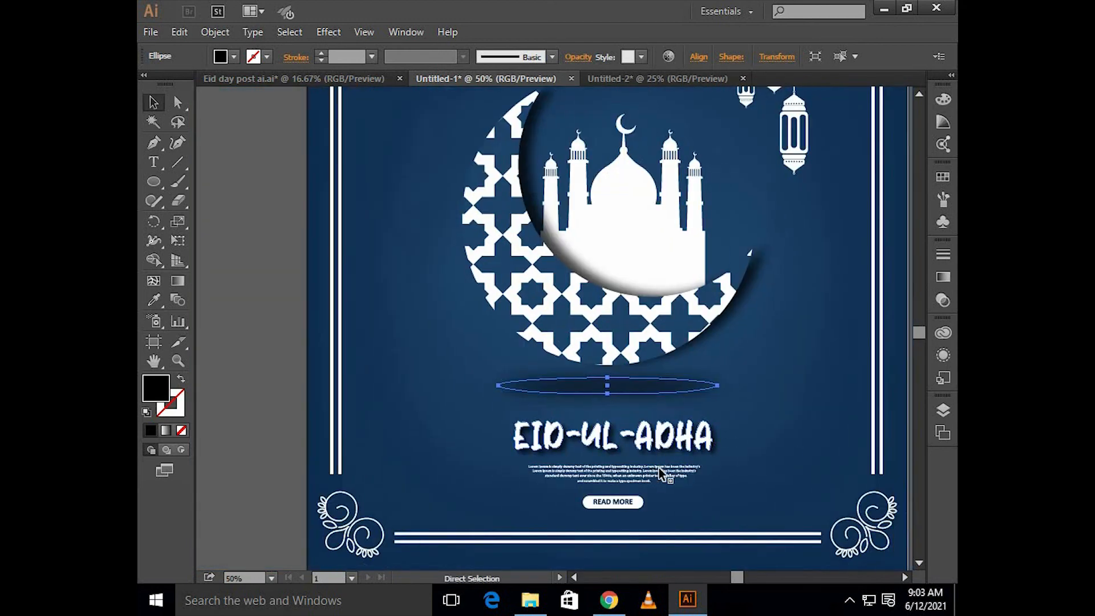
- Enlarge the EID-UL-ADHA text group to roughly the width of the shadow above it
left_click(658, 467)
left_click_drag(706, 433, 794, 433)
left_click(770, 442)
scroll(767, 444, "down", 1)
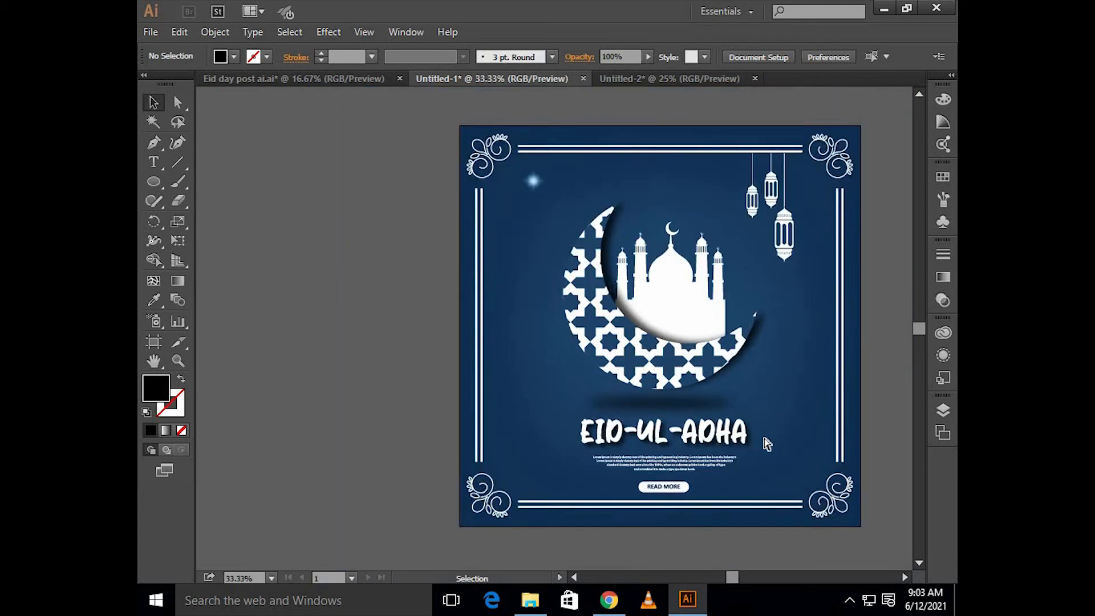
- Select the crescent with its shadow ellipse and nudge both slightly upward, away from the EID-UL-ADHA title
scroll(767, 443, "up", 1)
scroll(767, 444, "right", 2)
left_click(640, 405)
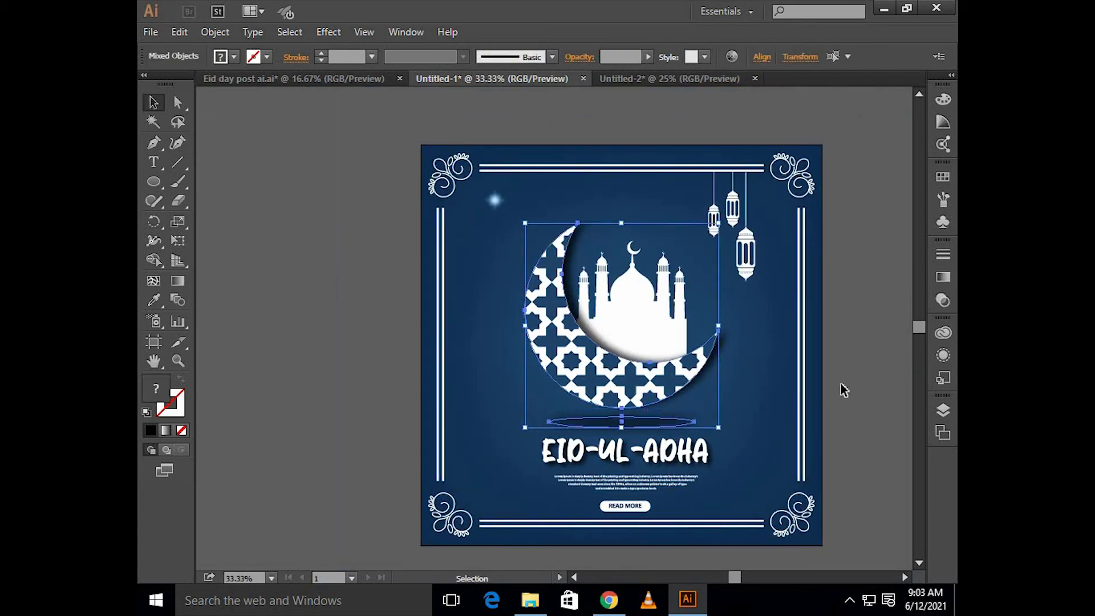
left_click(887, 313)
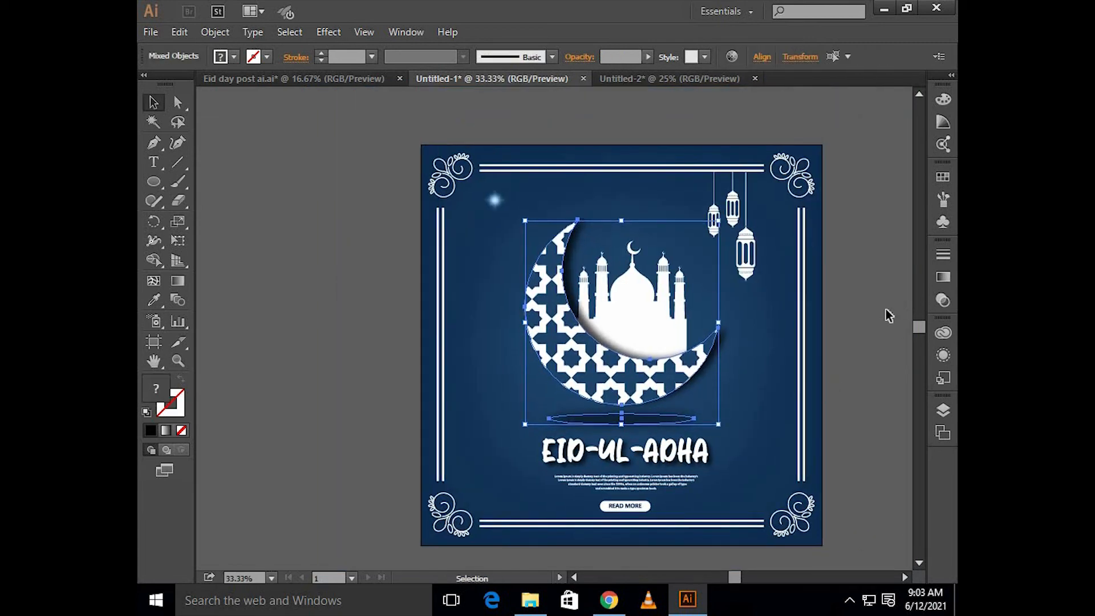
scroll(869, 323, "right", 1)
scroll(868, 323, "up", 1)
scroll(868, 323, "right", 1)
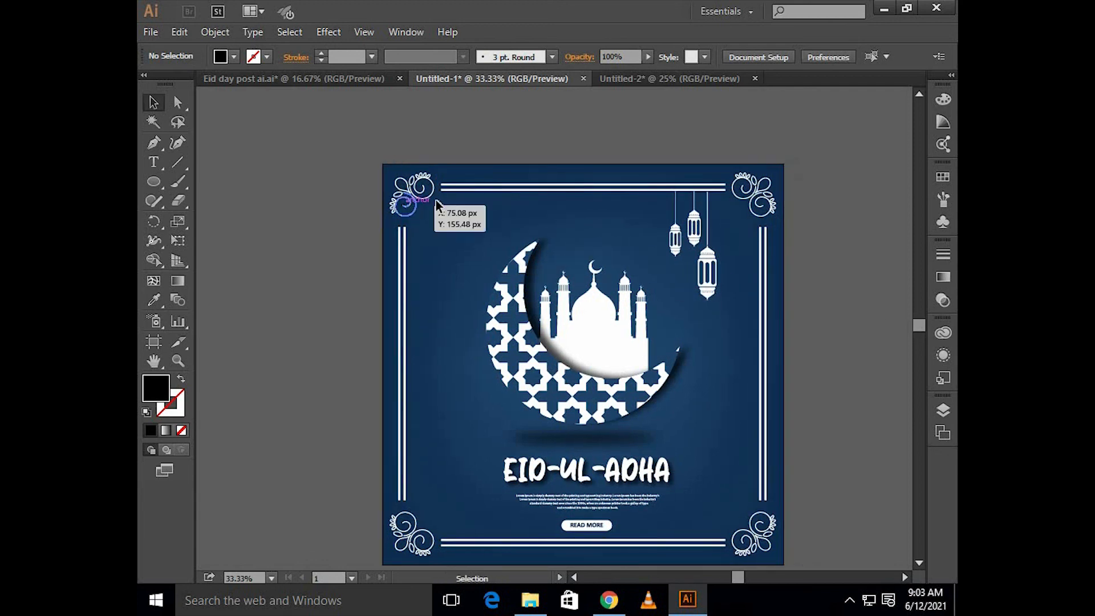
- Place the glowing star on the crescent's upper tip, with copies on its right tip and lower-left edge
left_click(459, 222)
scroll(459, 224, "up", 5)
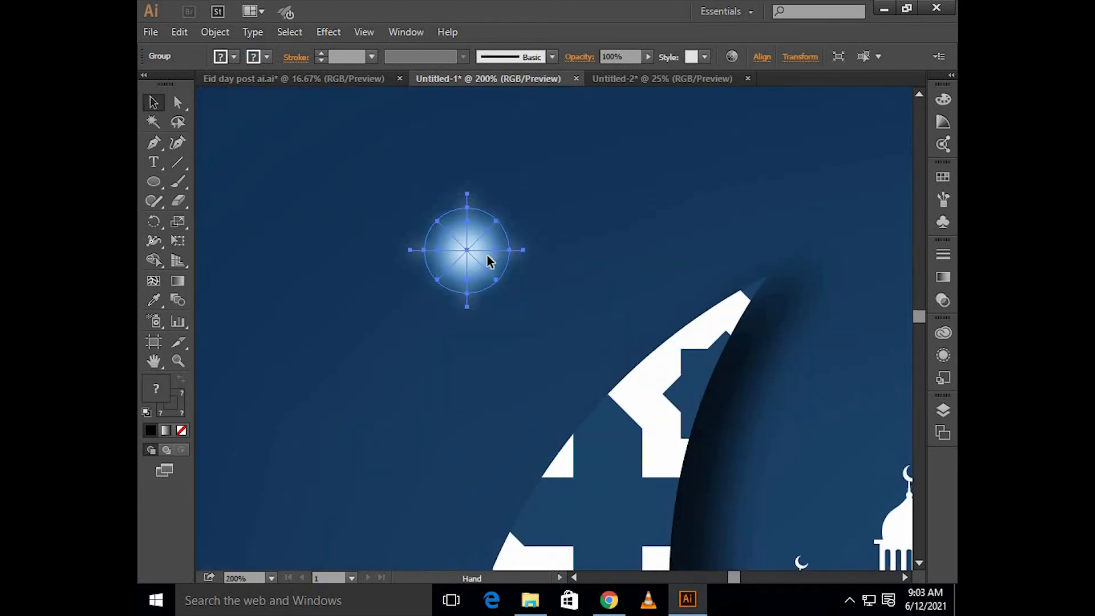
left_click_drag(352, 278, 650, 308)
scroll(650, 308, "down", 1)
left_click_drag(517, 376, 542, 252)
scroll(505, 381, "down", 2)
- Place a copy of the glowing star in the middle of the largest lantern as its light
left_click(848, 346)
key("ctrl+equal")
key("ctrl+equal")
key("ctrl+equal")
scroll(667, 322, "up", 3)
left_click(668, 334)
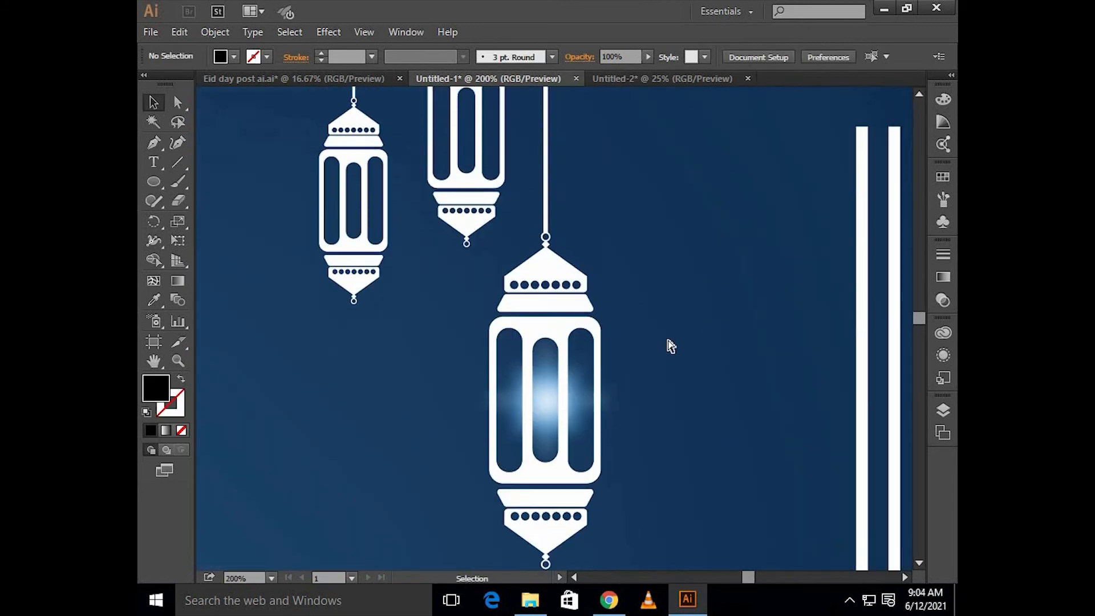
- Copy the lantern glow into the medium and smallest lanterns
scroll(655, 377, "up", 4)
scroll(644, 408, "left", 2)
left_click_drag(627, 406, 545, 122)
left_click_drag(461, 184, 480, 261)
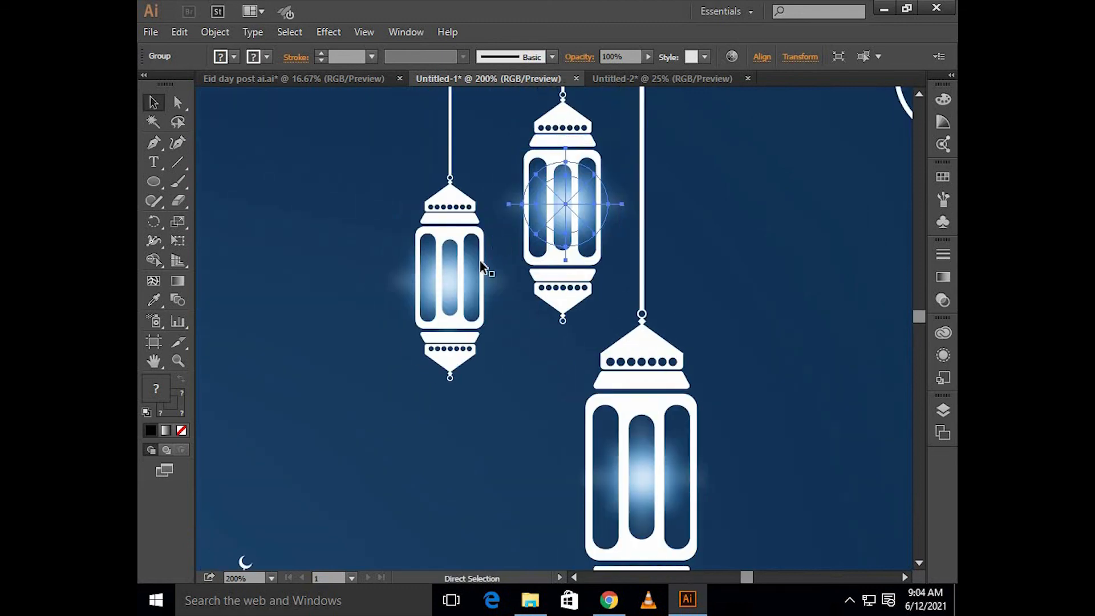
- Scale down the glows in the medium and smallest lanterns and centre each one behind its lantern's windows
scroll(480, 261, "left", 2)
scroll(482, 263, "up", 2)
left_click(582, 243)
left_click_drag(640, 189, 590, 235)
scroll(579, 284, "up", 5)
scroll(579, 284, "right", 6)
left_click(580, 285)
left_click_drag(709, 185, 601, 285)
left_click_drag(639, 244, 664, 226)
left_click_drag(596, 289, 591, 283)
scroll(591, 283, "down", 2)
- Select all three lanterns and bring them to the front, above their glows
left_click(606, 224)
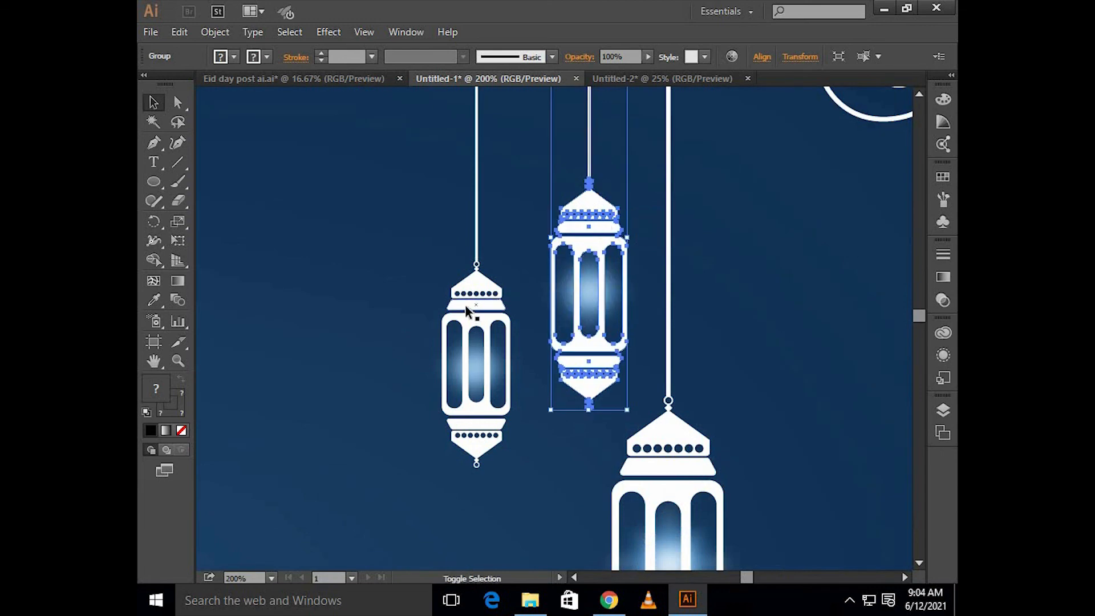
left_click(467, 310, "shift")
left_click(669, 271, "shift")
right_click(670, 270)
mouse_move(724, 411)
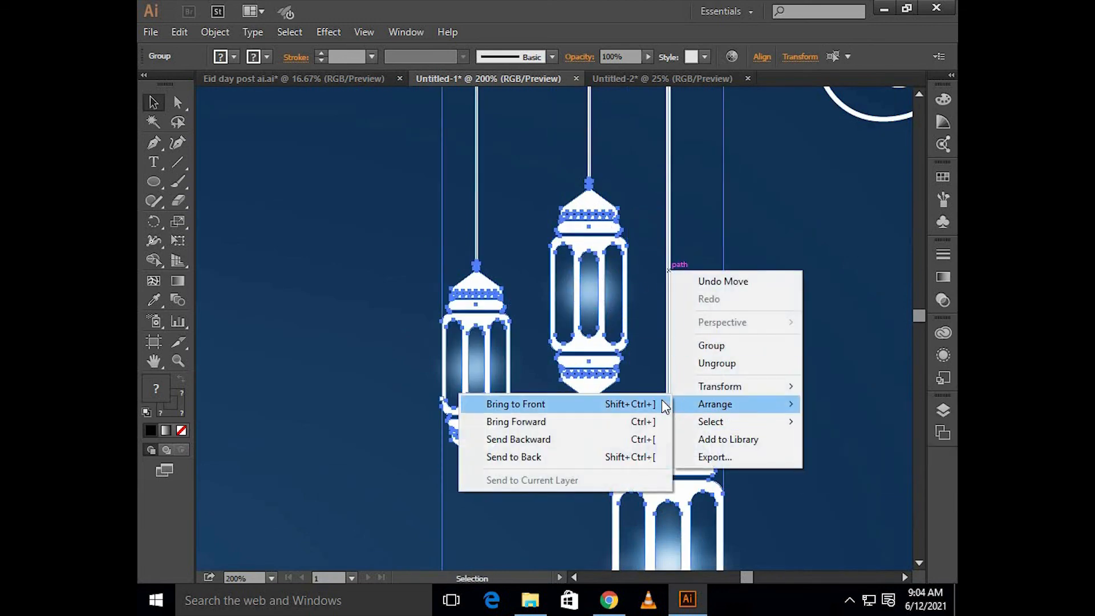
key("Escape")
left_click(789, 334)
scroll(789, 334, "down", 5)
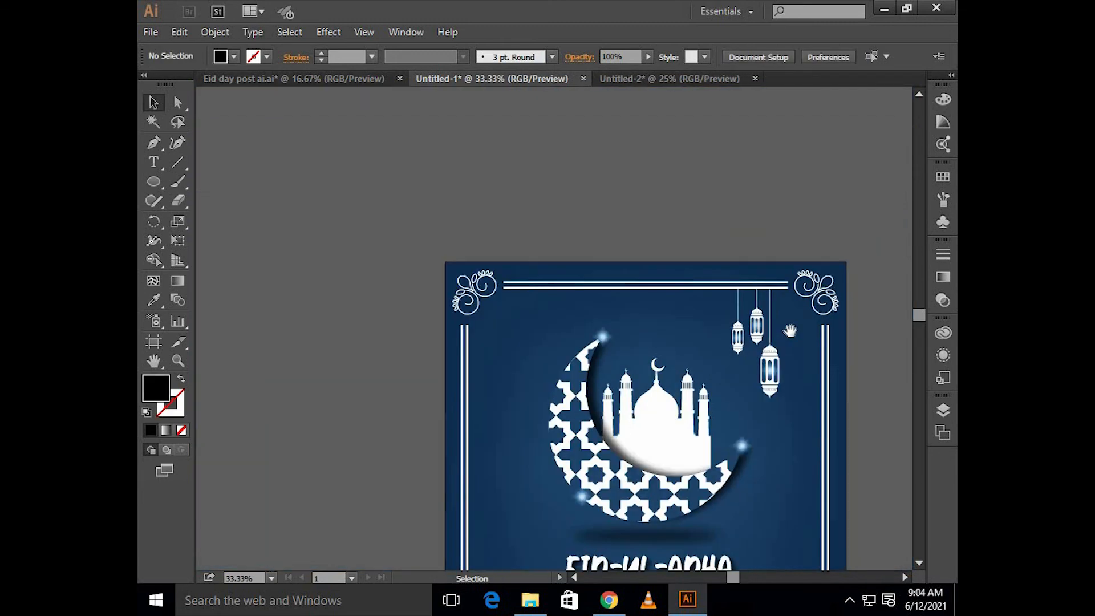
left_click_drag(790, 331, 734, 201)
left_click_drag(853, 242, 838, 250)
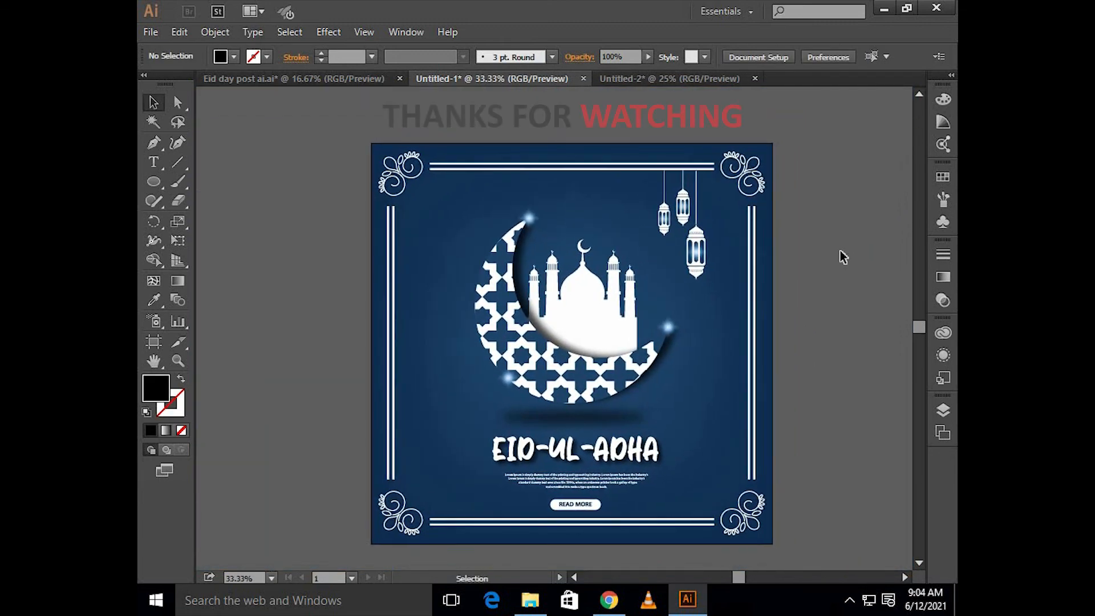